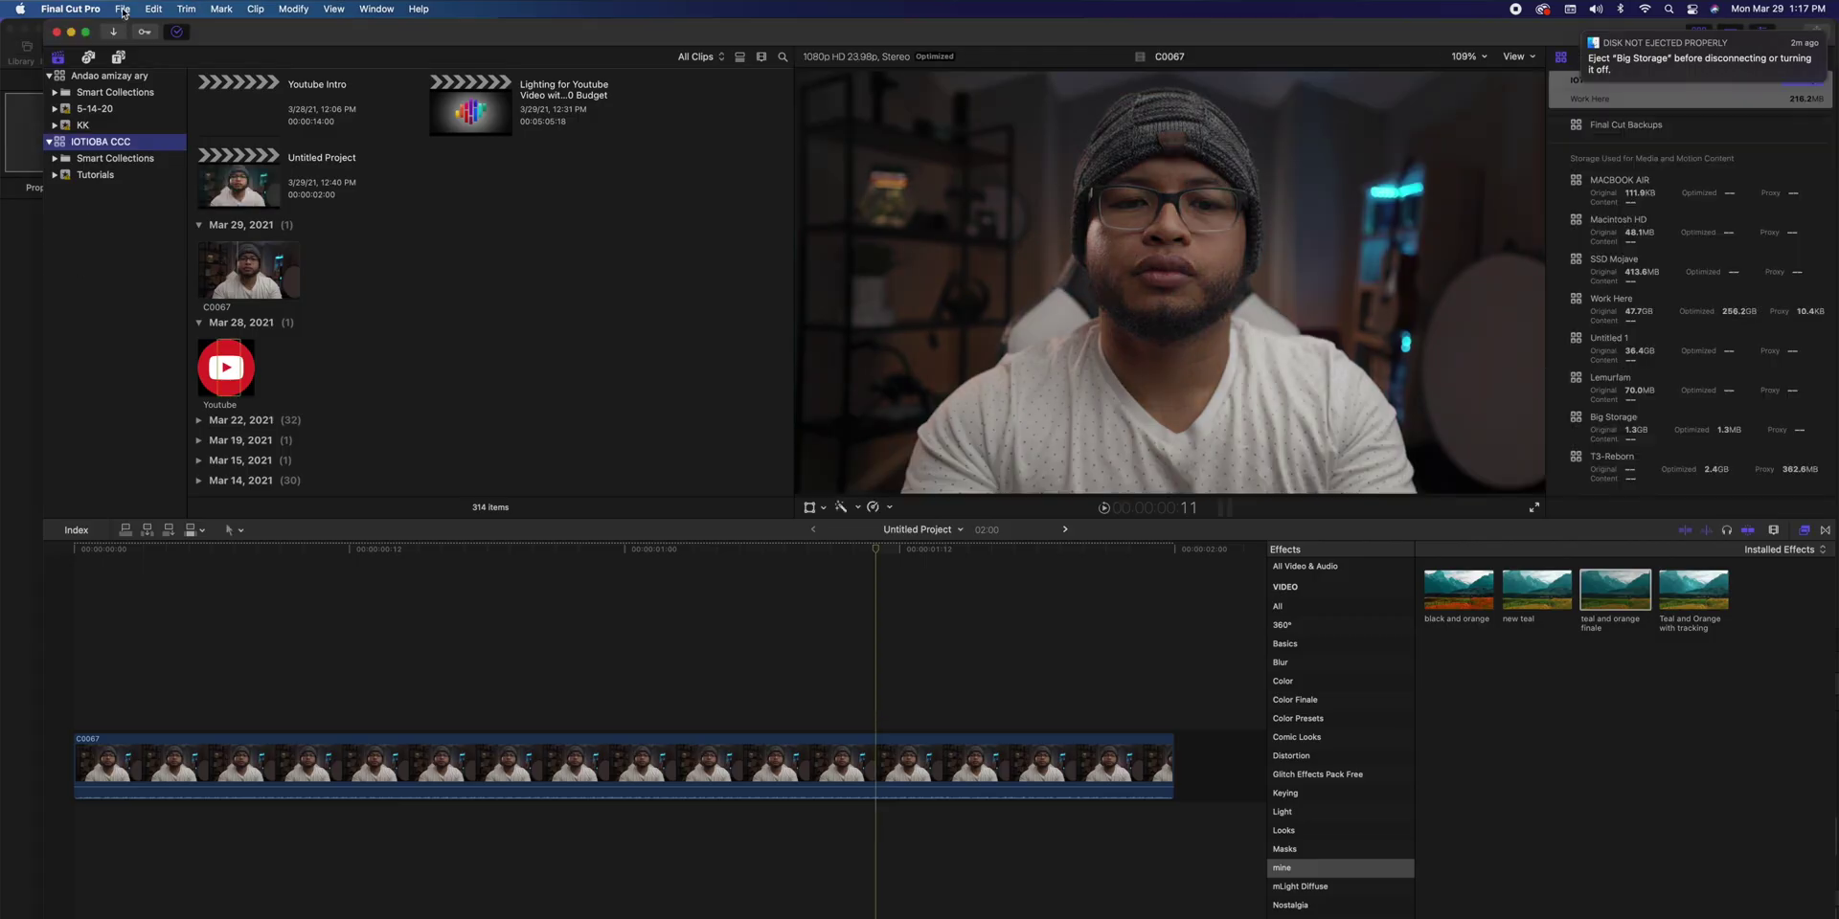
Create a project named Intro Reveal in the Tutorials event, with 1080p HD video at 1920x1080 and 23.98p
{"action": "left_click", "coordinate": [126, 11]}
{"action": "mouse_move", "coordinate": [280, 65]}
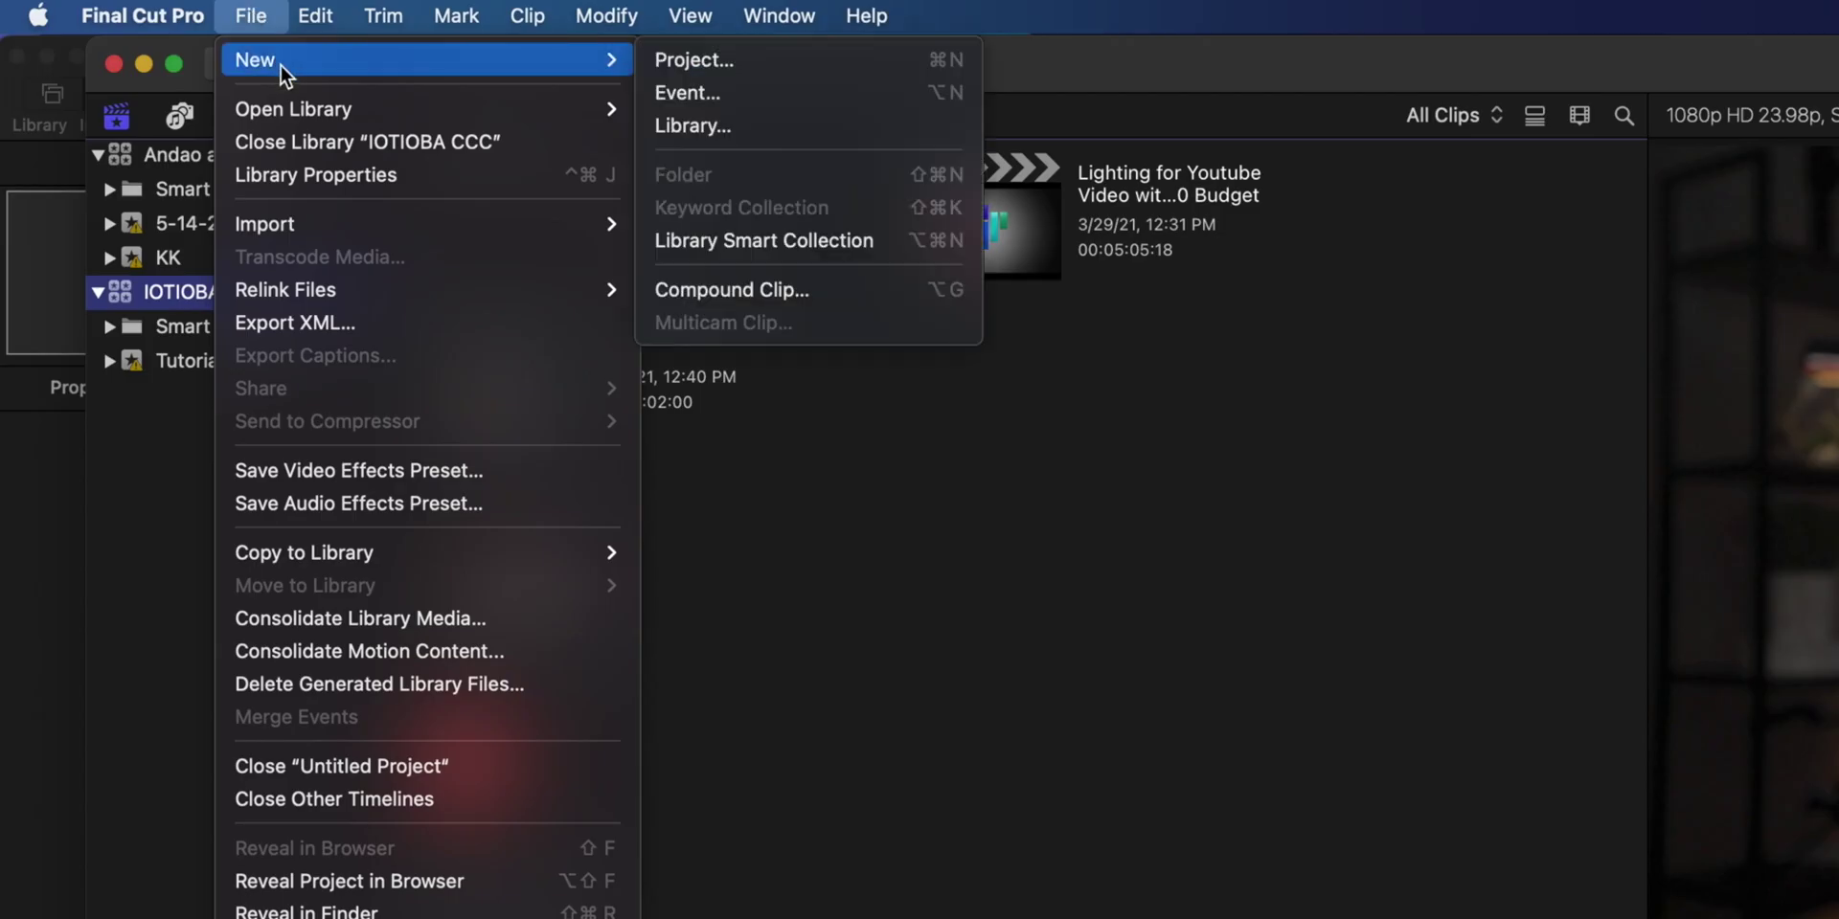
{"action": "left_click", "coordinate": [738, 60]}
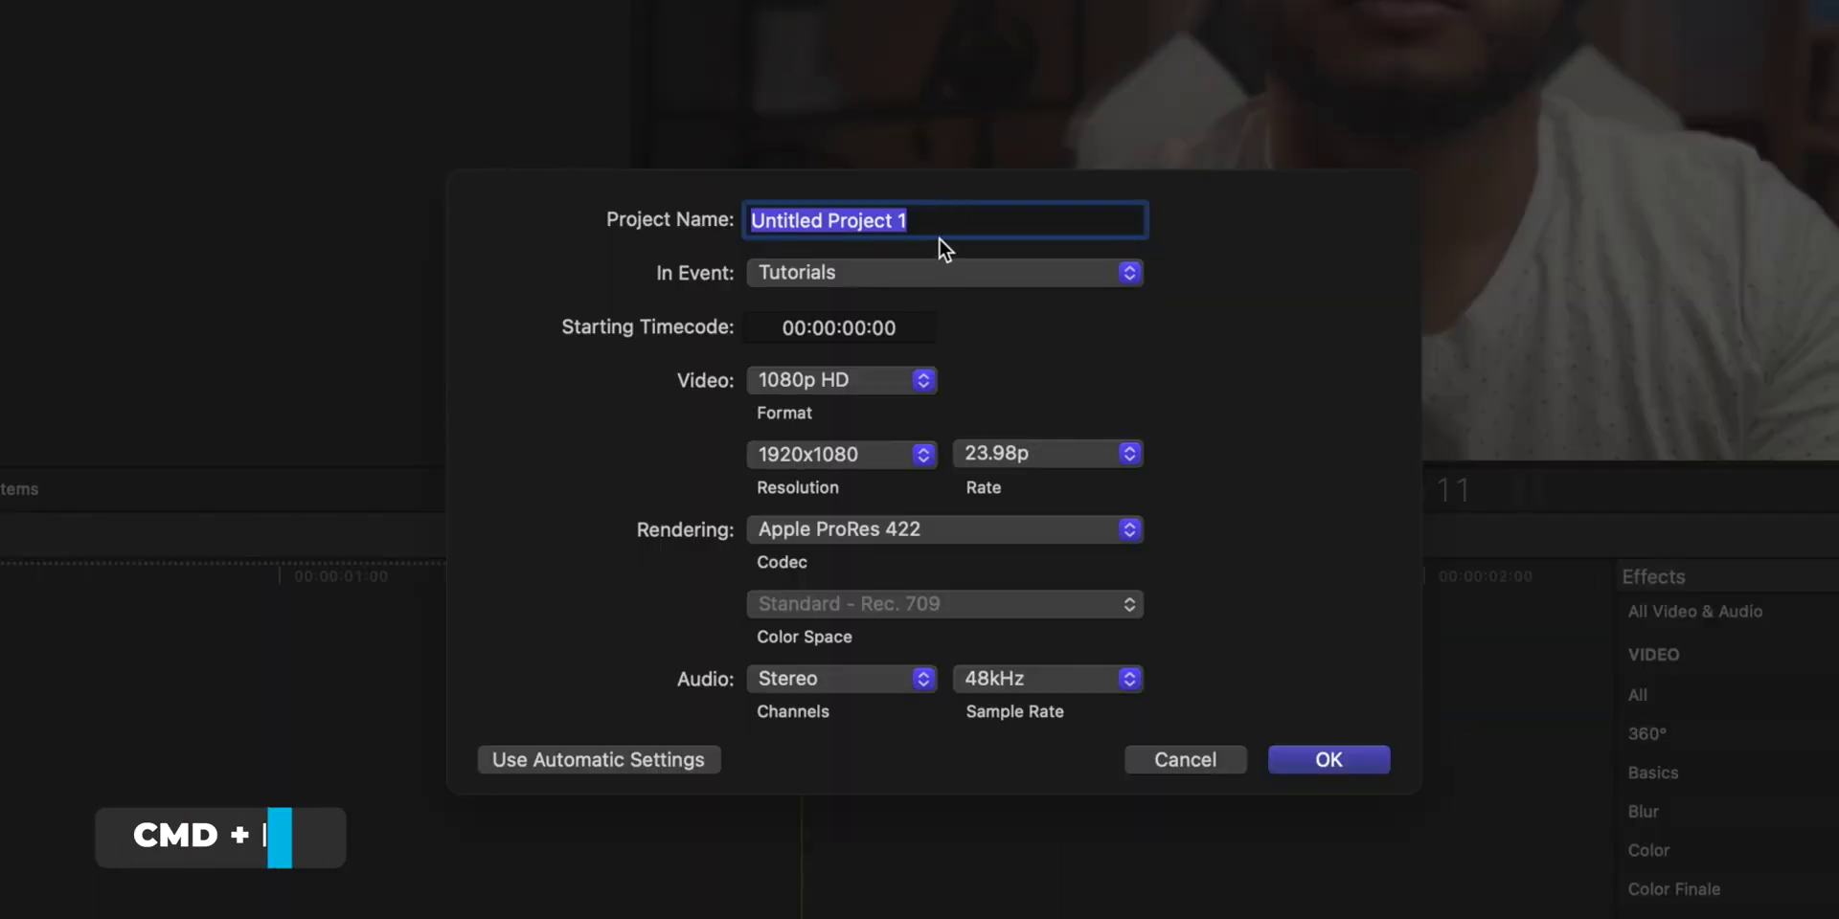
{"action": "type", "text": "Intro Reveal"}
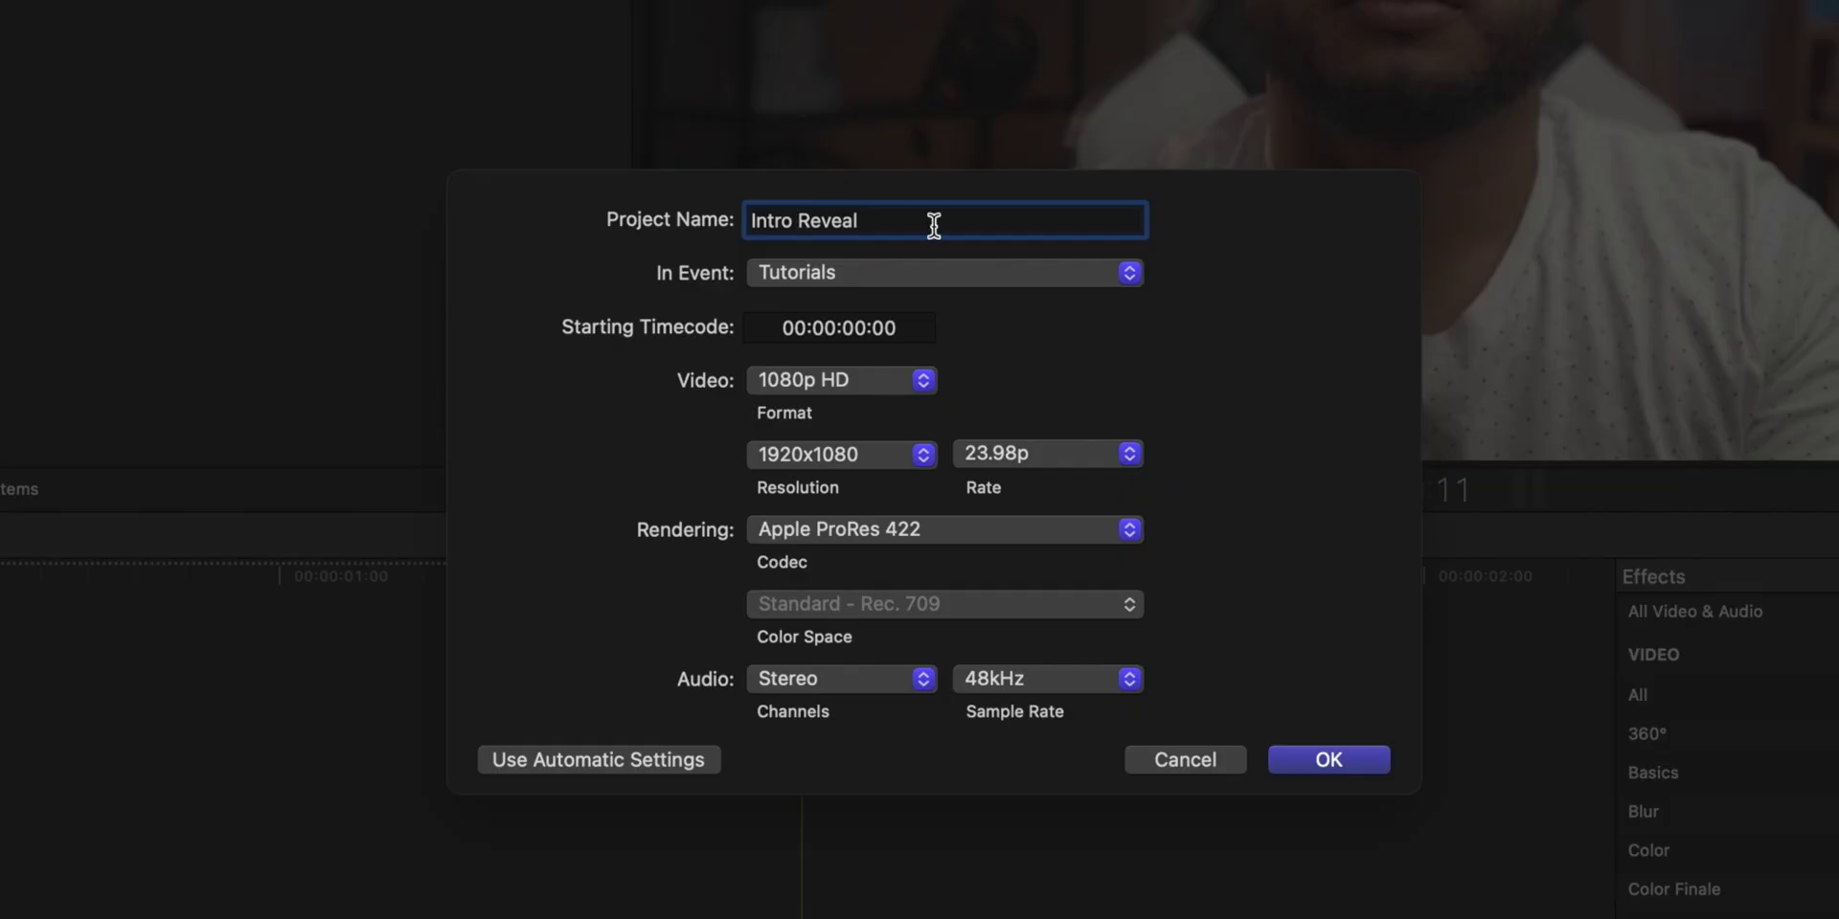
{"action": "left_click", "coordinate": [1338, 768]}
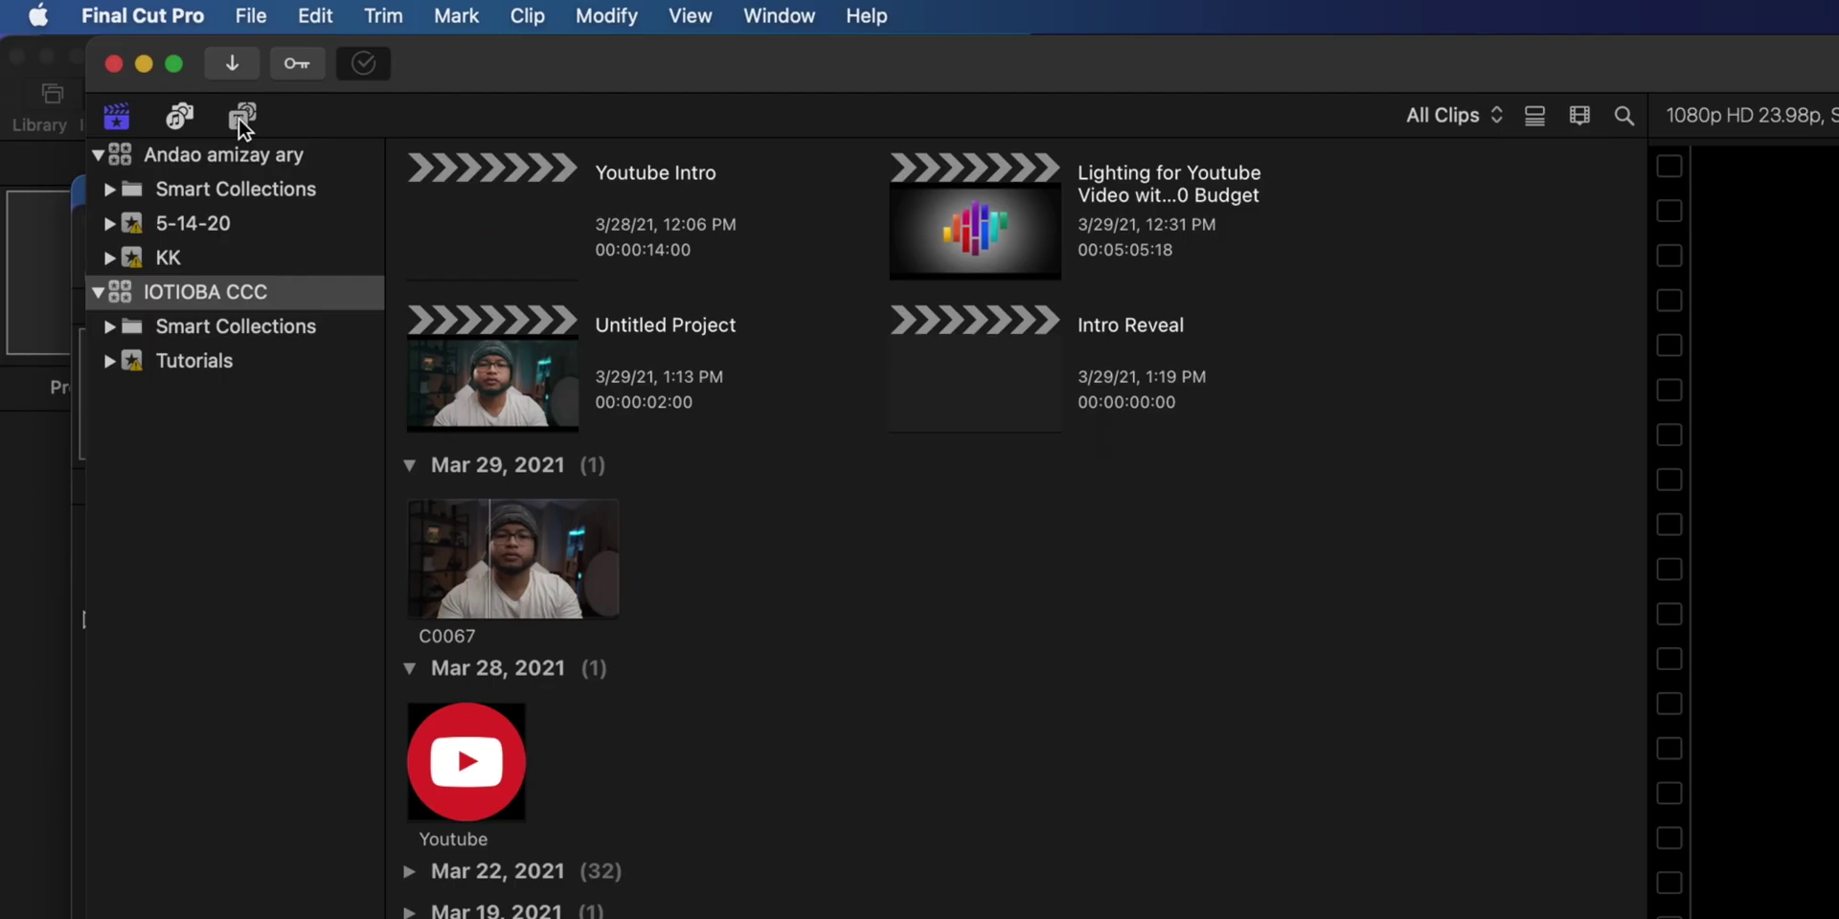
Find the Custom generator among the installed generators and place it at the start of the project timeline
{"action": "left_click", "coordinate": [118, 59]}
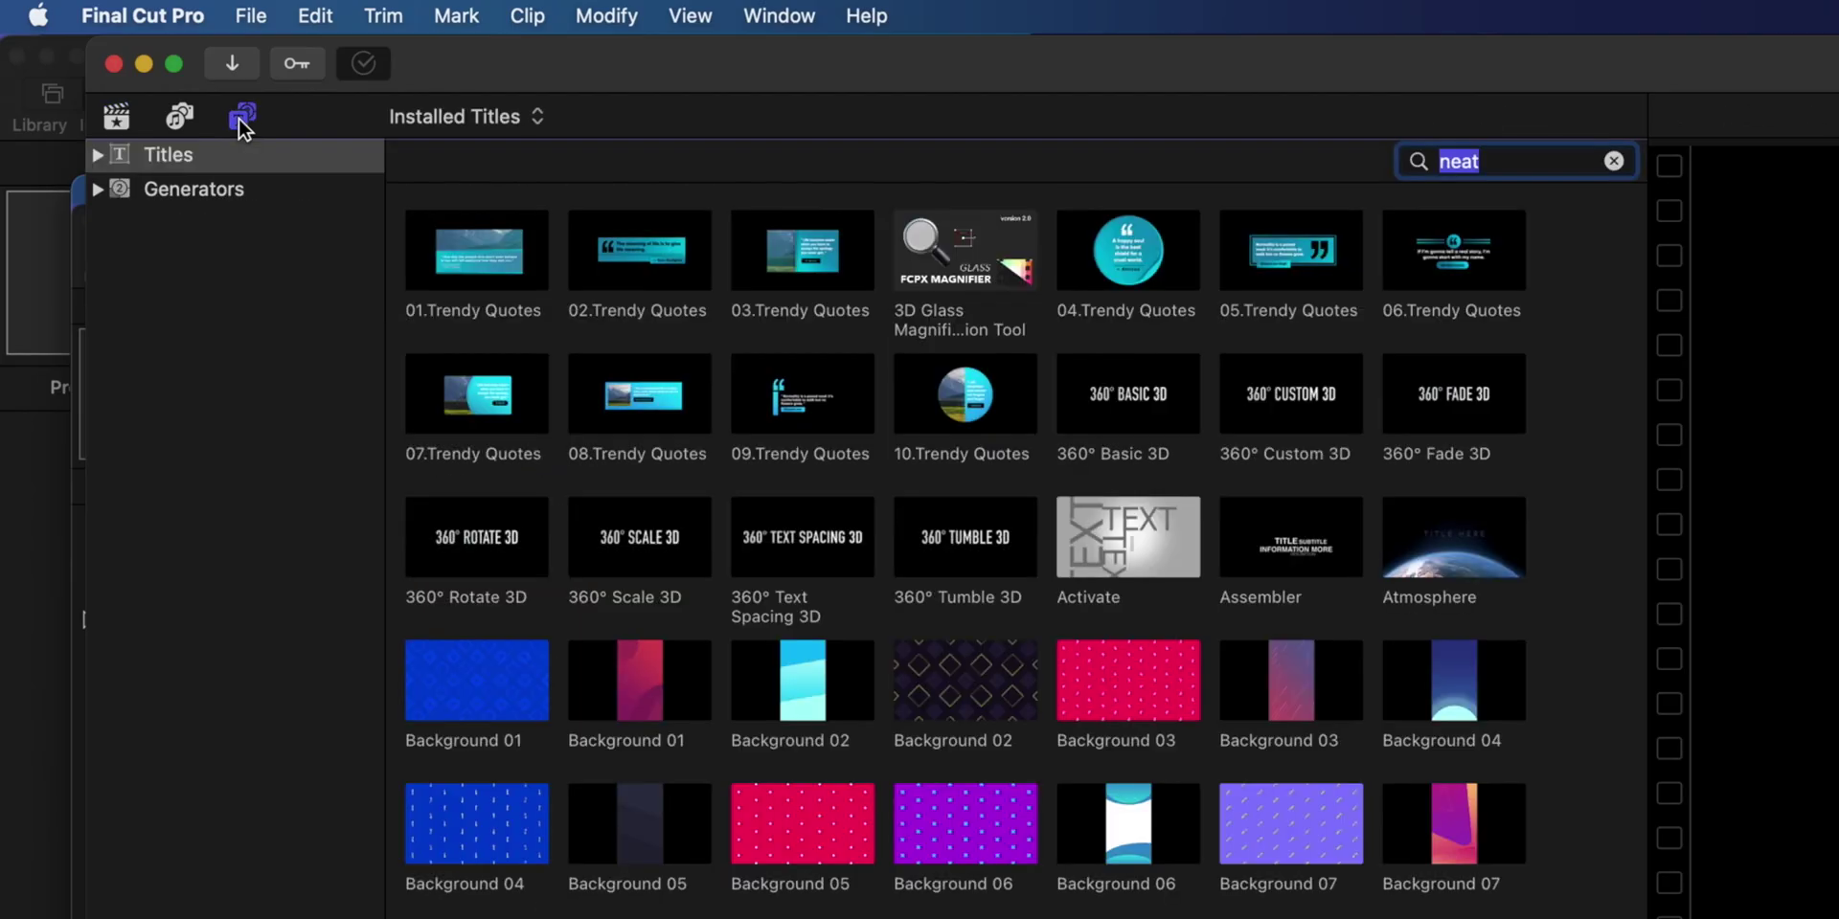
{"action": "left_click", "coordinate": [182, 186]}
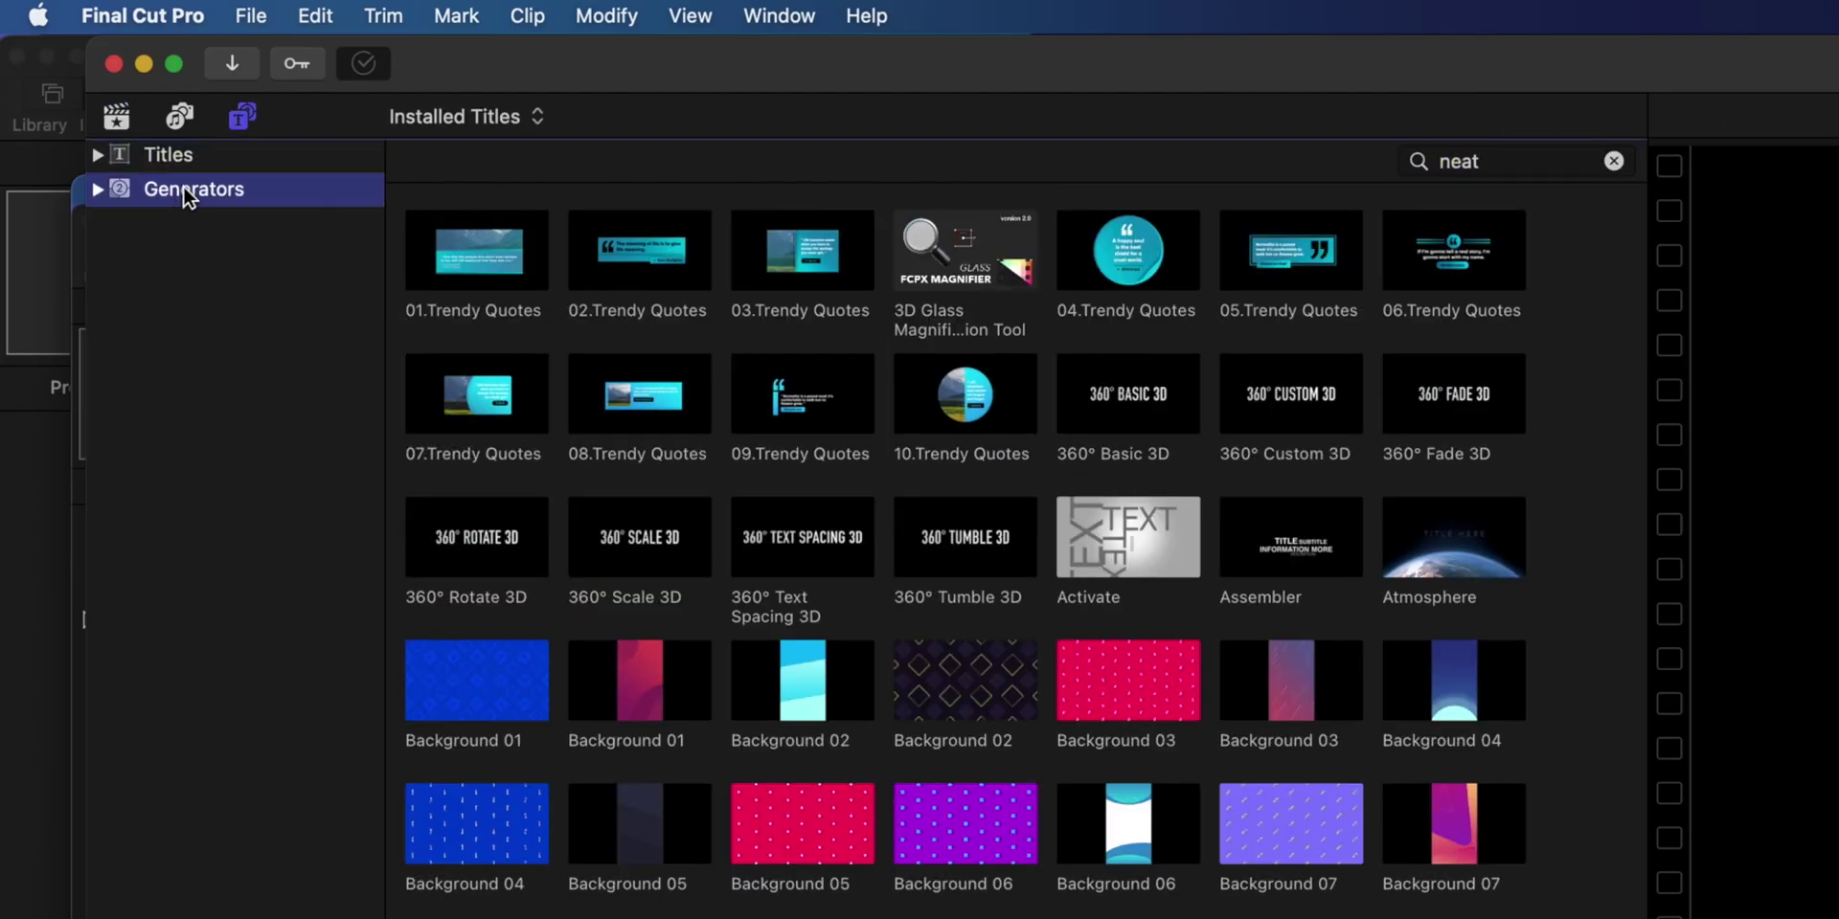
{"action": "left_click", "coordinate": [455, 402]}
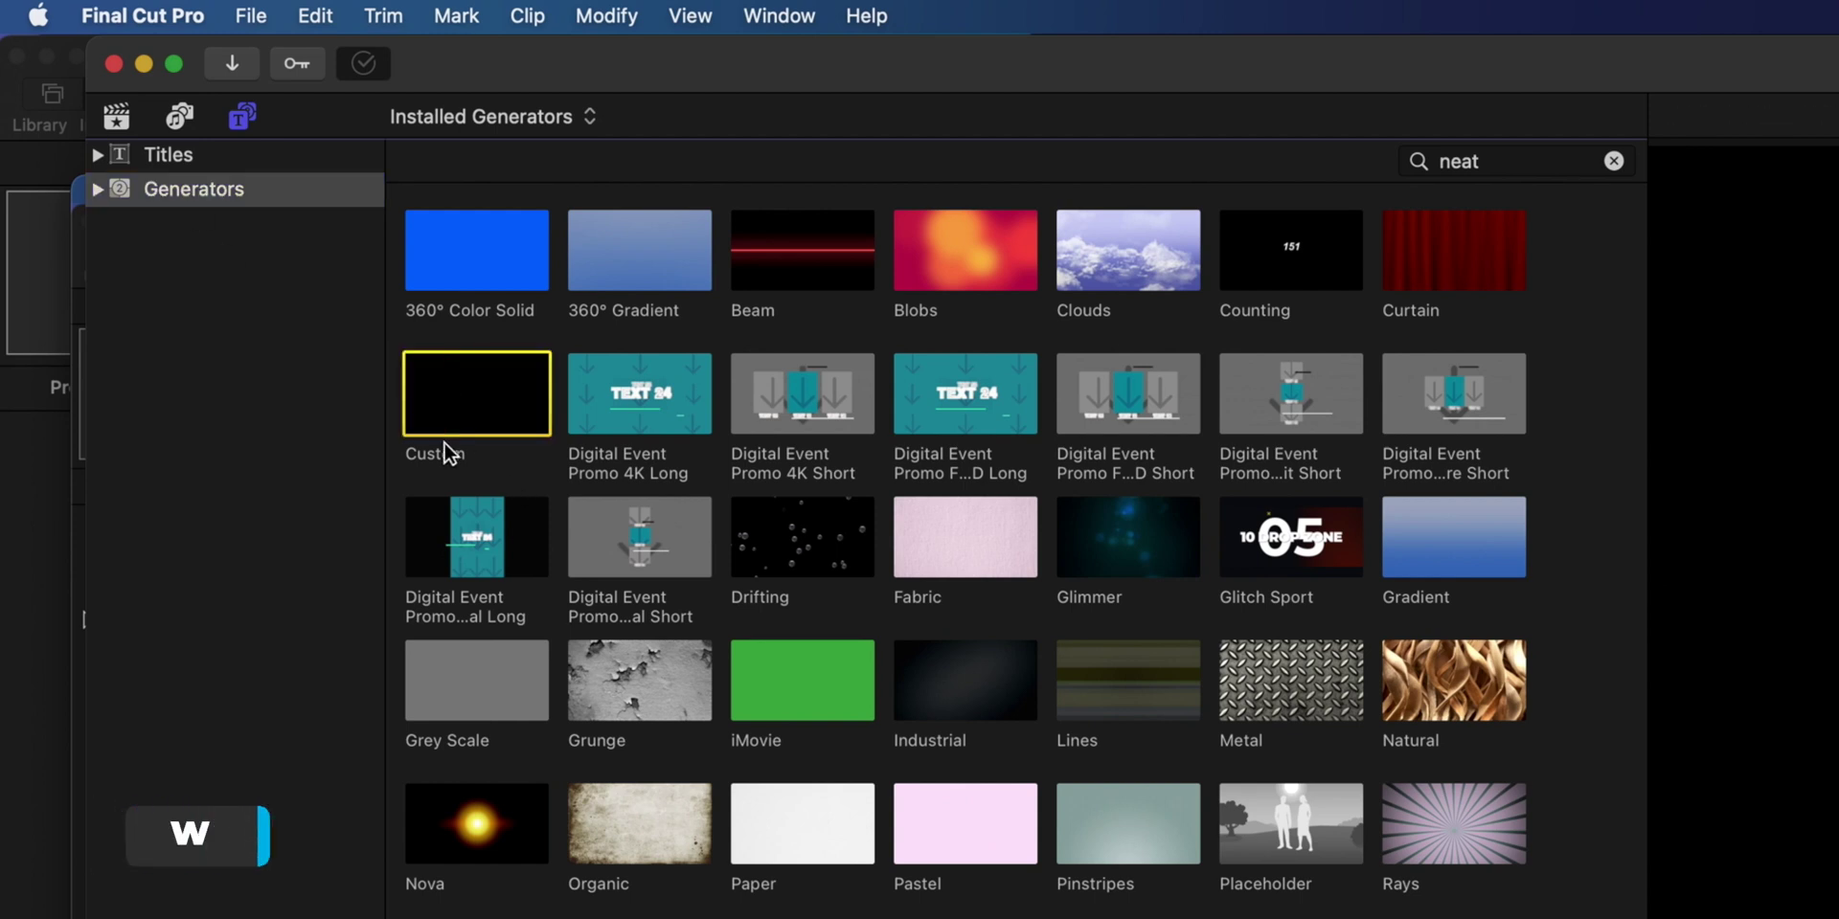
{"action": "left_click_drag", "start_coordinate": [445, 442], "coordinate": [140, 918]}
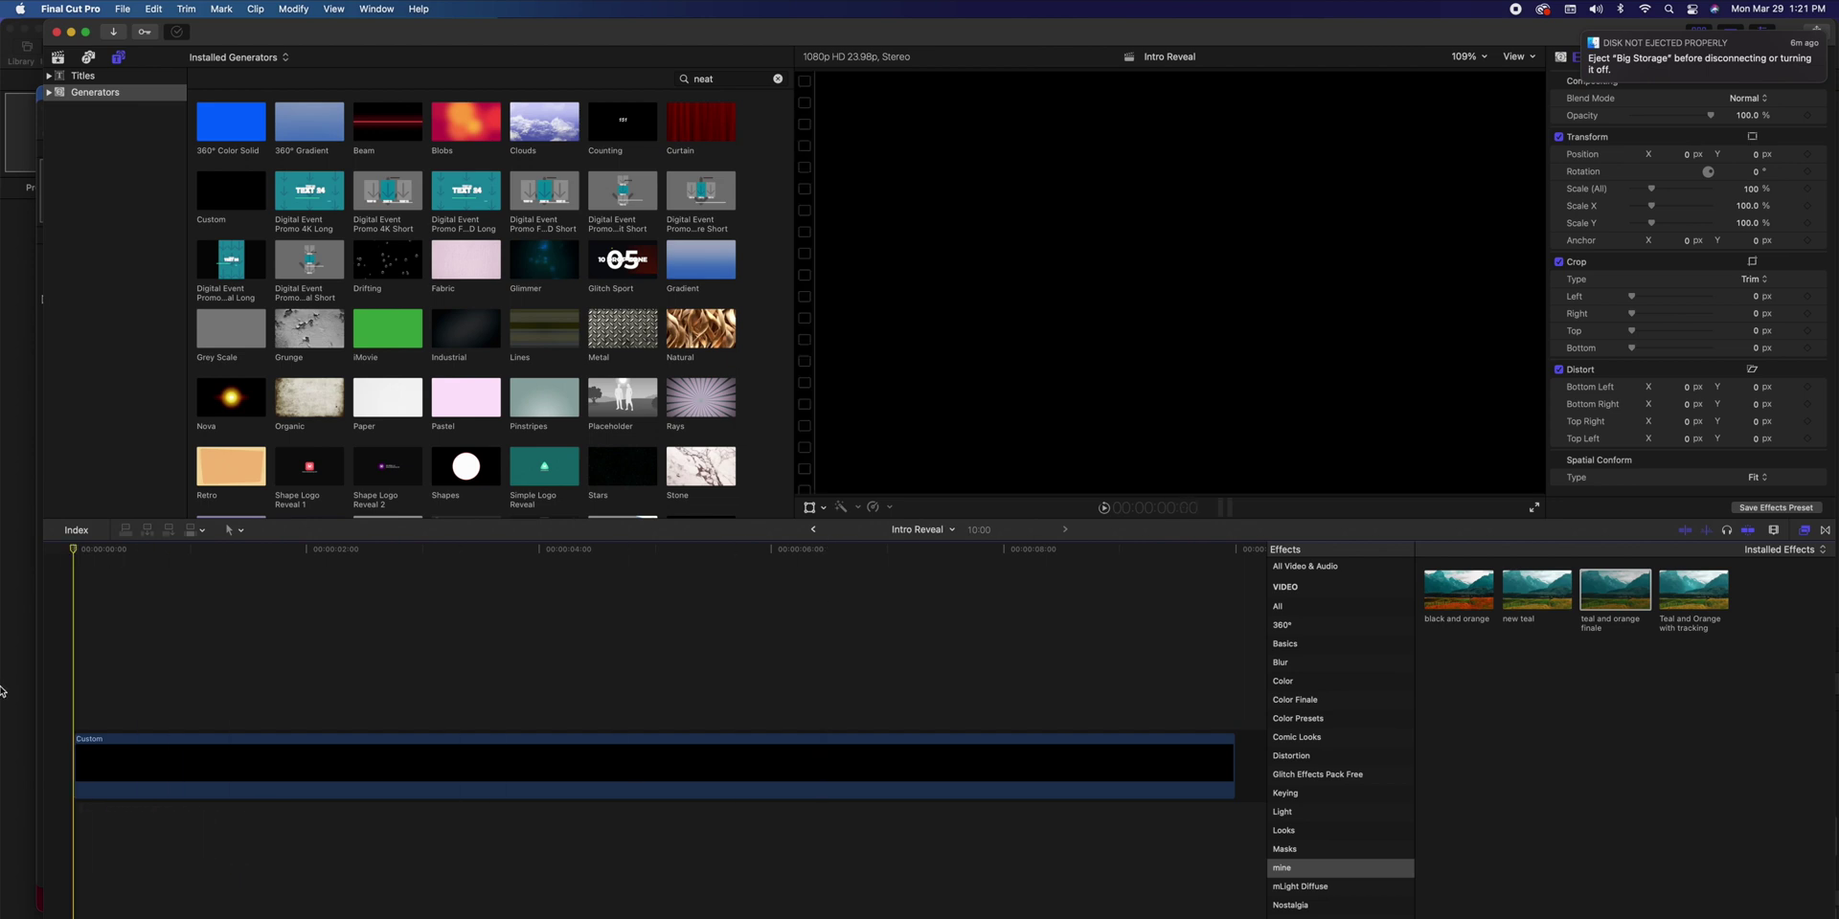
Set the Custom generator's color to the dark navy swatch Title Neat 7 from the Title Neat palette
{"action": "left_click", "coordinate": [1515, 10]}
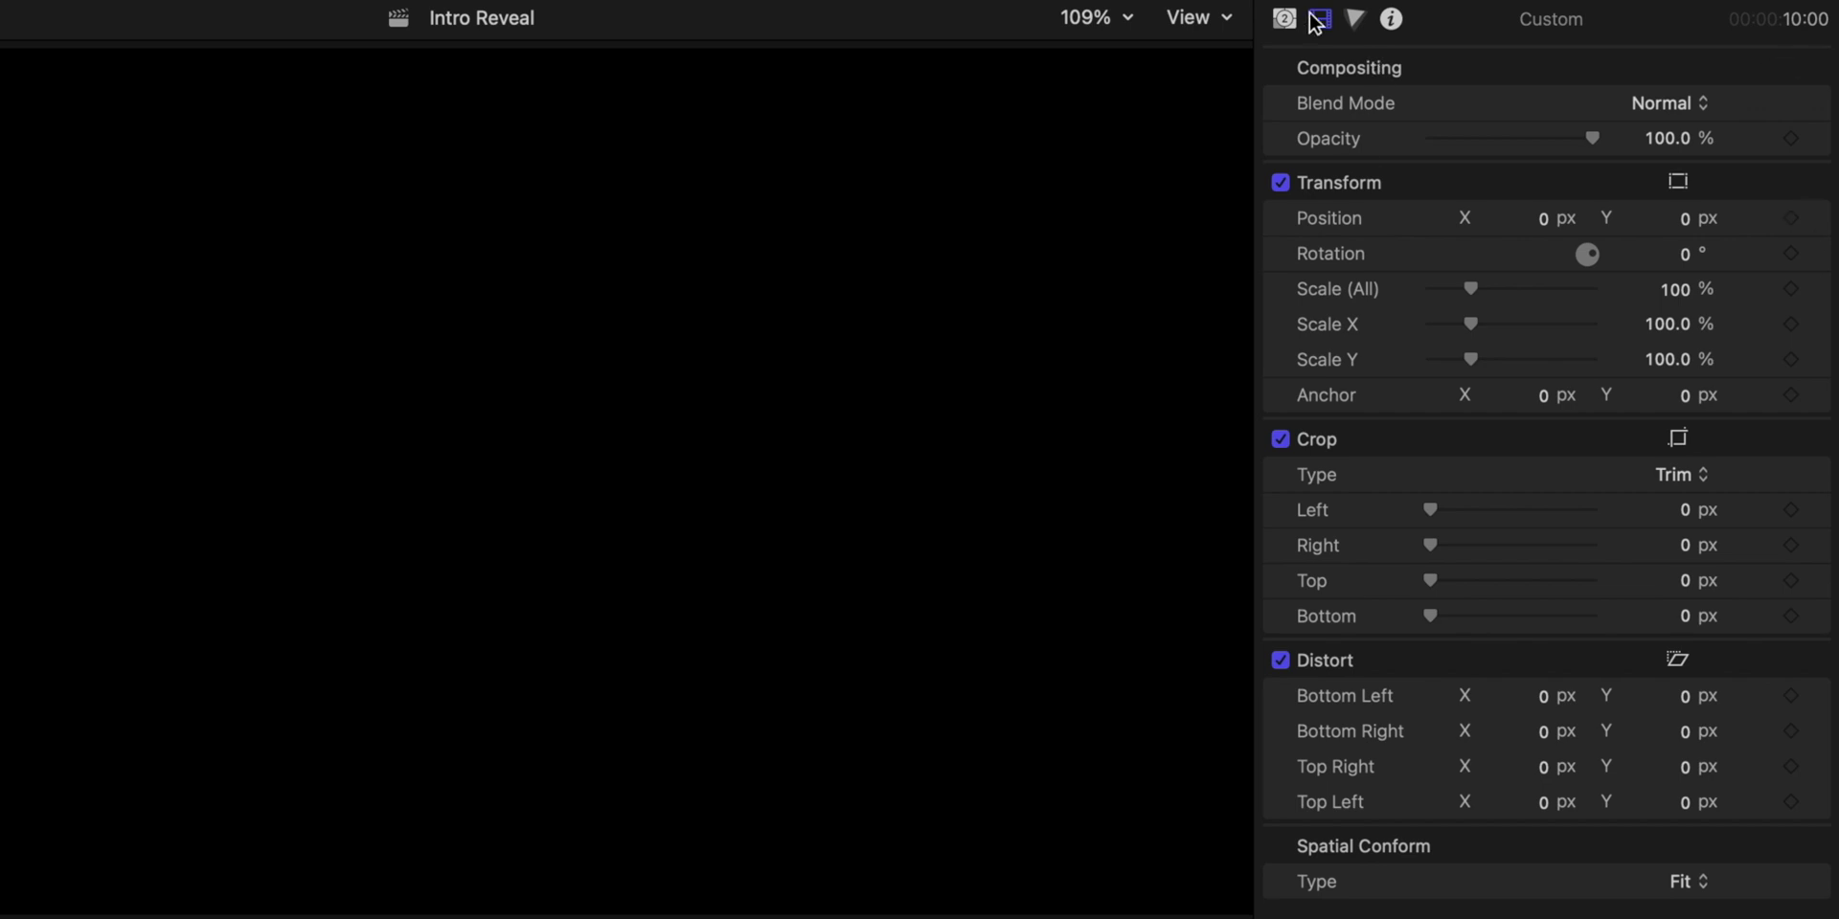
{"action": "left_click", "coordinate": [1286, 19]}
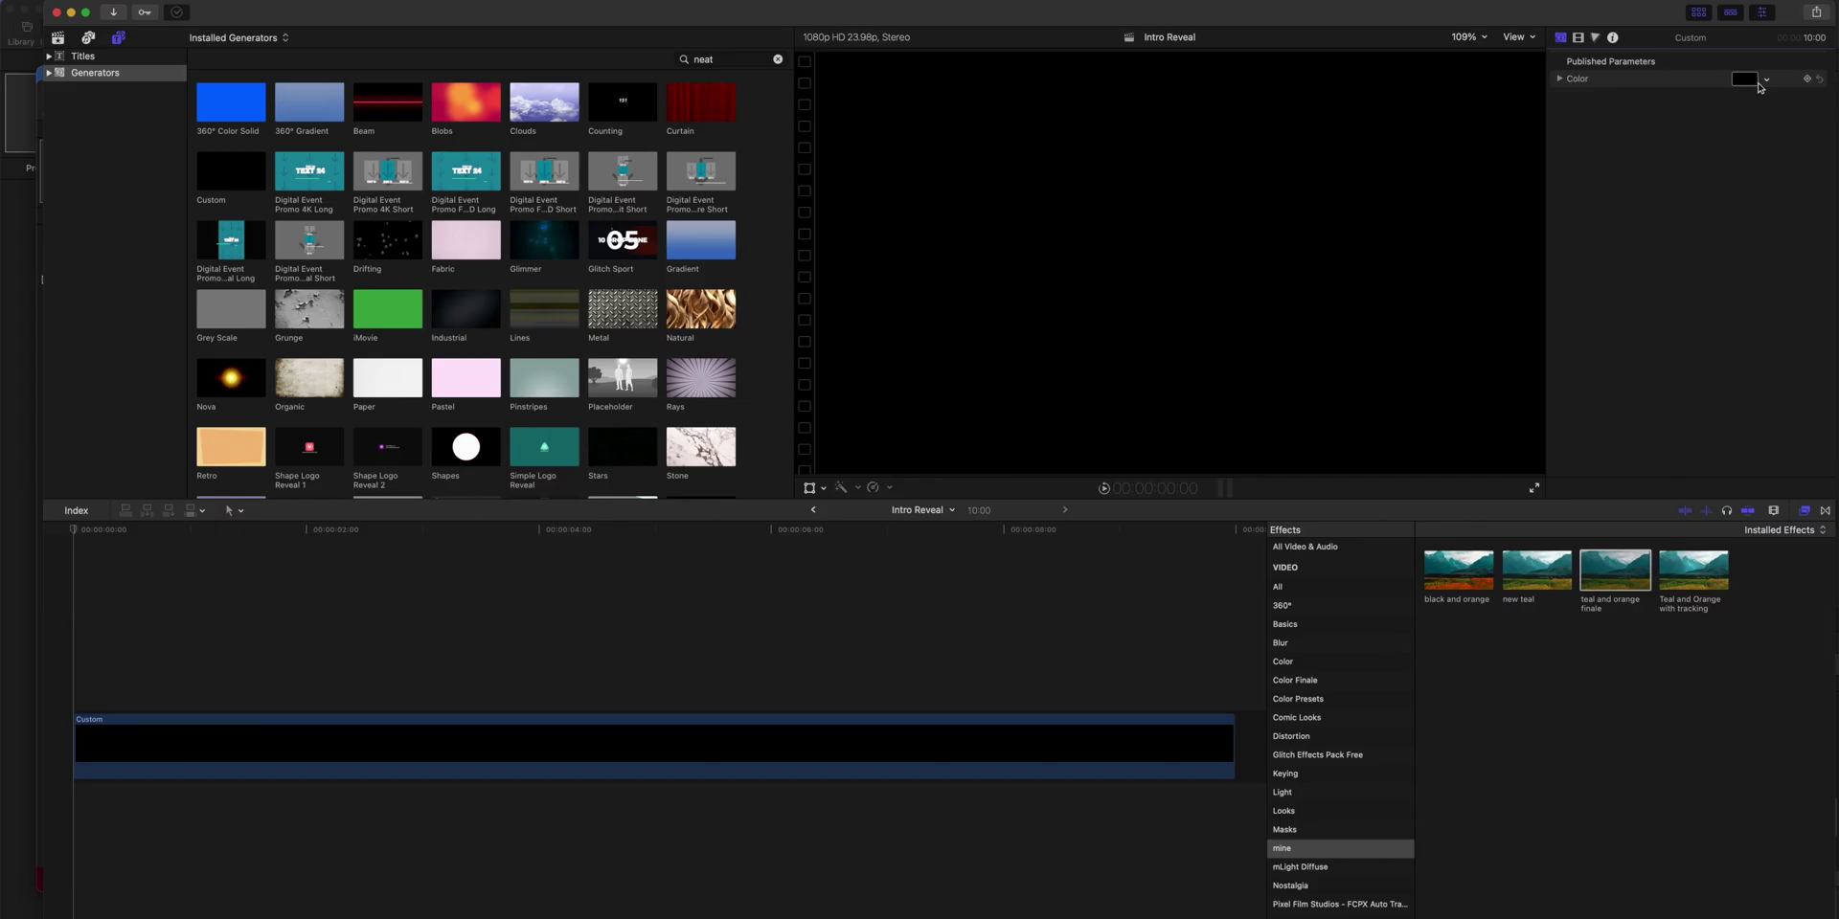
{"action": "left_click", "coordinate": [1745, 79]}
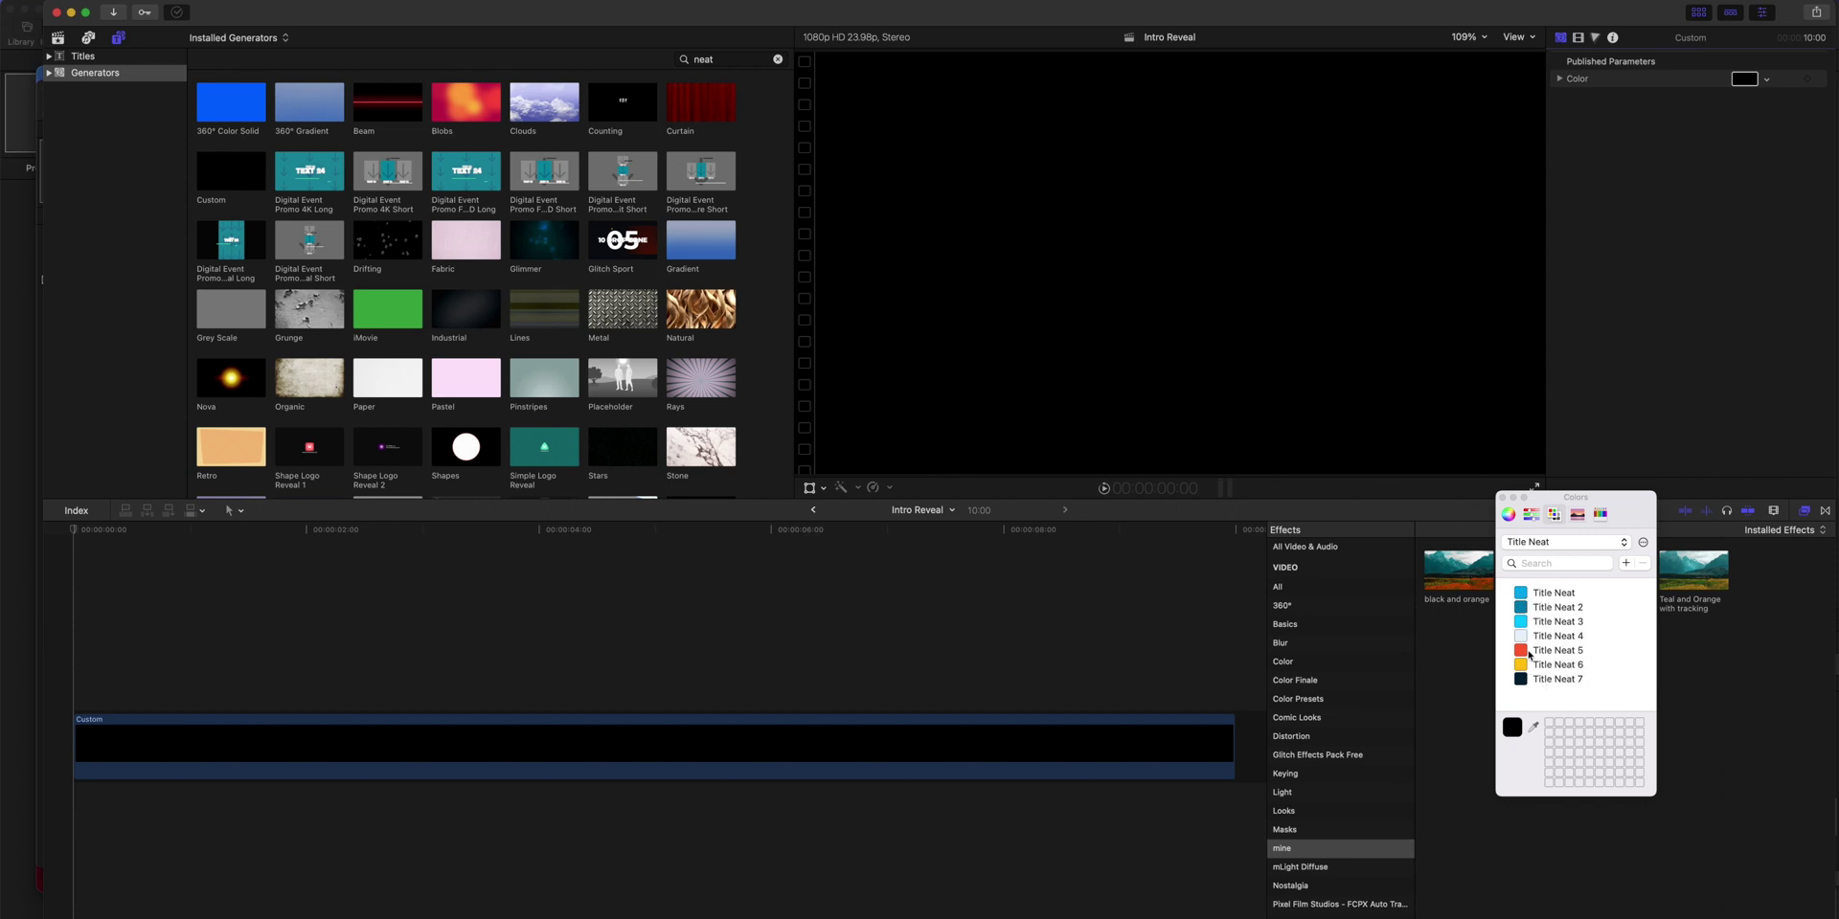
{"action": "left_click", "coordinate": [1509, 514]}
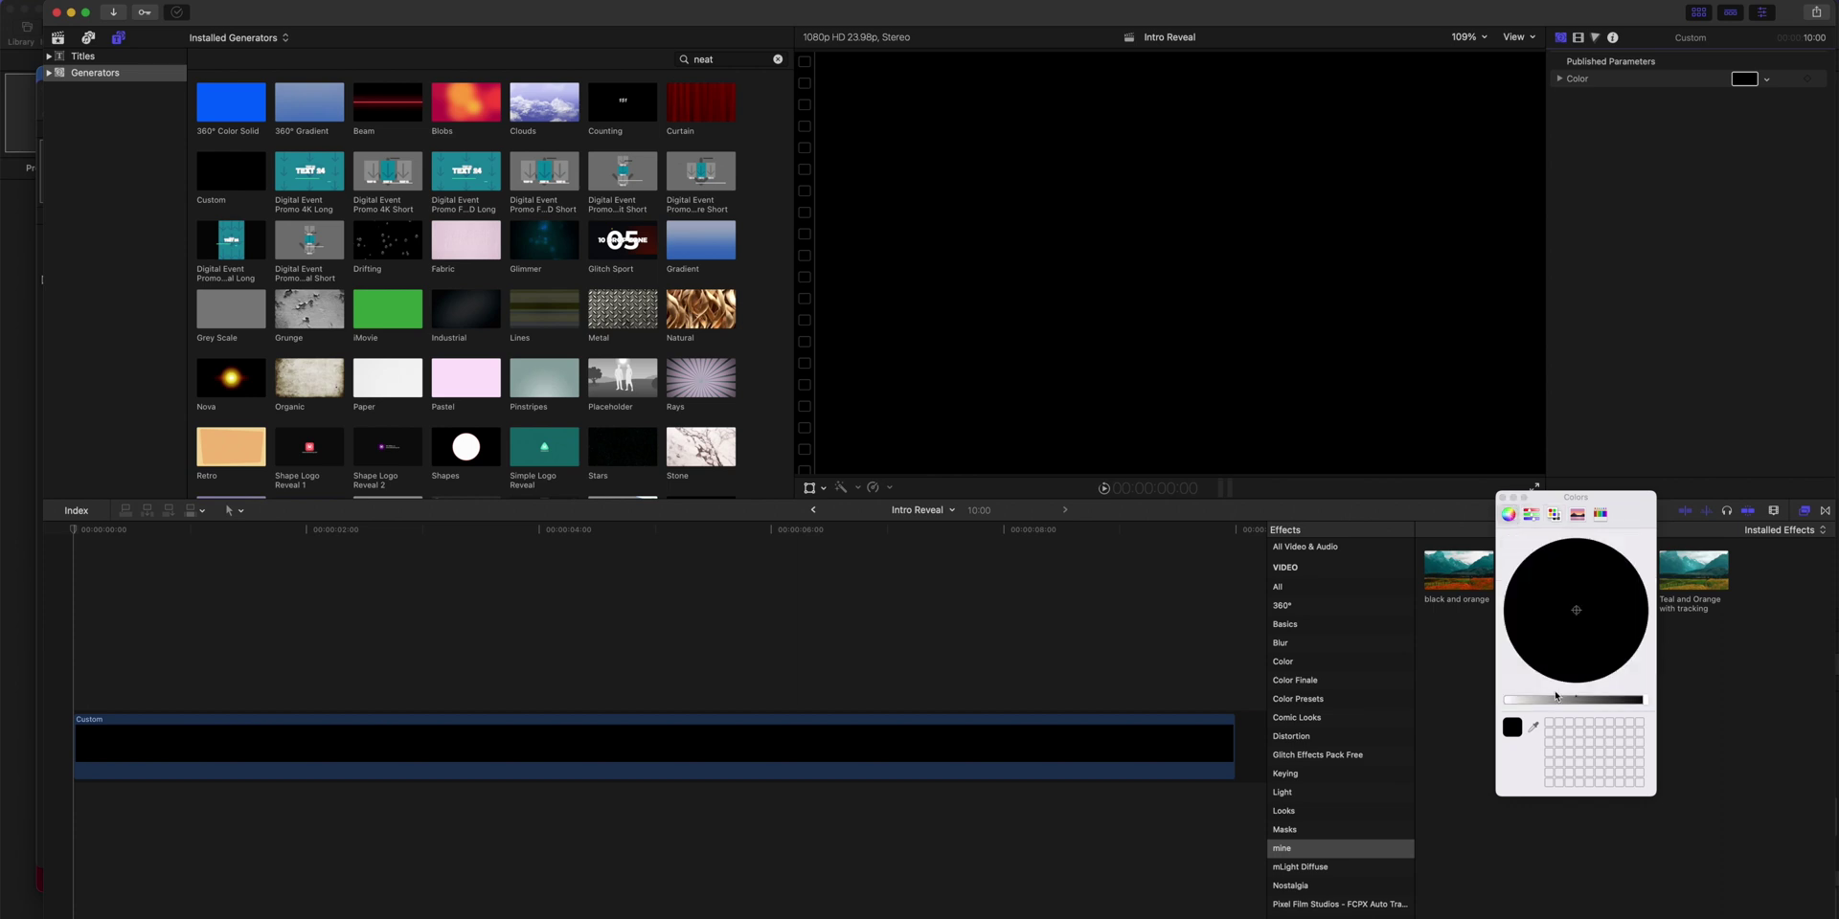
{"action": "left_click_drag", "start_coordinate": [1556, 703], "coordinate": [1513, 703]}
{"action": "left_click", "coordinate": [1587, 651]}
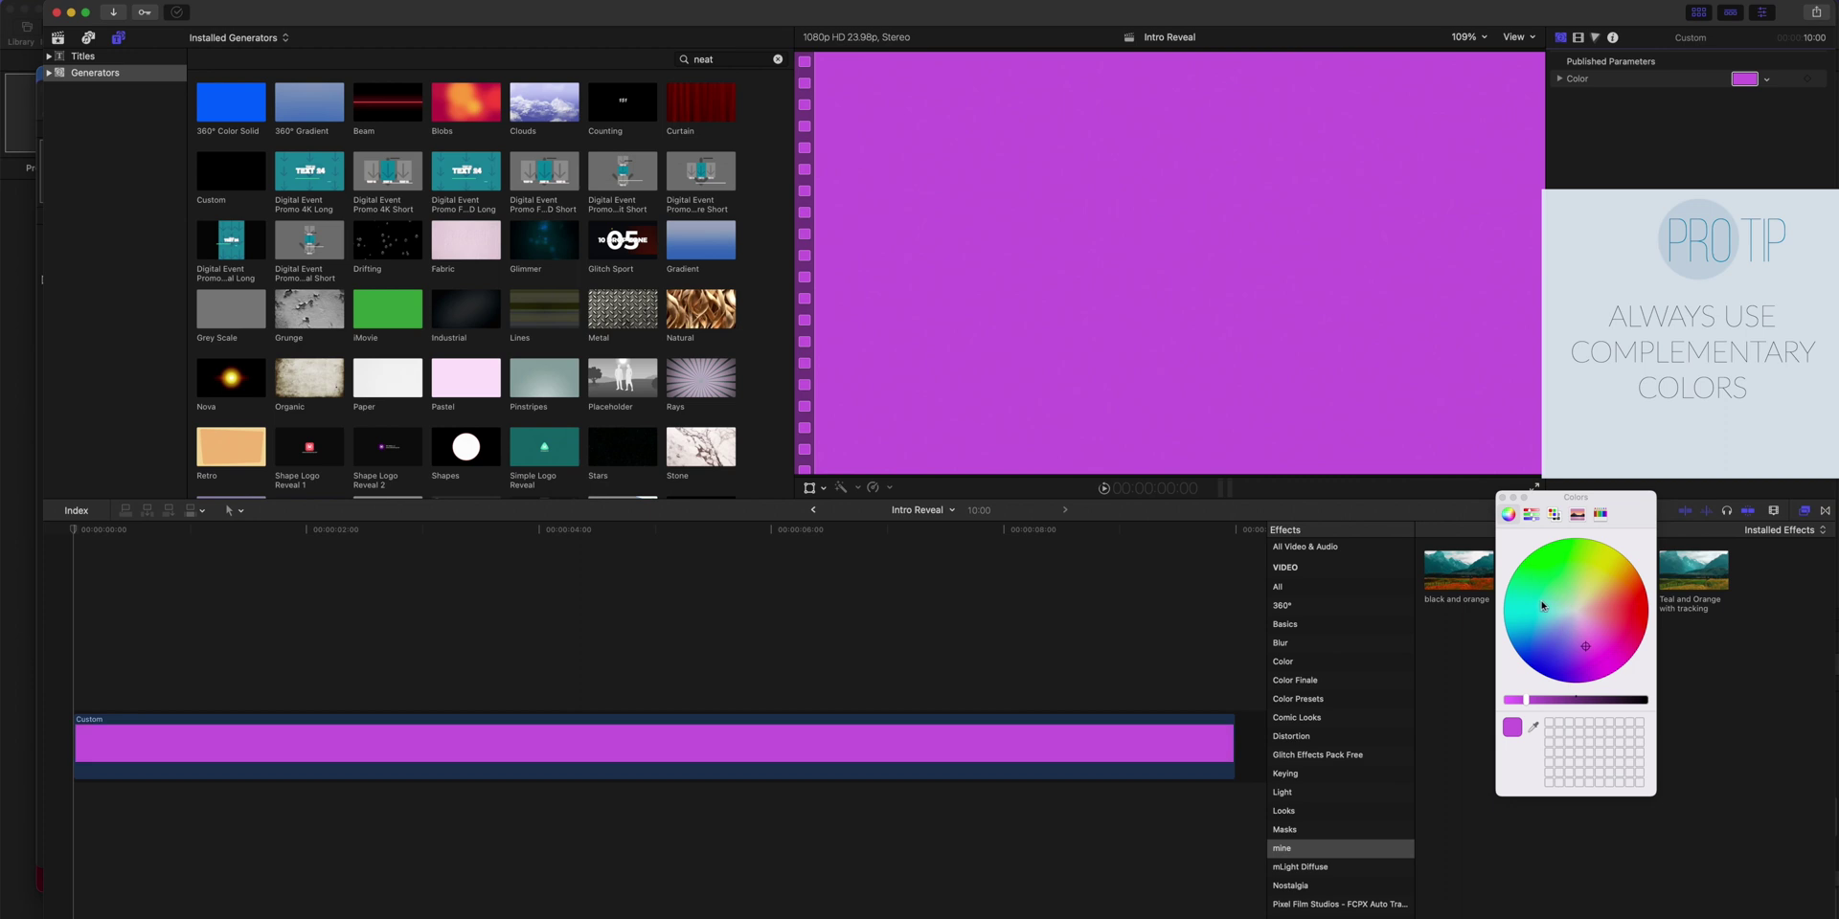
{"action": "left_click", "coordinate": [1536, 637]}
{"action": "left_click", "coordinate": [1553, 514]}
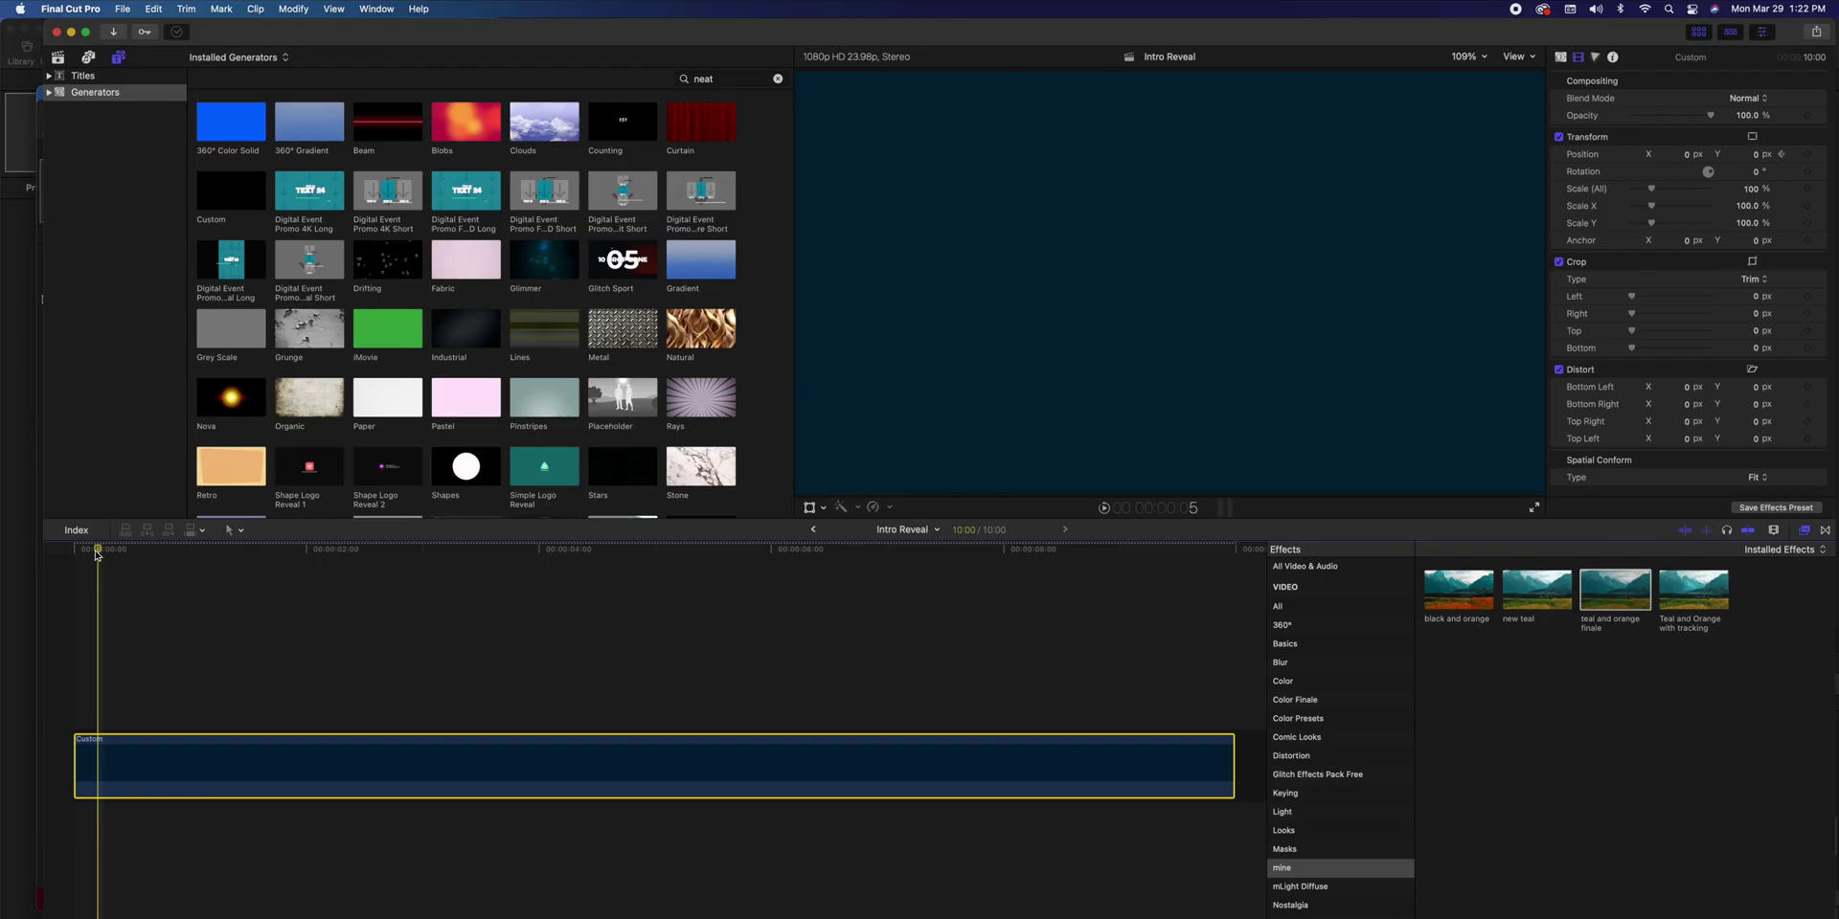
Keyframe the Custom clip's position so it slides in horizontally from X 2024 px to X 0 px
{"action": "left_click_drag", "start_coordinate": [97, 554], "coordinate": [54, 555]}
{"action": "key", "text": "space"}
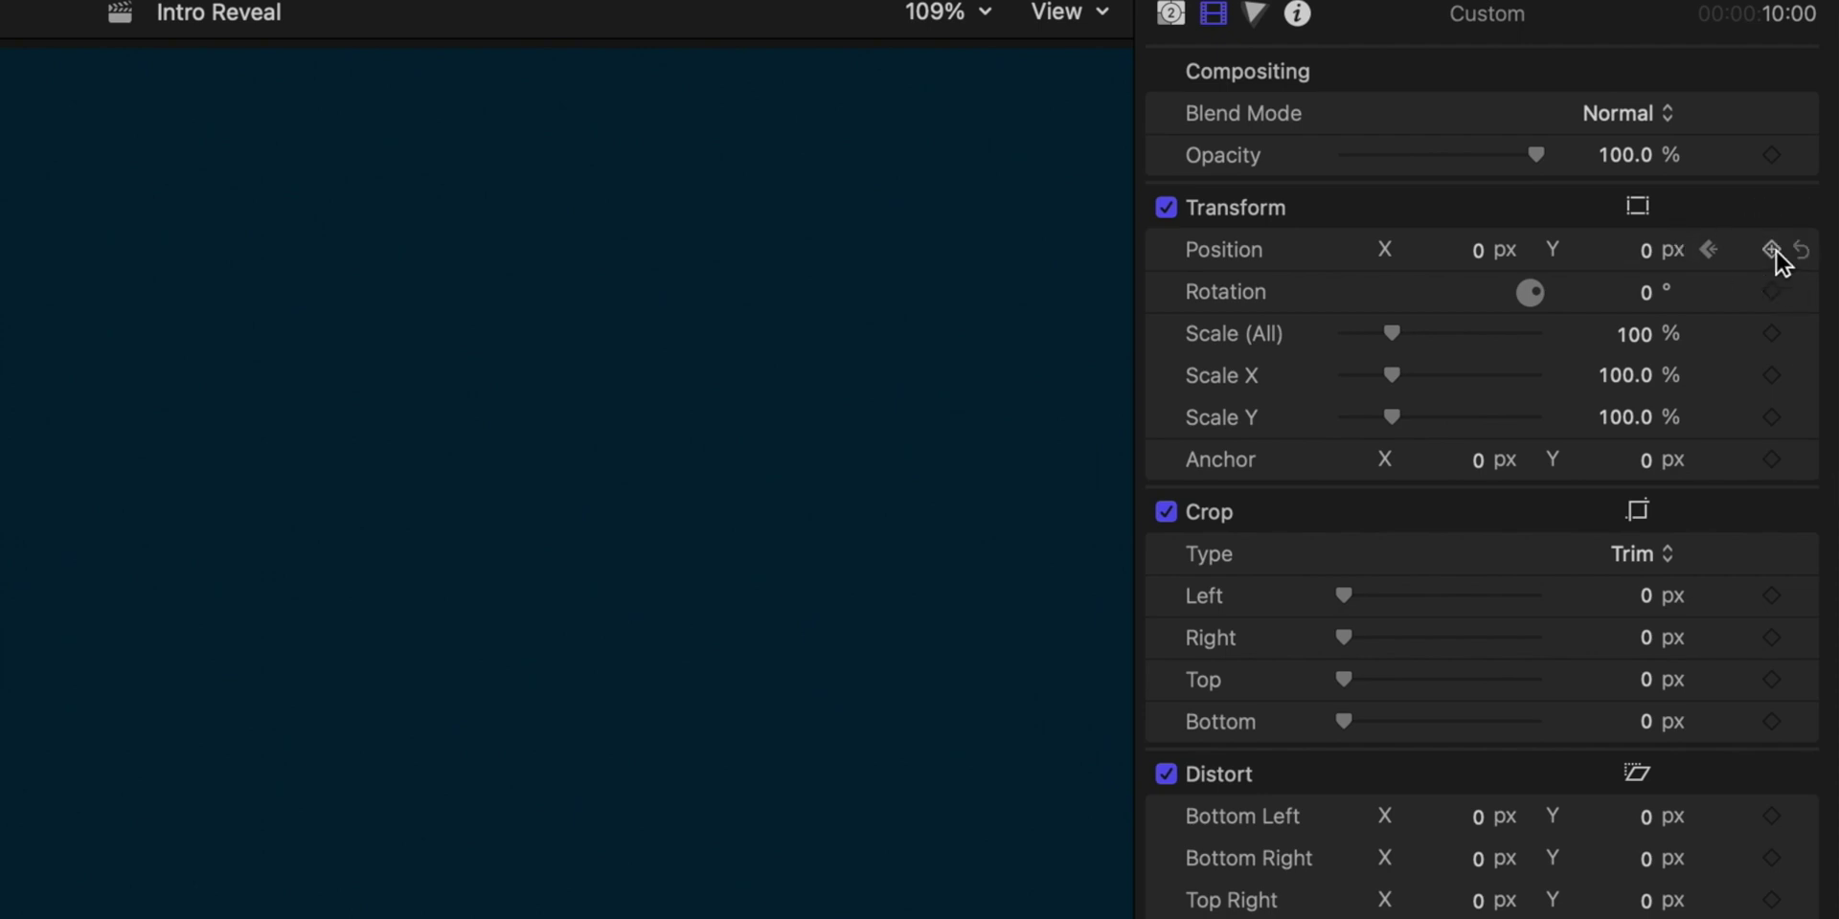
{"action": "left_click", "coordinate": [1772, 251]}
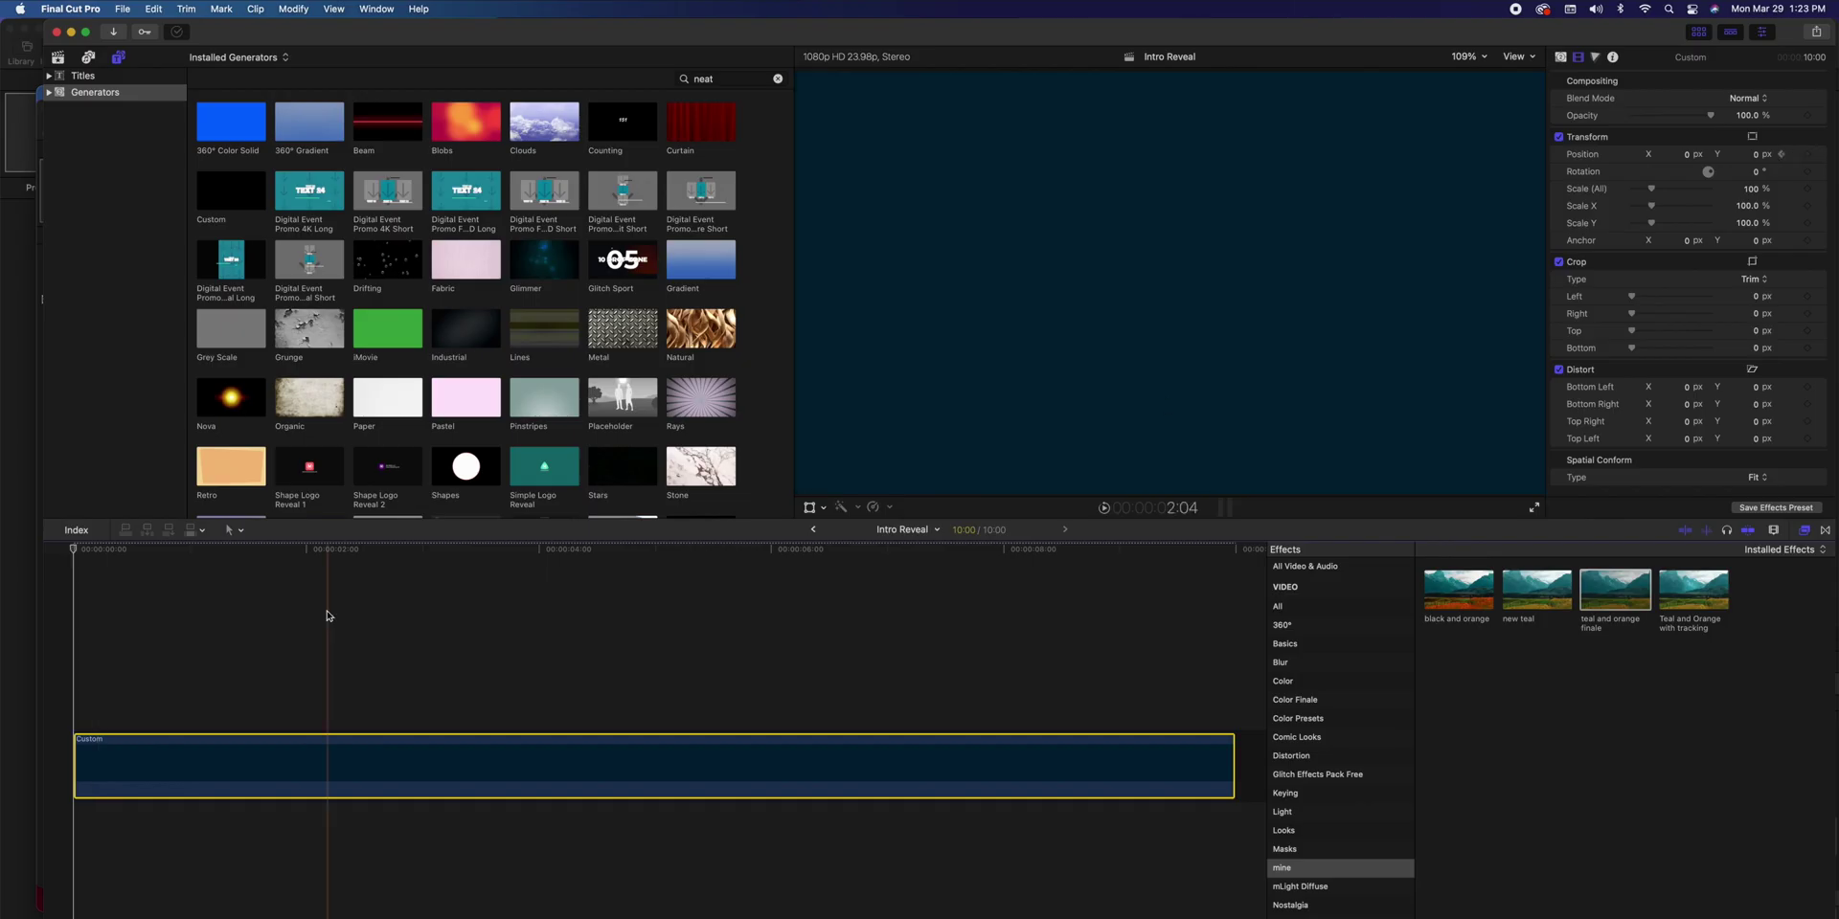
{"action": "left_click_drag", "start_coordinate": [1681, 154], "coordinate": [1653, 165]}
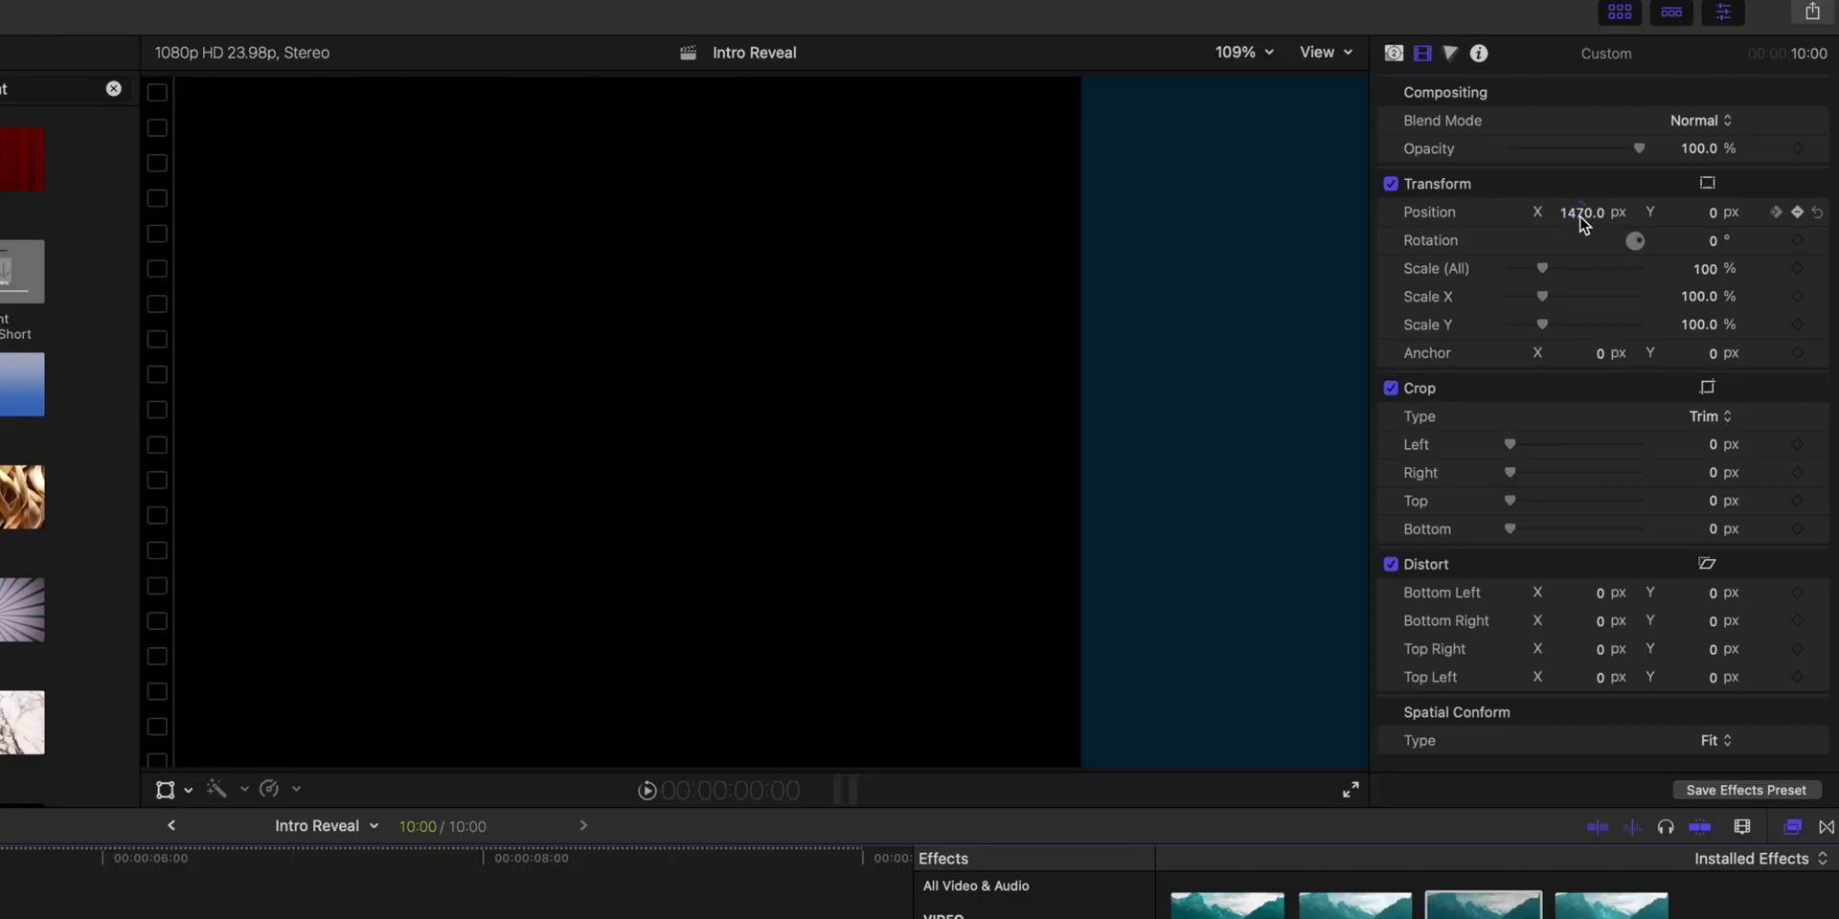
{"action": "left_click_drag", "start_coordinate": [1579, 216], "coordinate": [1573, 221]}
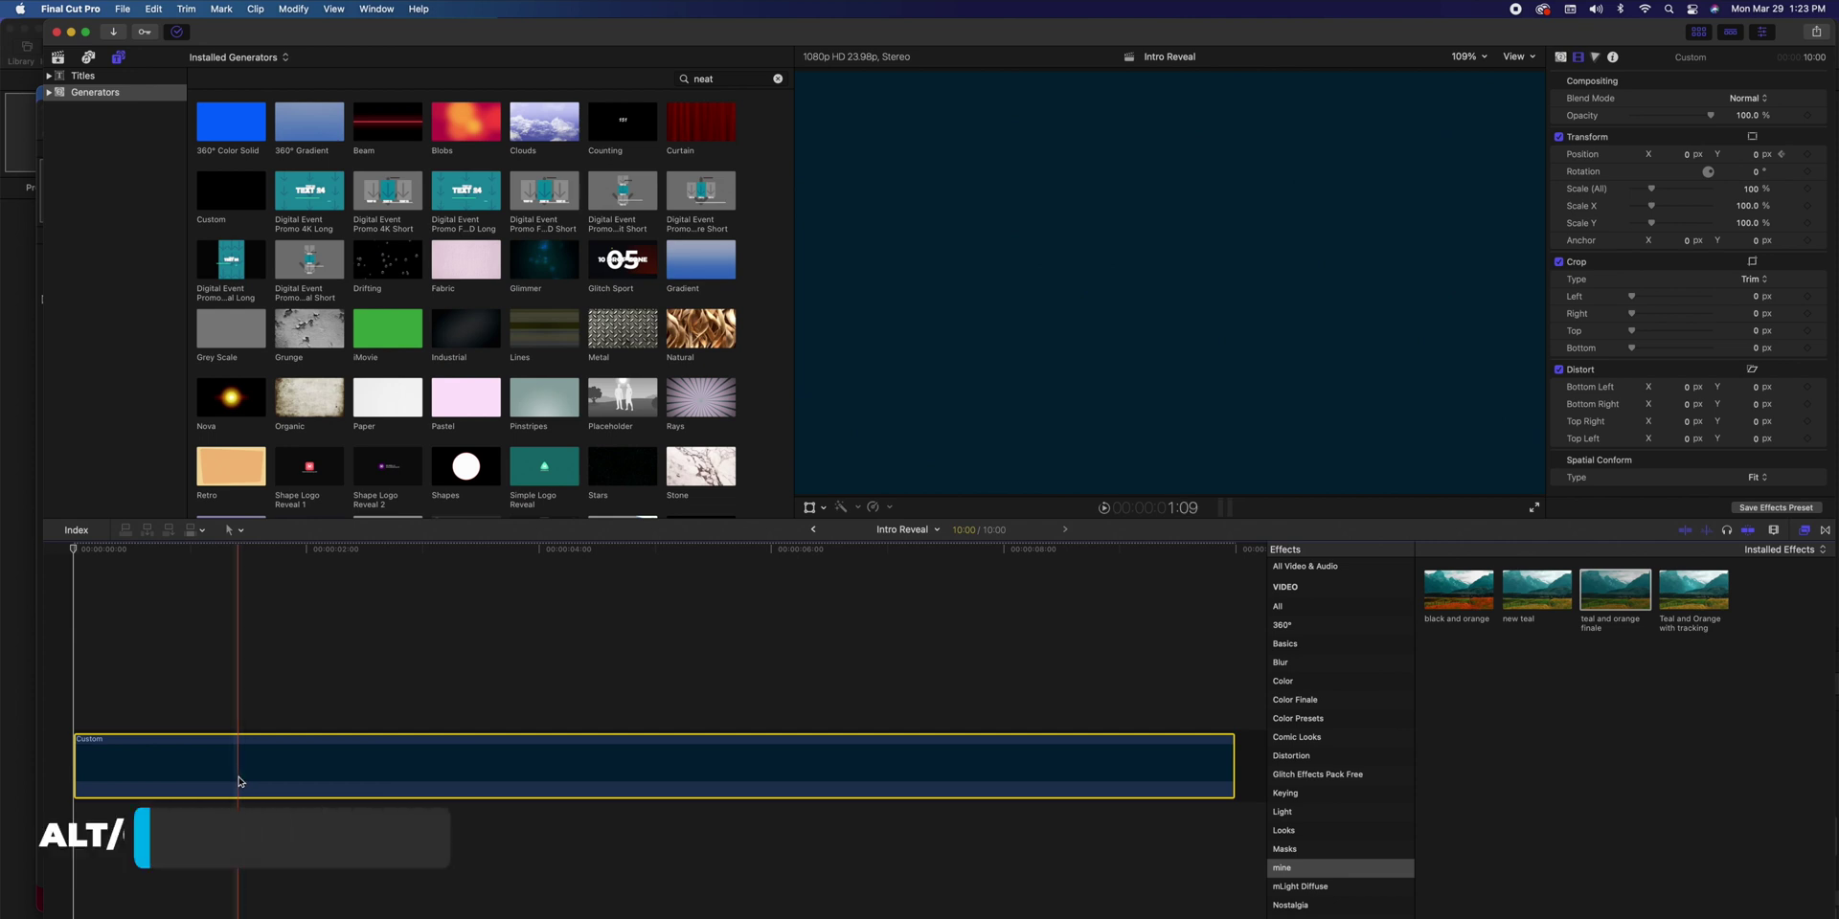
Duplicate the animated Custom clip above the original, starting about 5 frames later, and play the timeline from the beginning
{"action": "left_click_drag", "start_coordinate": [240, 781], "coordinate": [270, 709]}
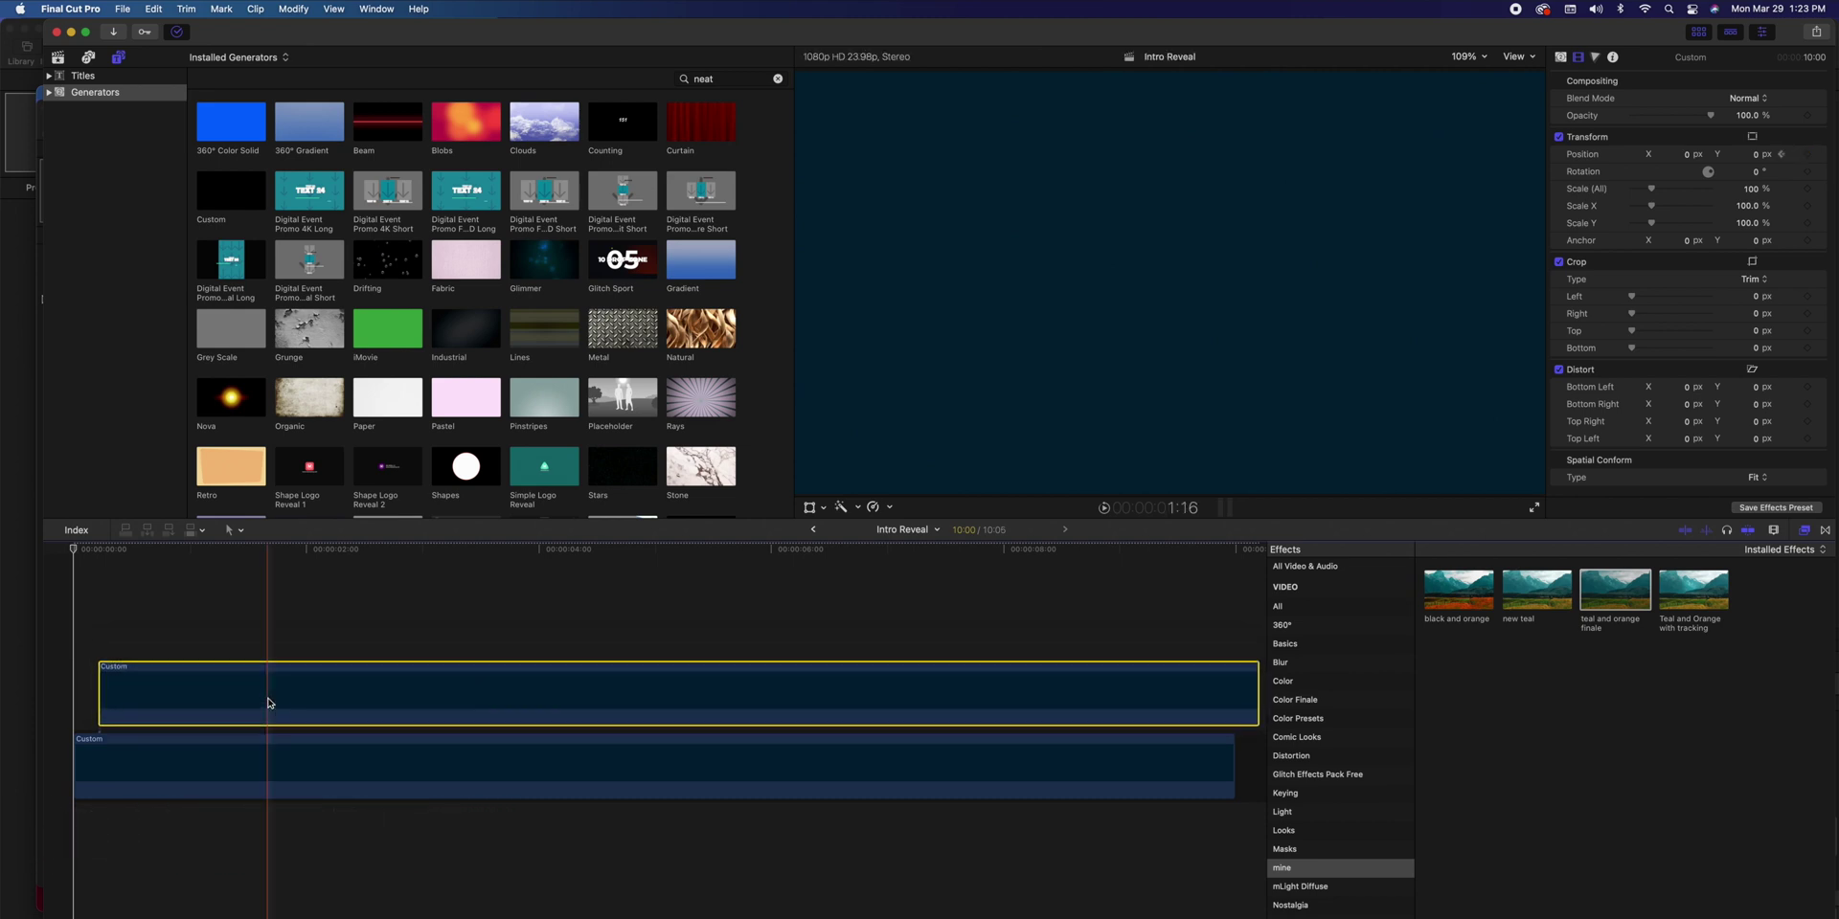
{"action": "left_click", "coordinate": [86, 551]}
{"action": "left_click", "coordinate": [74, 550]}
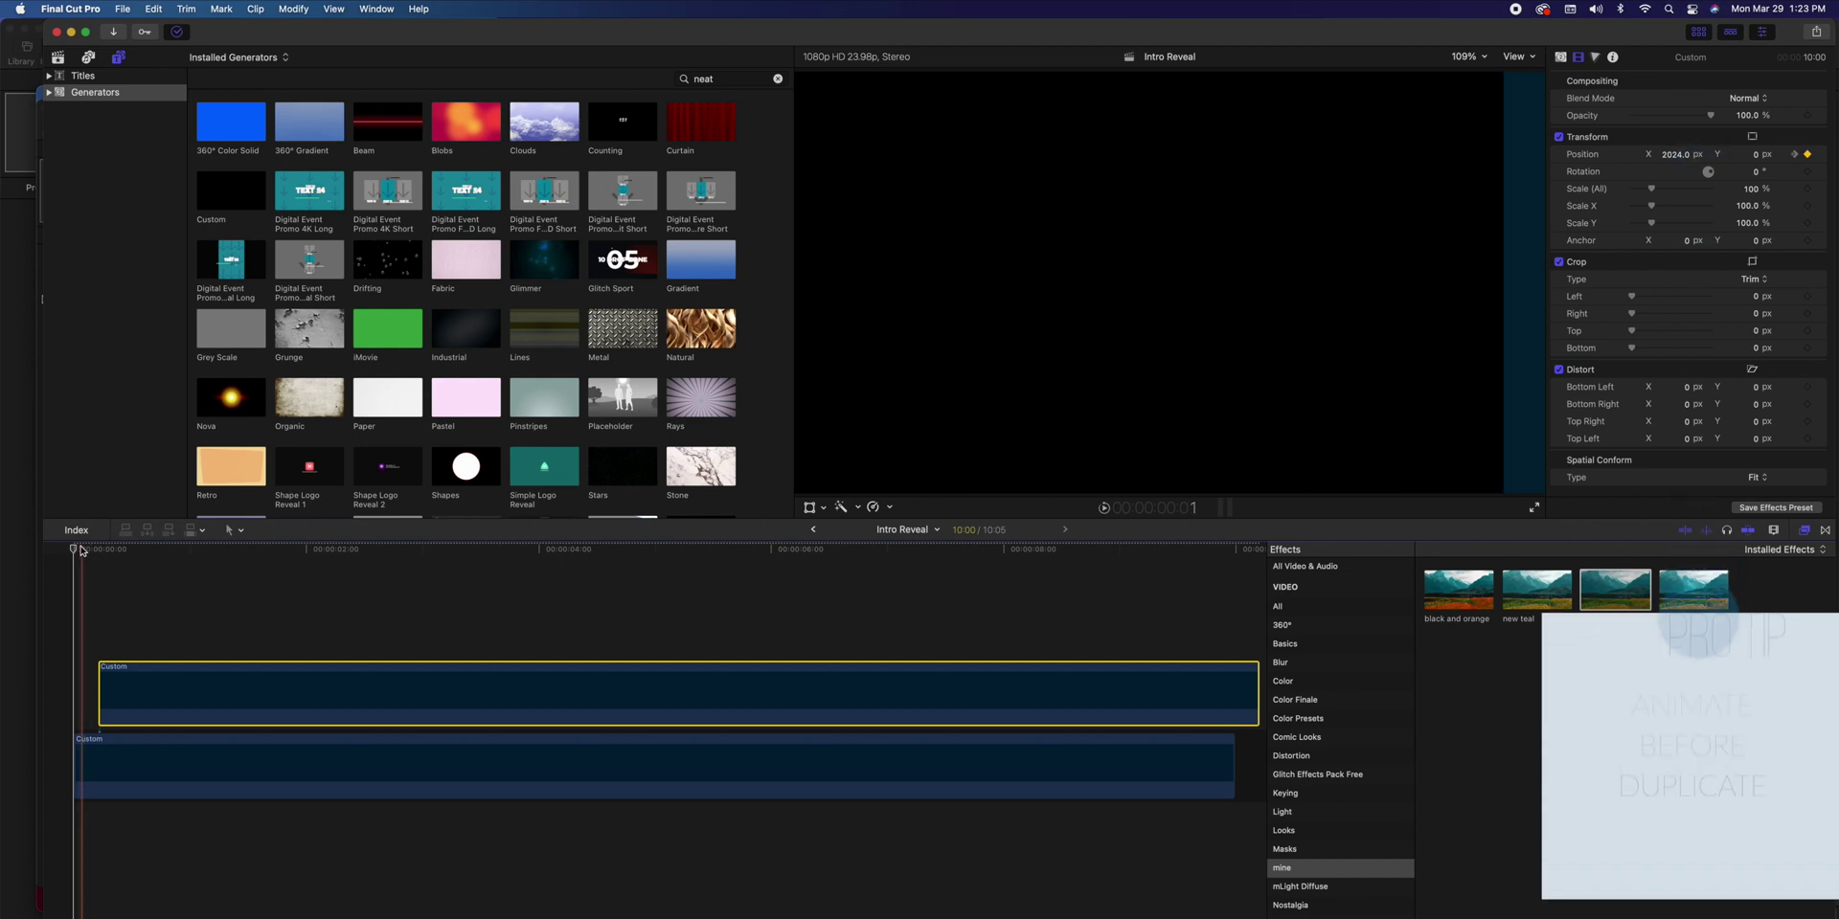
{"action": "key", "text": "space"}
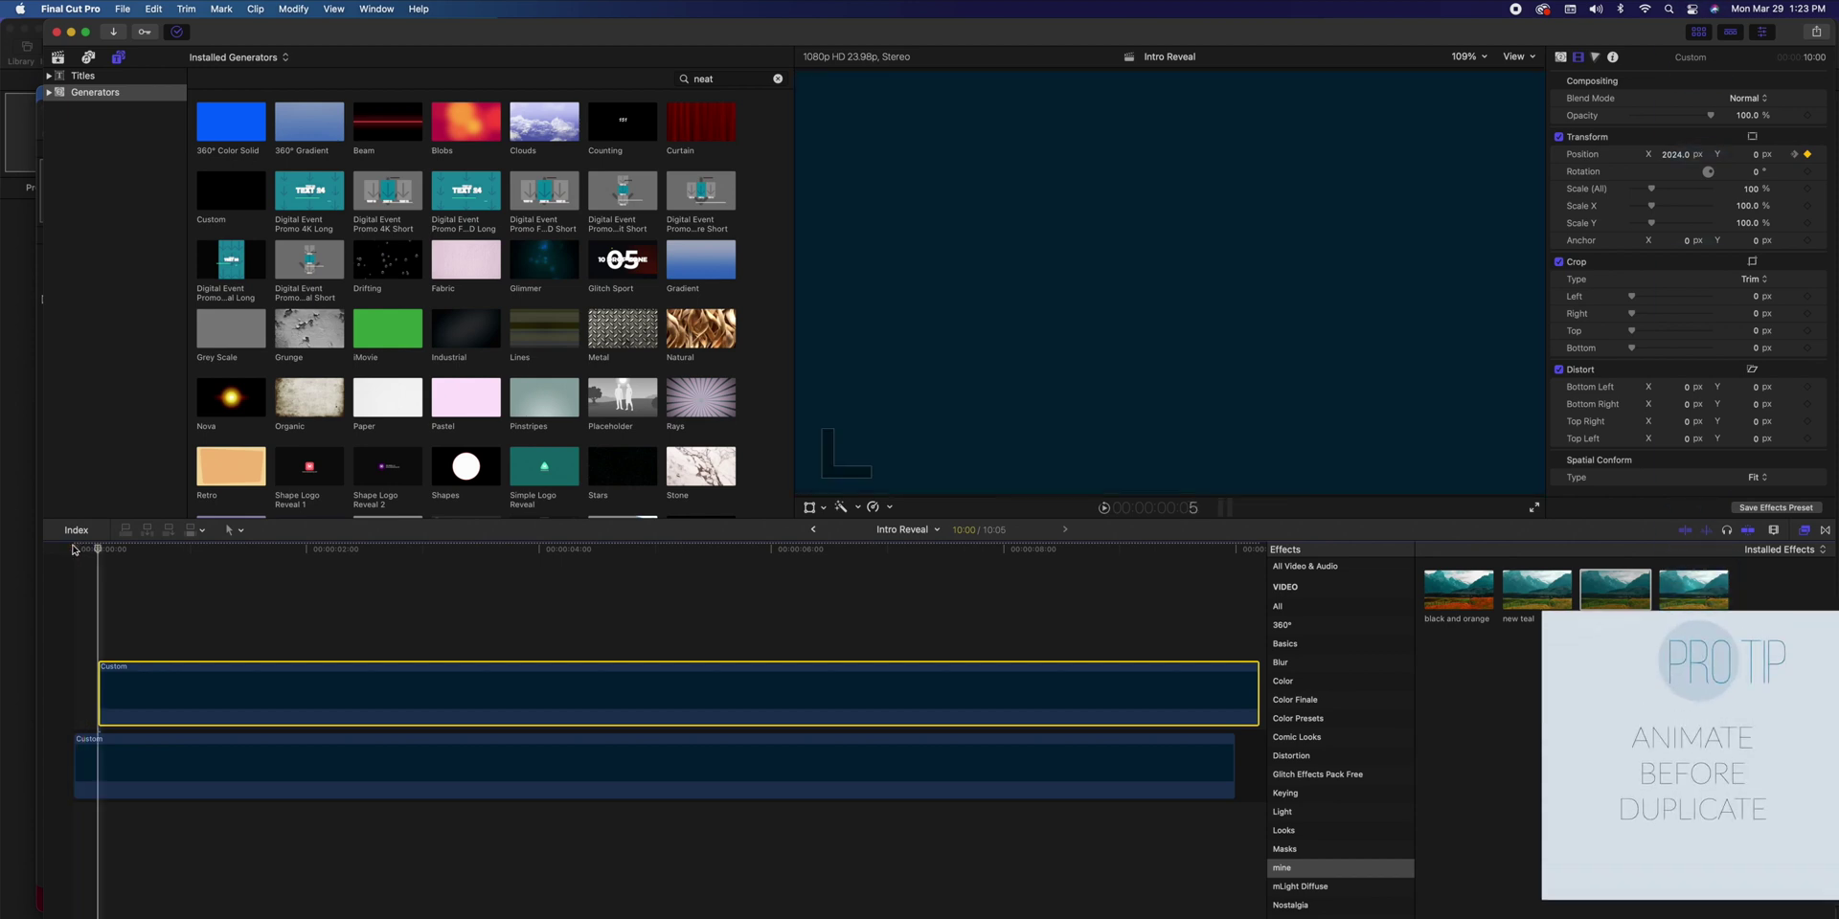
{"action": "left_click", "coordinate": [74, 550]}
{"action": "key", "text": "space"}
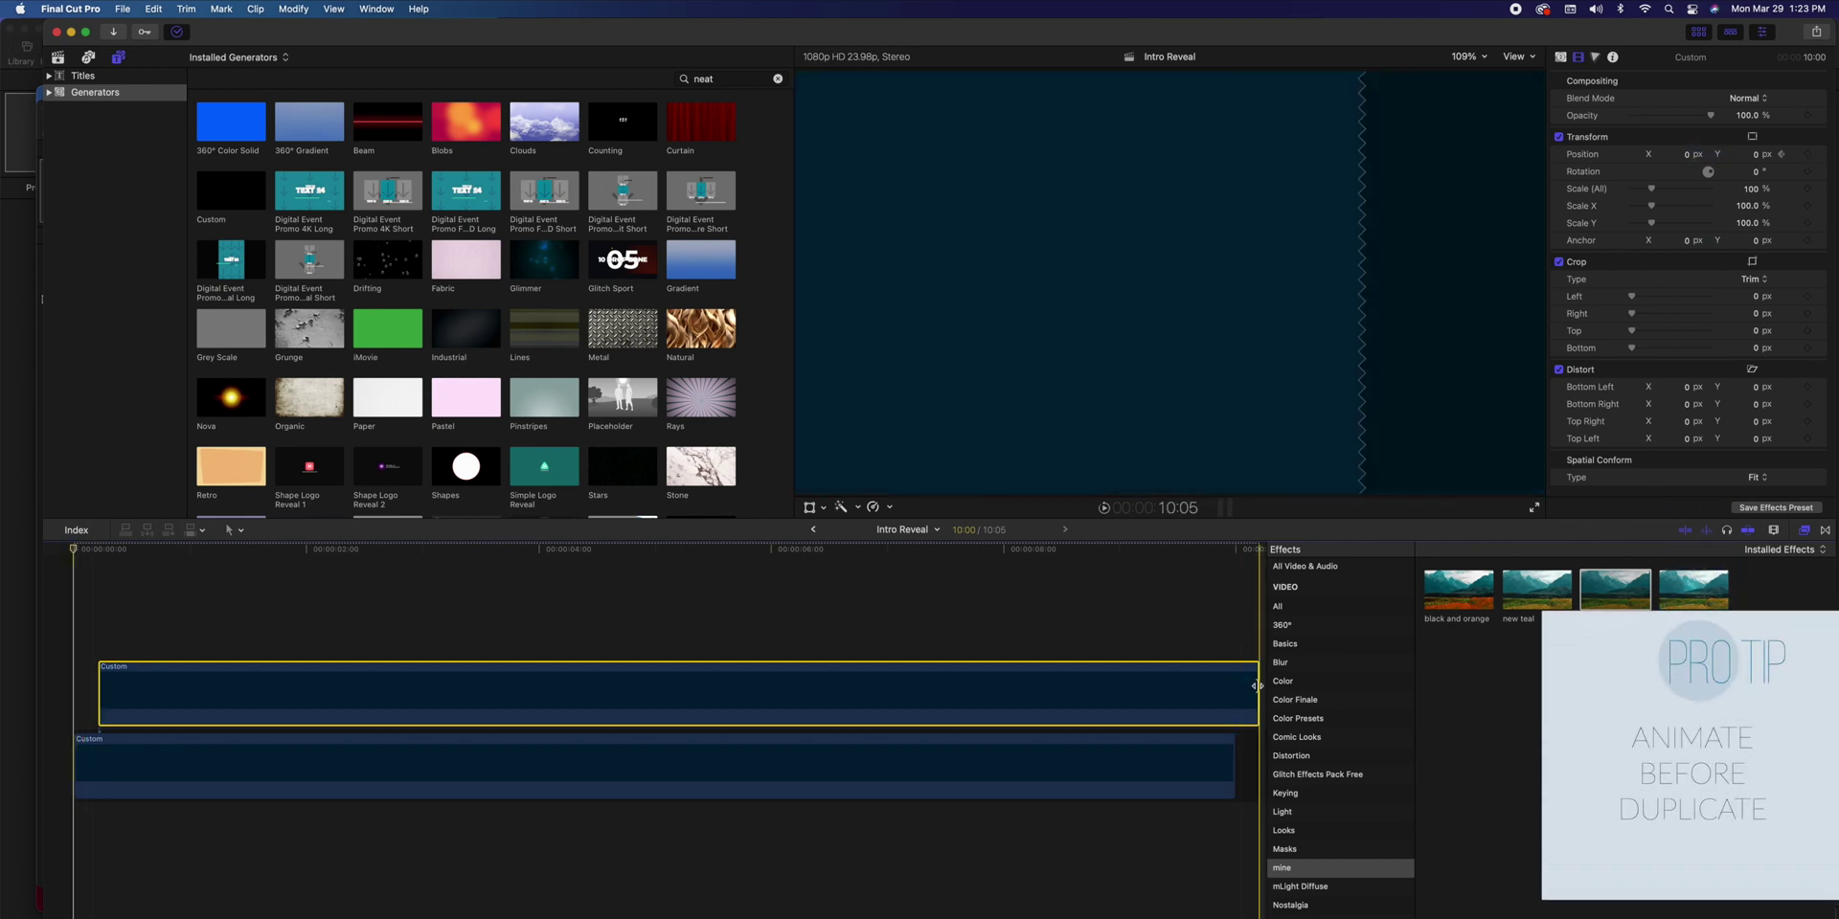
Set the upper Custom clip's color to the Title Neat 4 swatch and play the two-color slide from the beginning
{"action": "left_click", "coordinate": [1561, 57]}
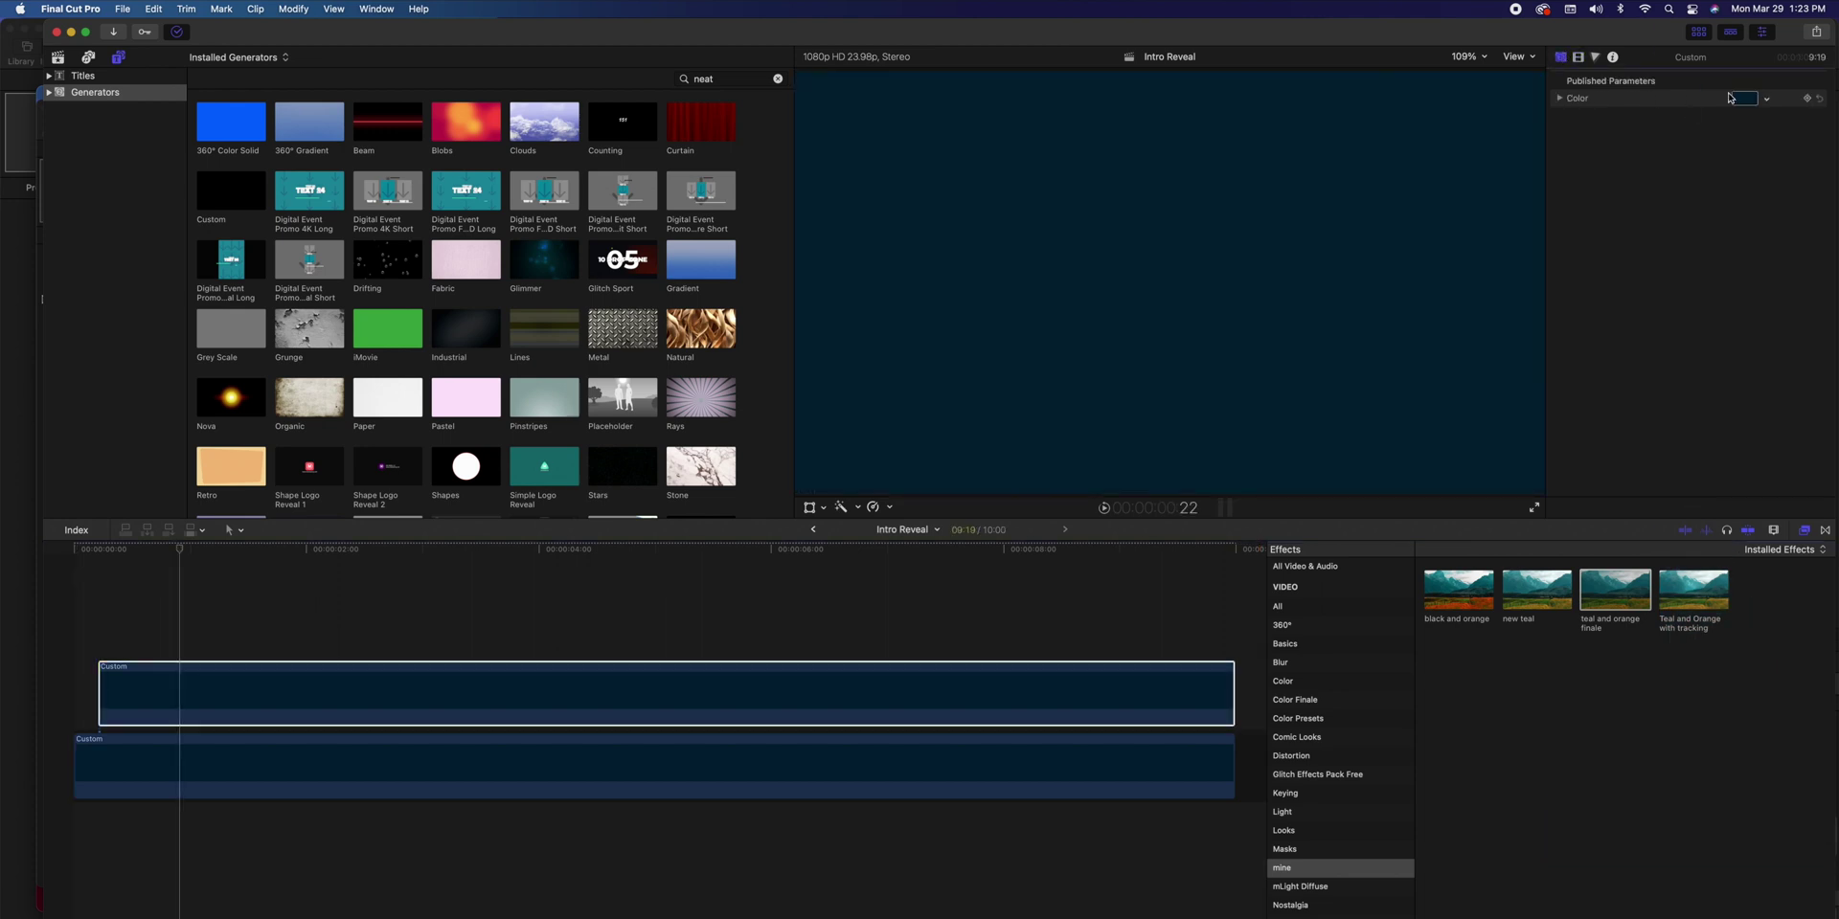
{"action": "left_click", "coordinate": [1745, 99]}
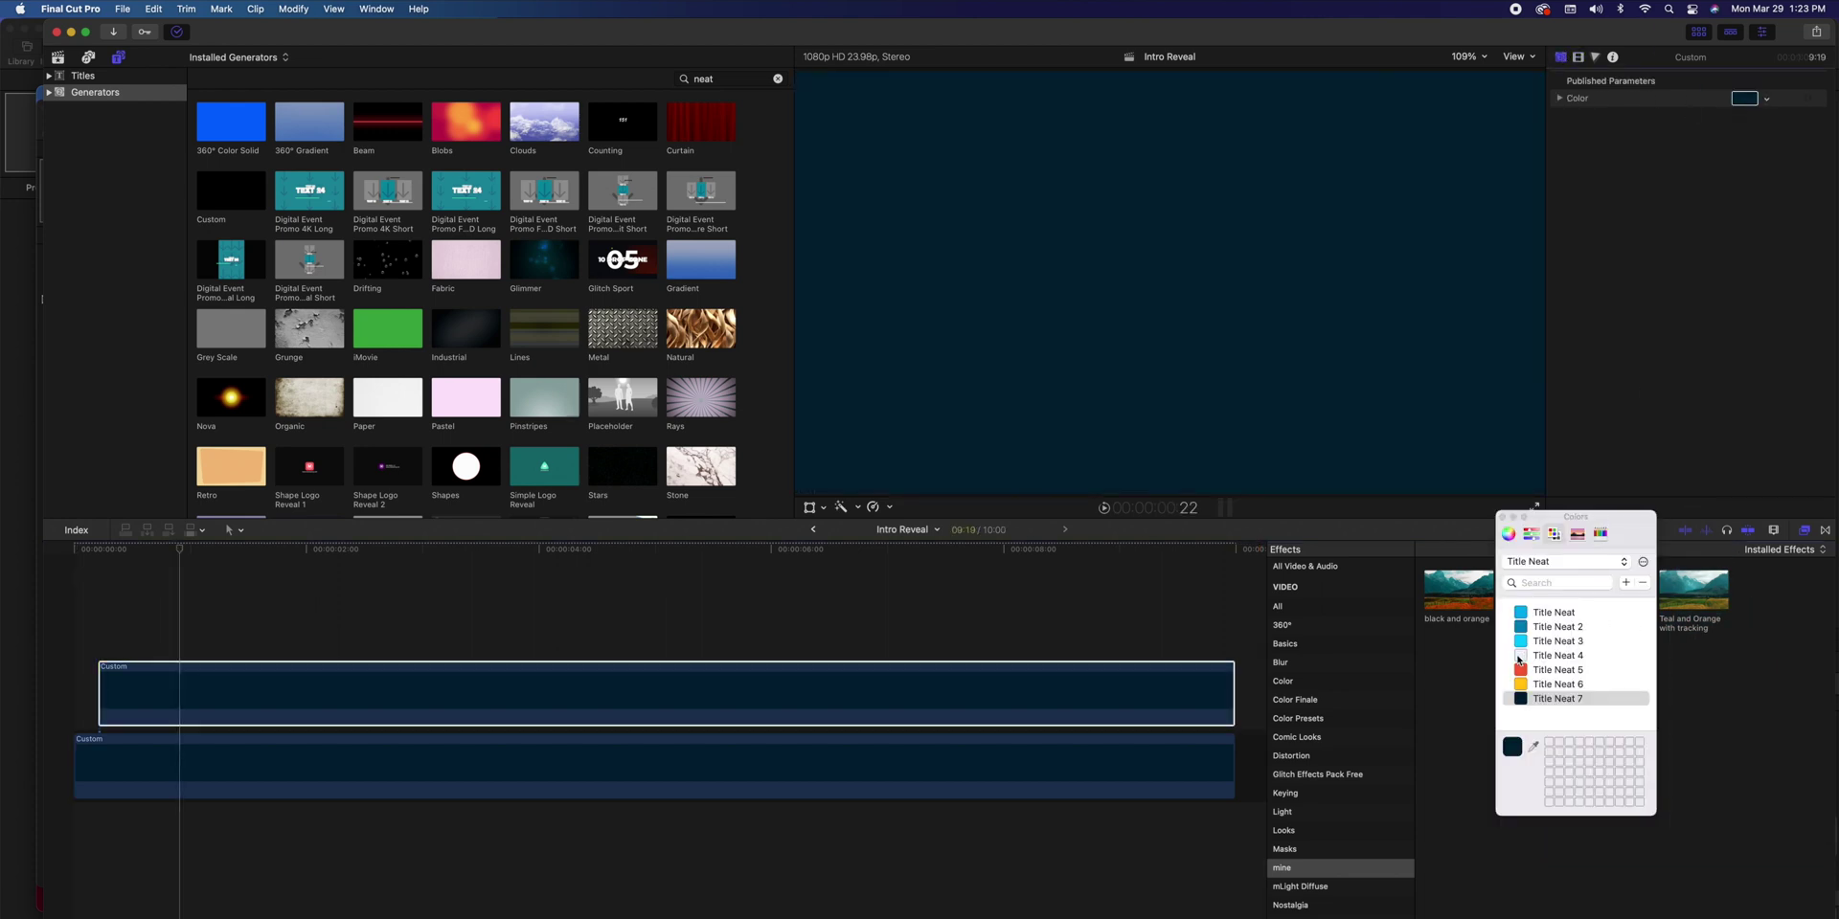
{"action": "left_click", "coordinate": [1520, 659]}
{"action": "key", "text": "Home"}
{"action": "key", "text": "space"}
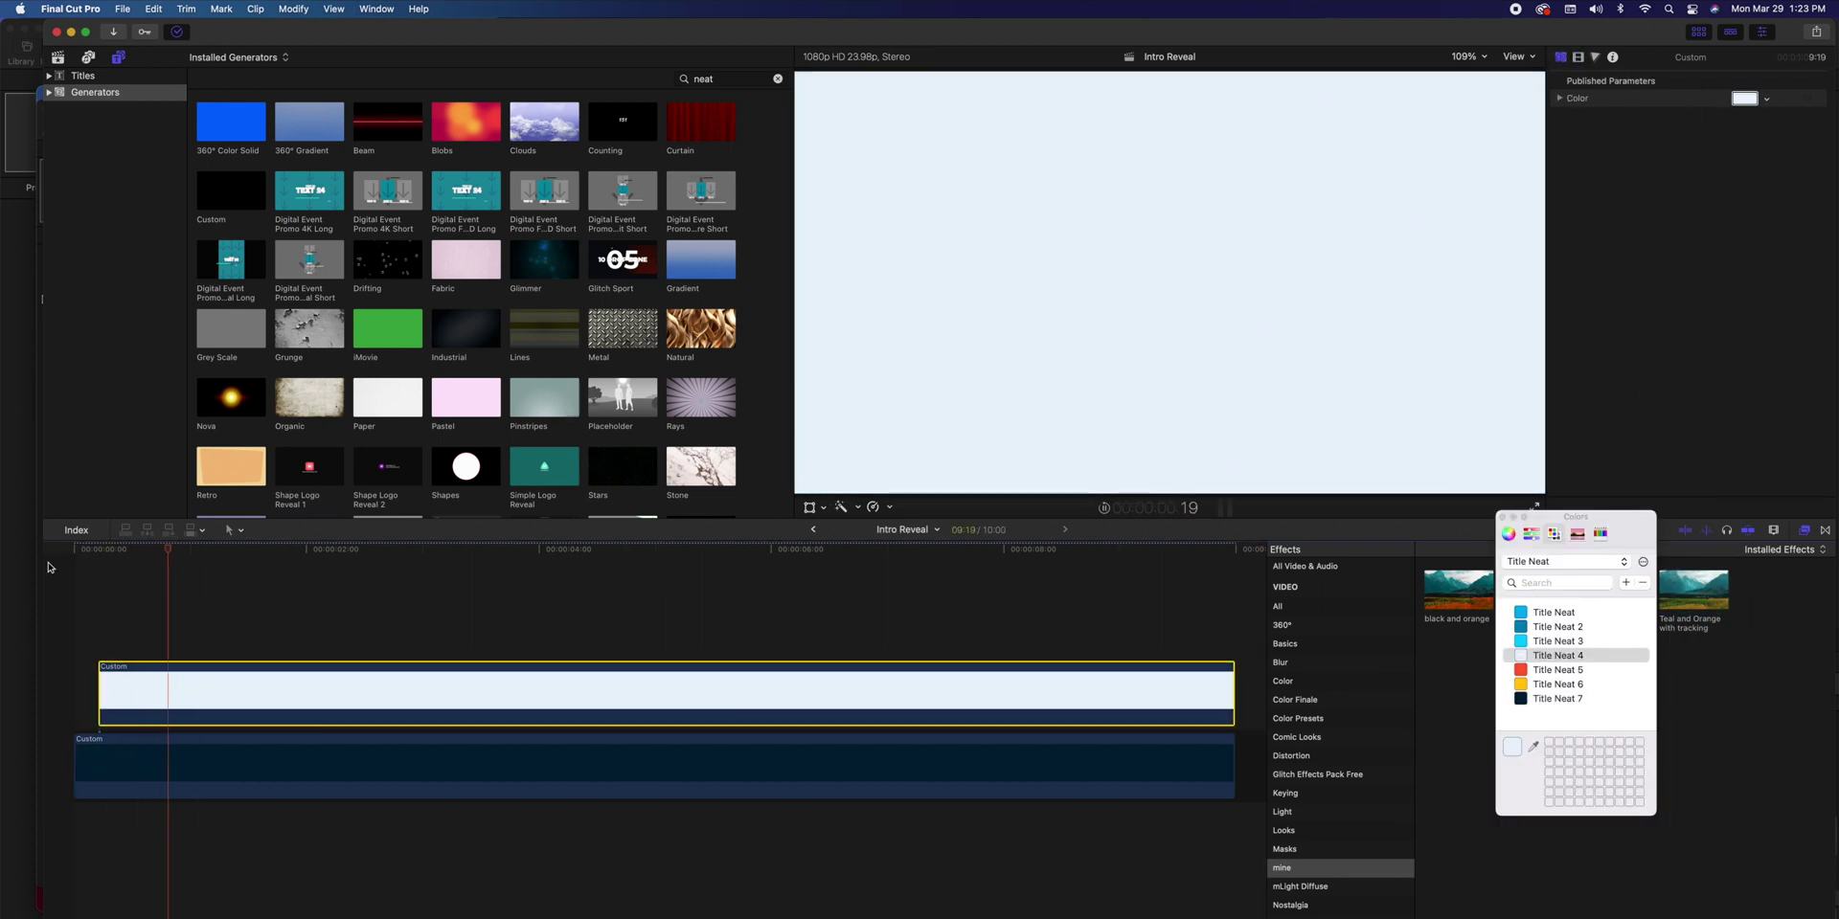
{"action": "key", "text": "Home"}
{"action": "key", "text": "space"}
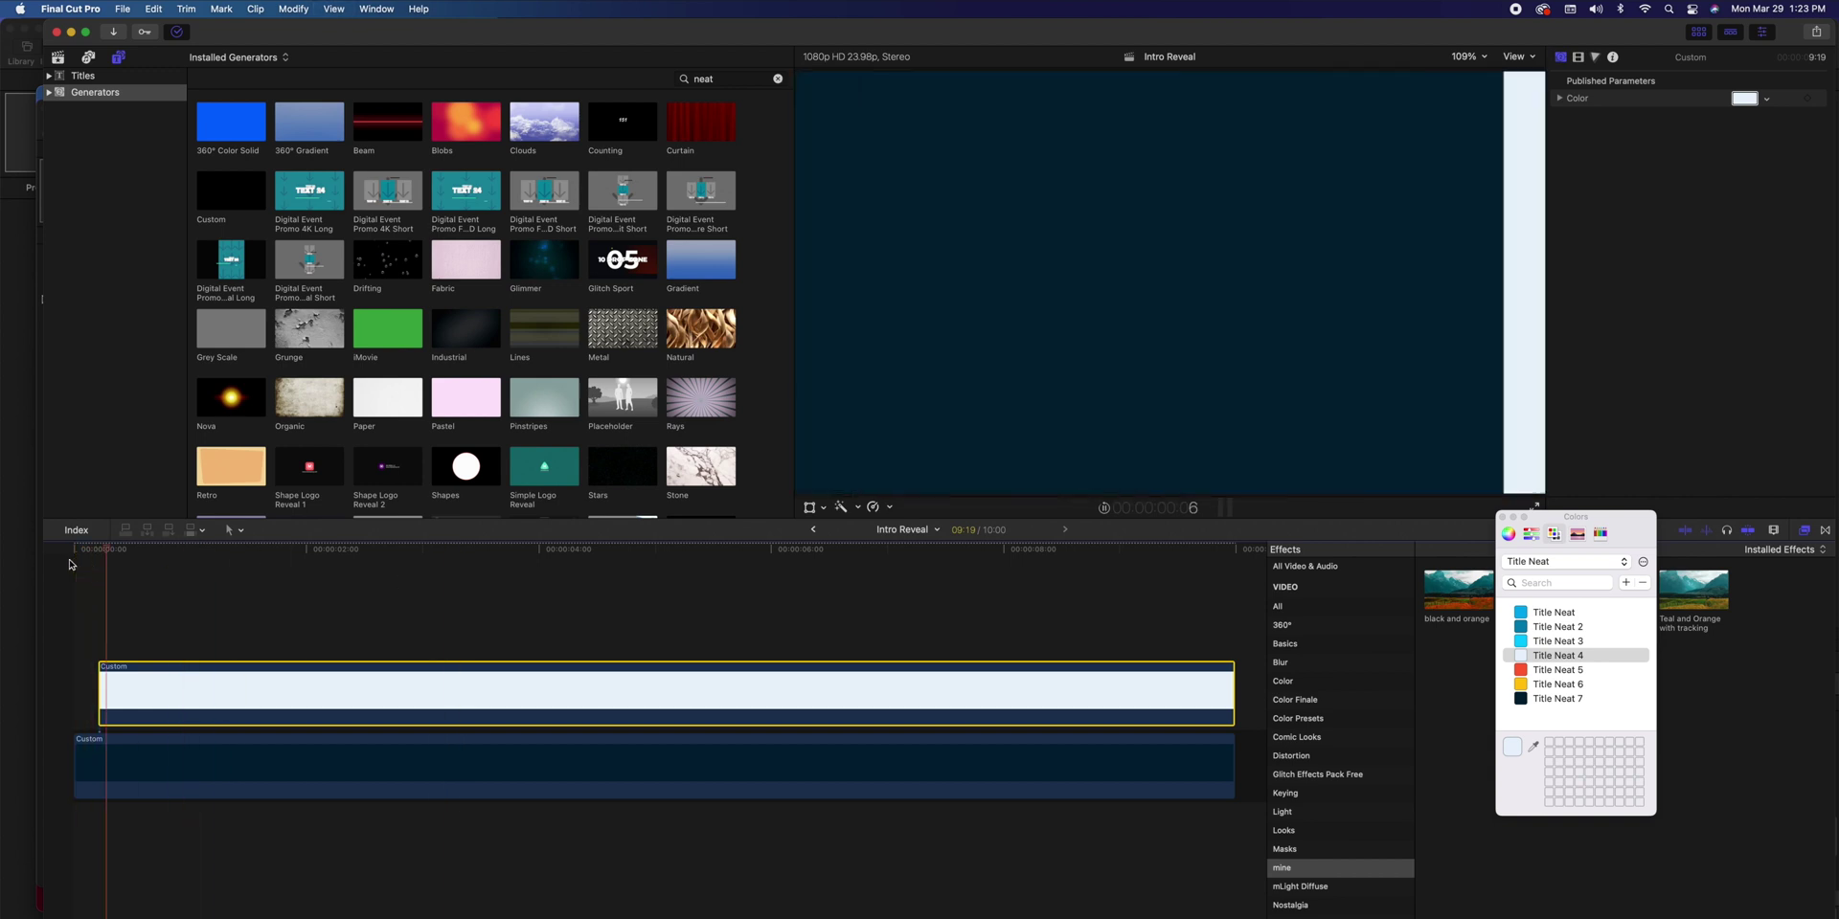
Shift the light upper clip about two frames earlier on the timeline and preview the animation
{"action": "mouse_move", "coordinate": [186, 707]}
{"action": "left_mouse_down"}
{"action": "mouse_move", "coordinate": [157, 707]}
{"action": "mouse_move", "coordinate": [177, 707]}
{"action": "left_mouse_up"}
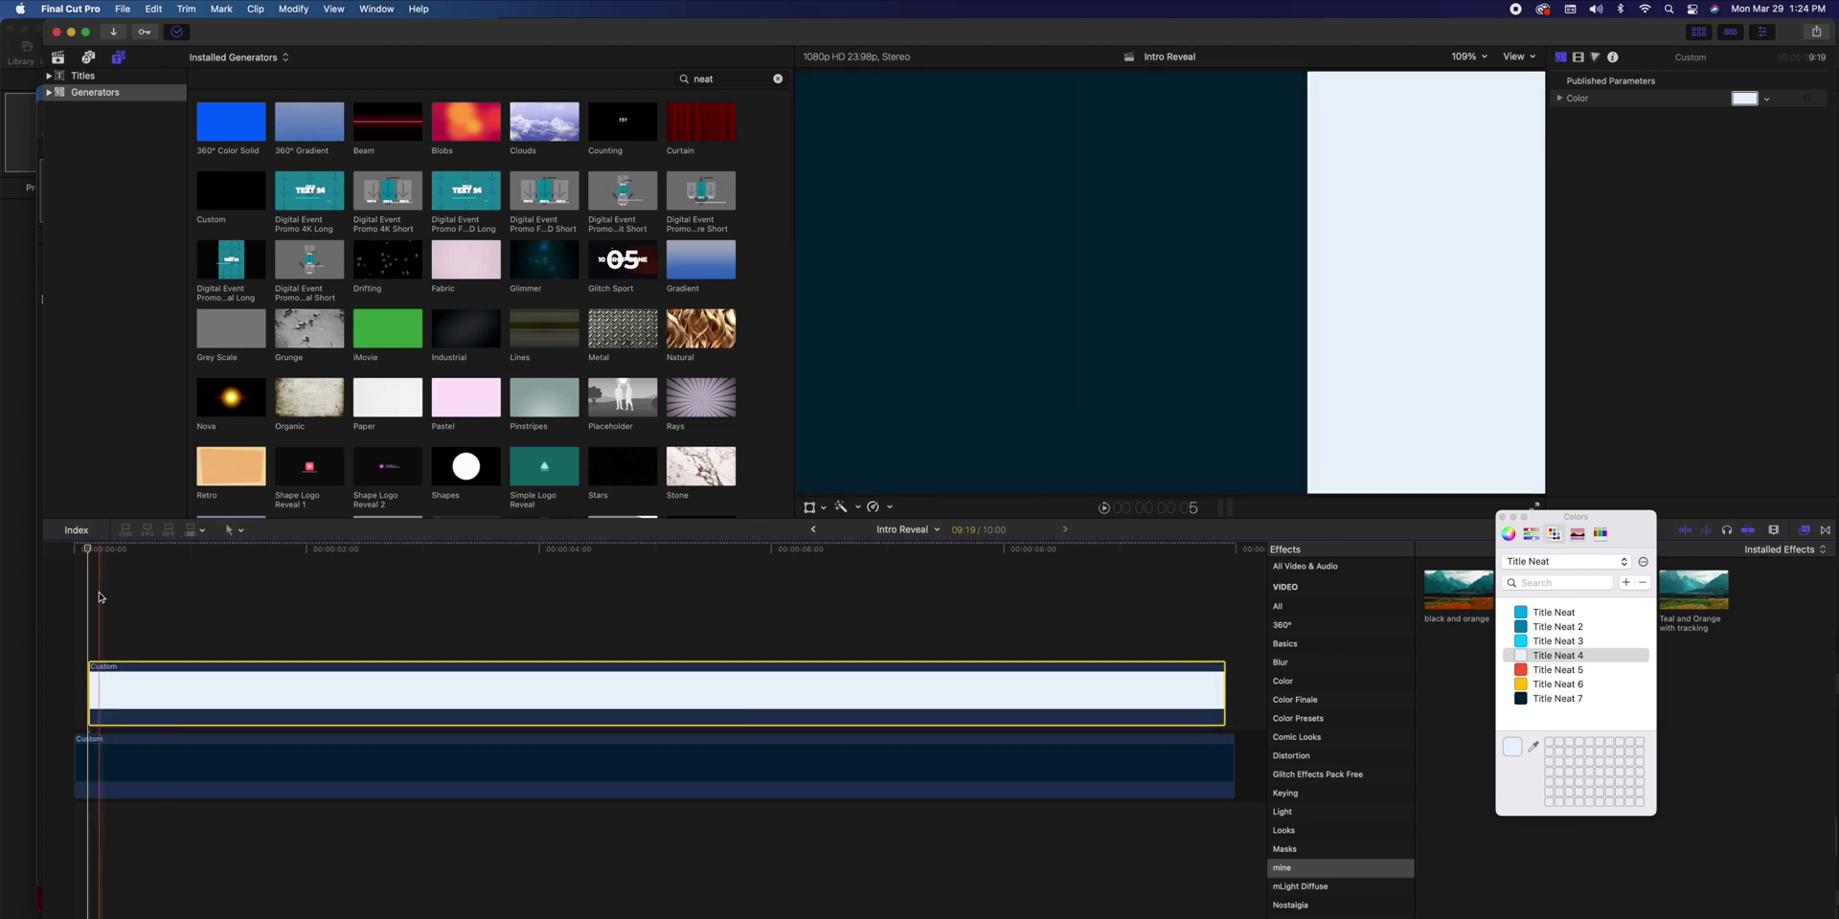
{"action": "key", "text": "space"}
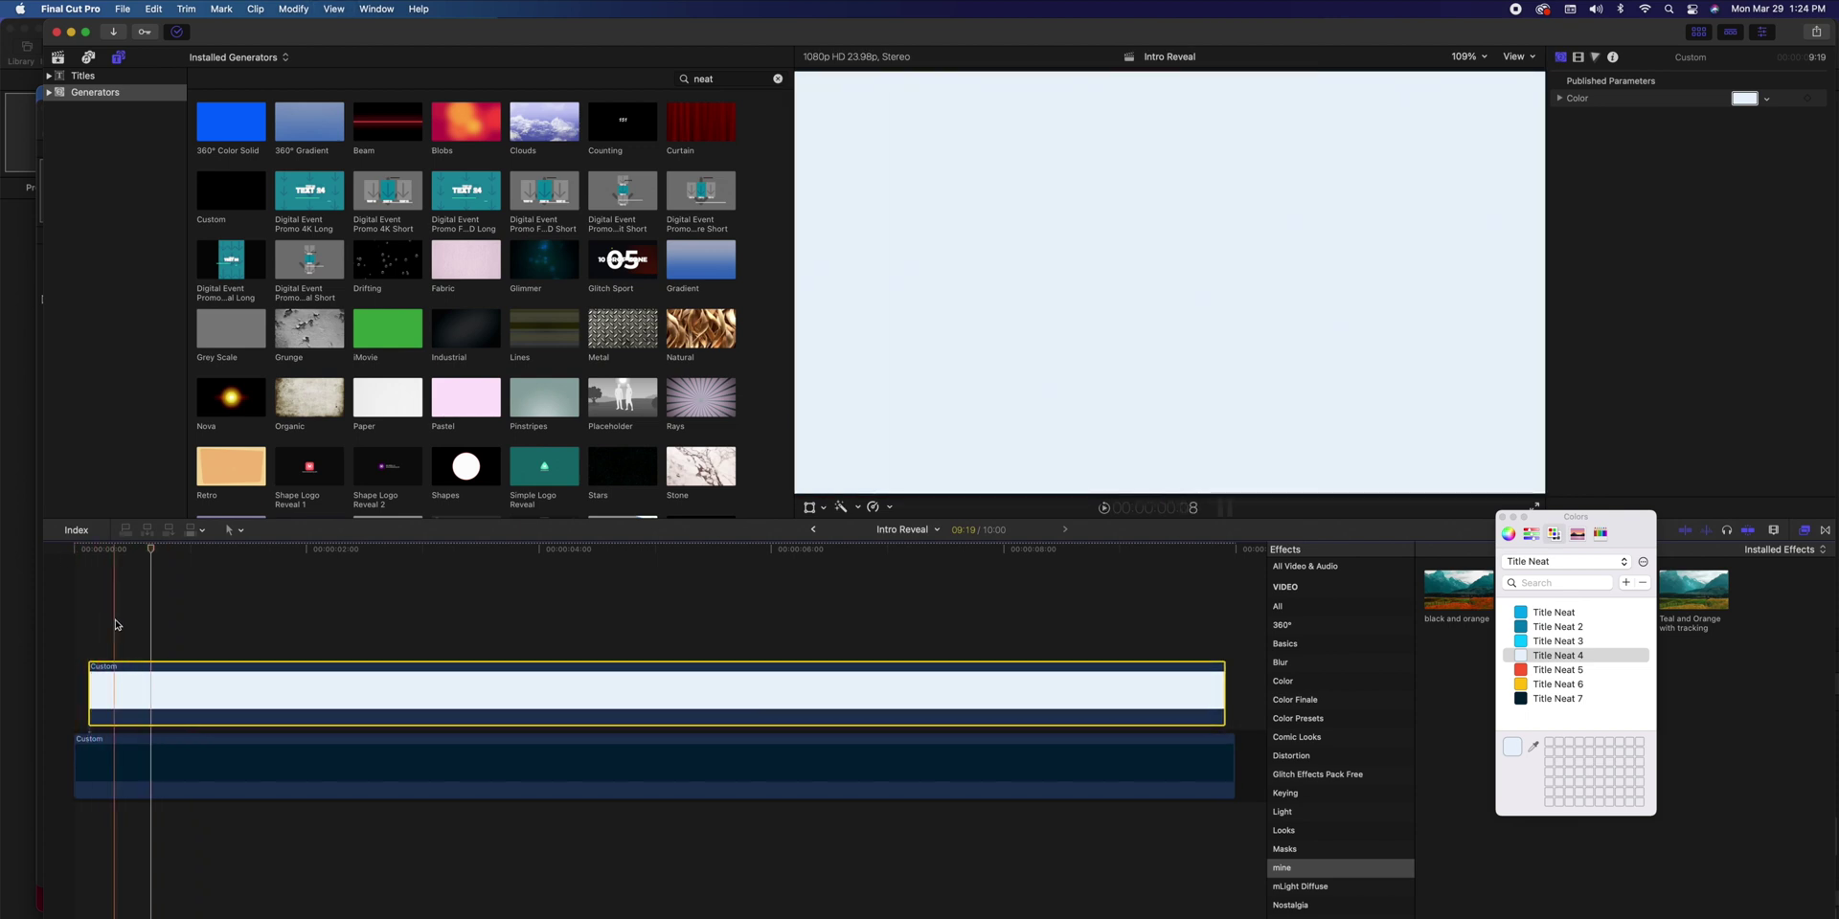
{"action": "key", "text": "Home"}
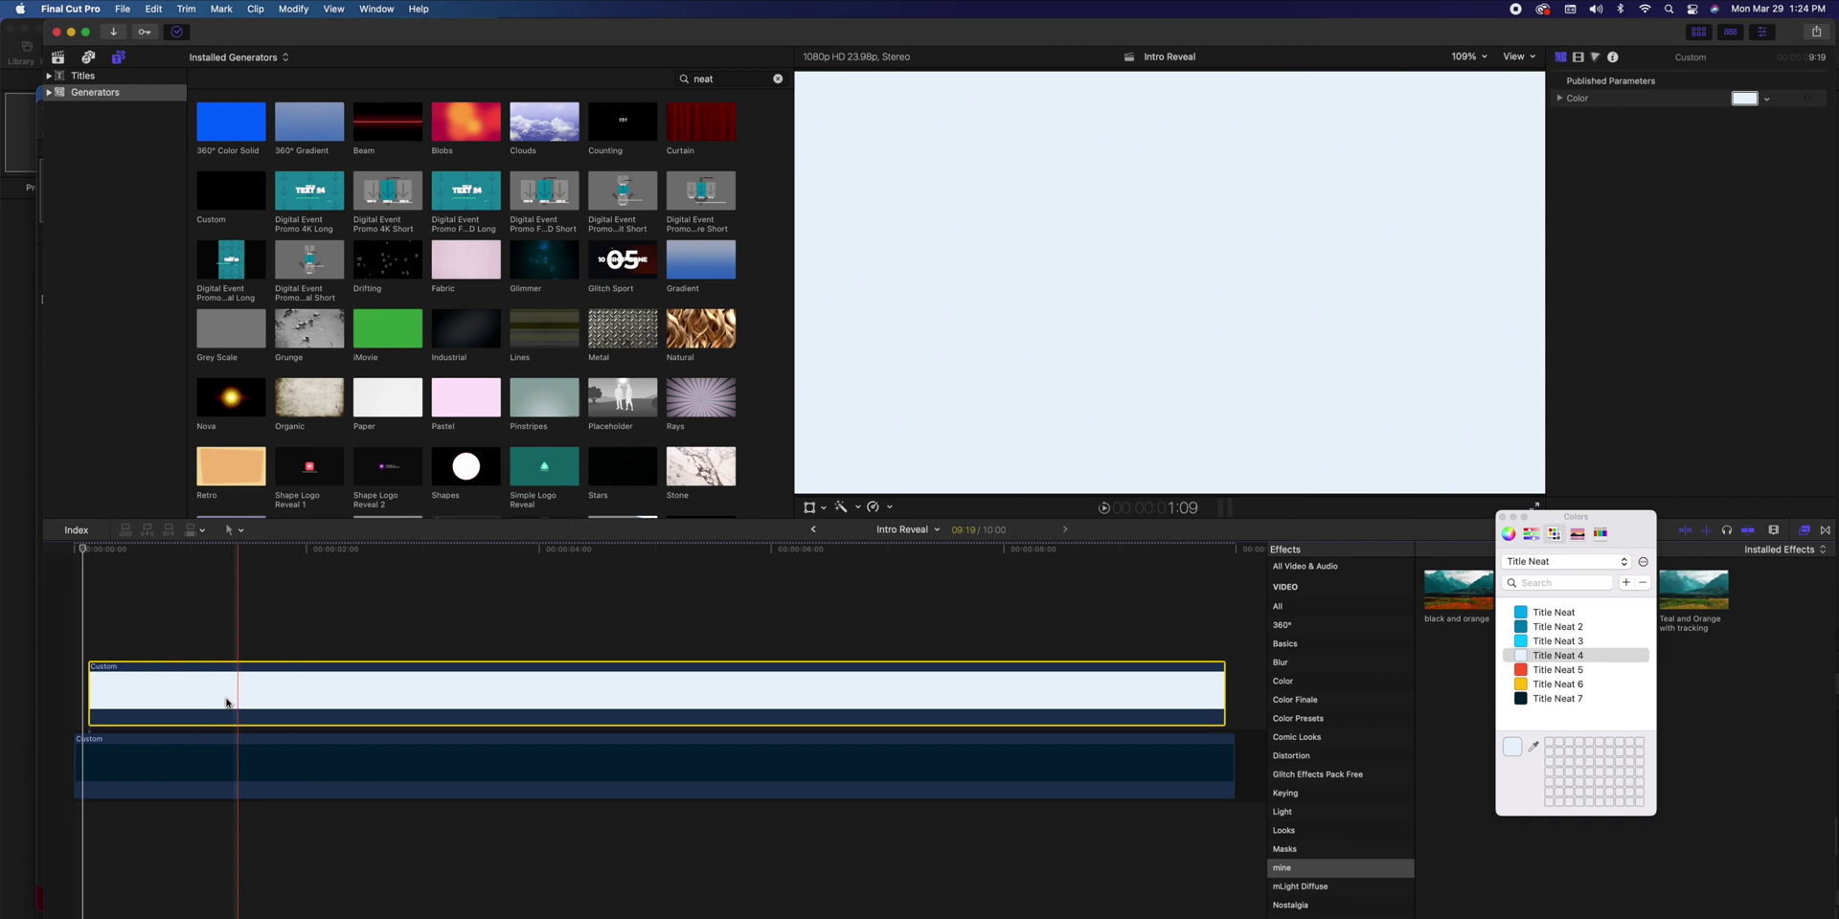
Combine all timeline clips into a compound clip named Background in the Tutorials event, and play it from the start
{"action": "key", "text": "super+a"}
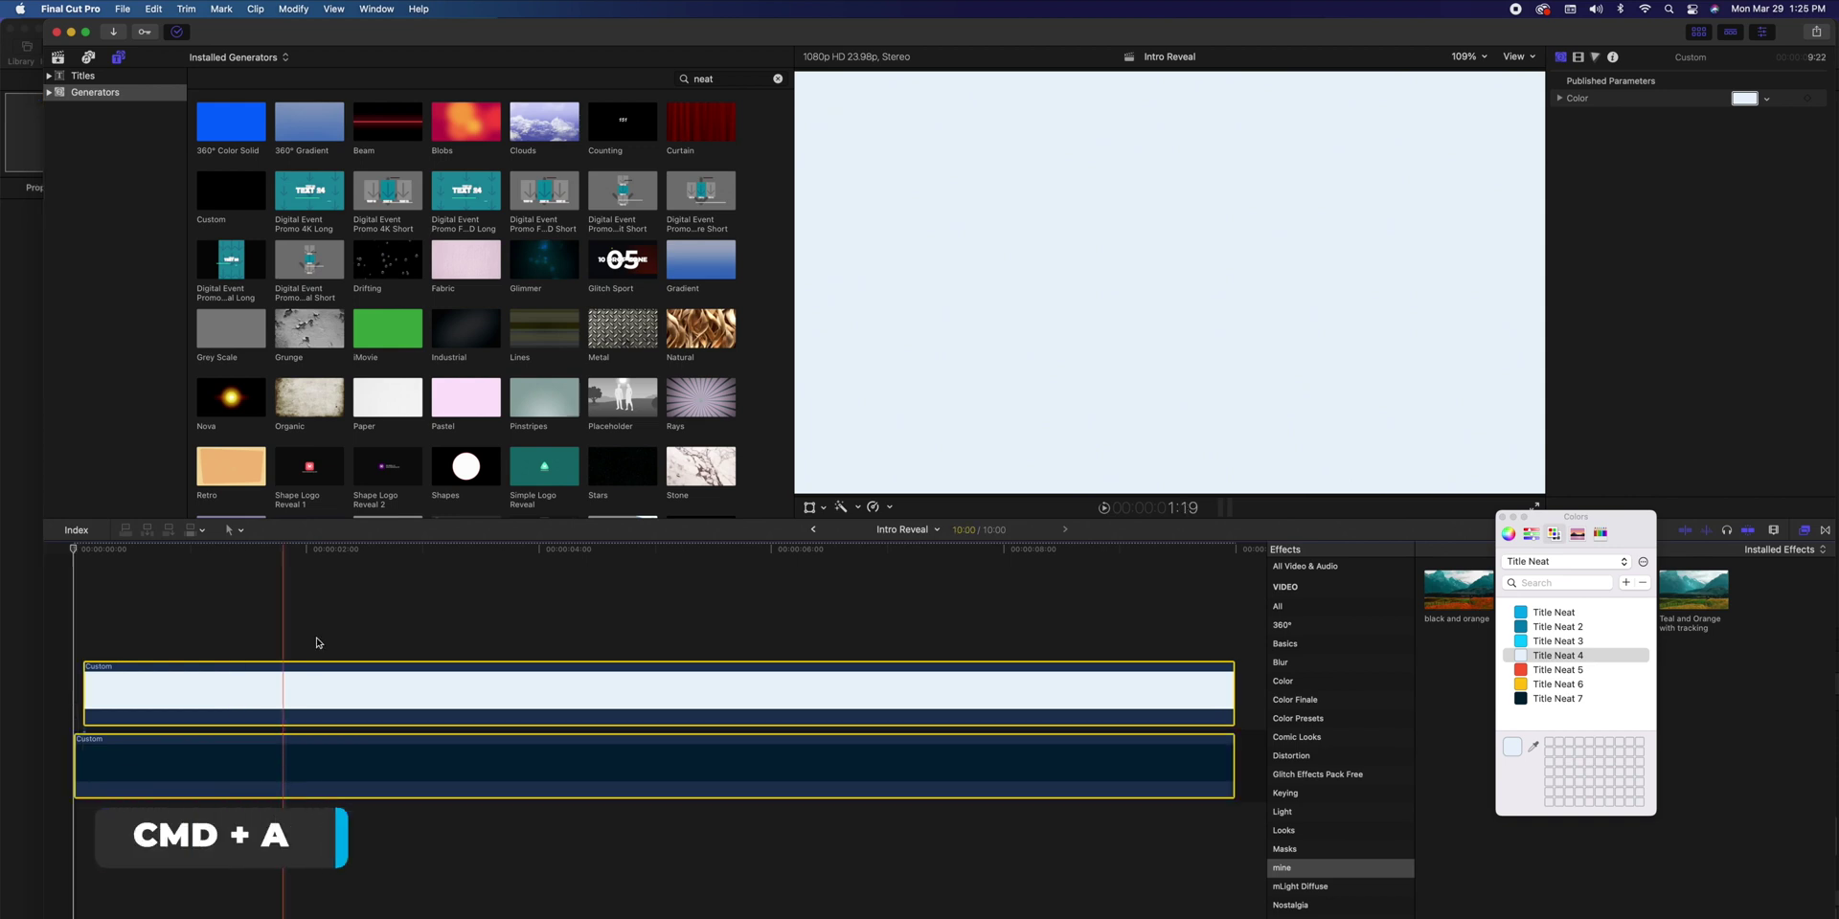
{"action": "right_click", "coordinate": [313, 680]}
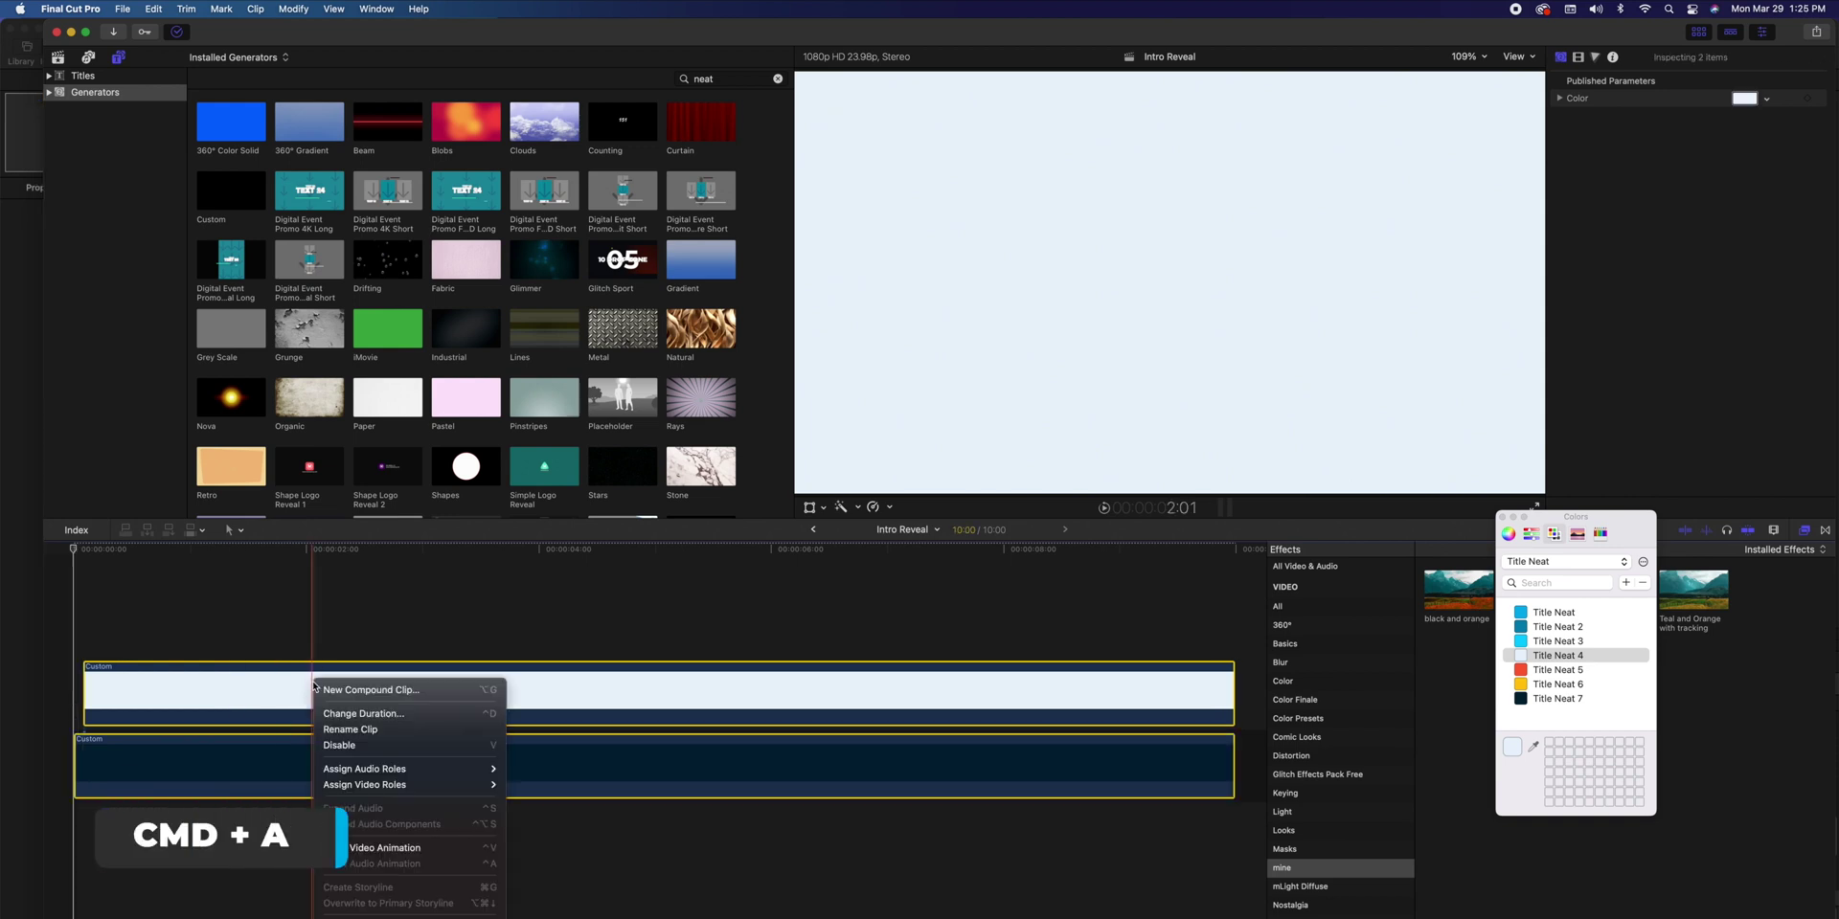
{"action": "left_click", "coordinate": [378, 690]}
{"action": "type", "text": "Background"}
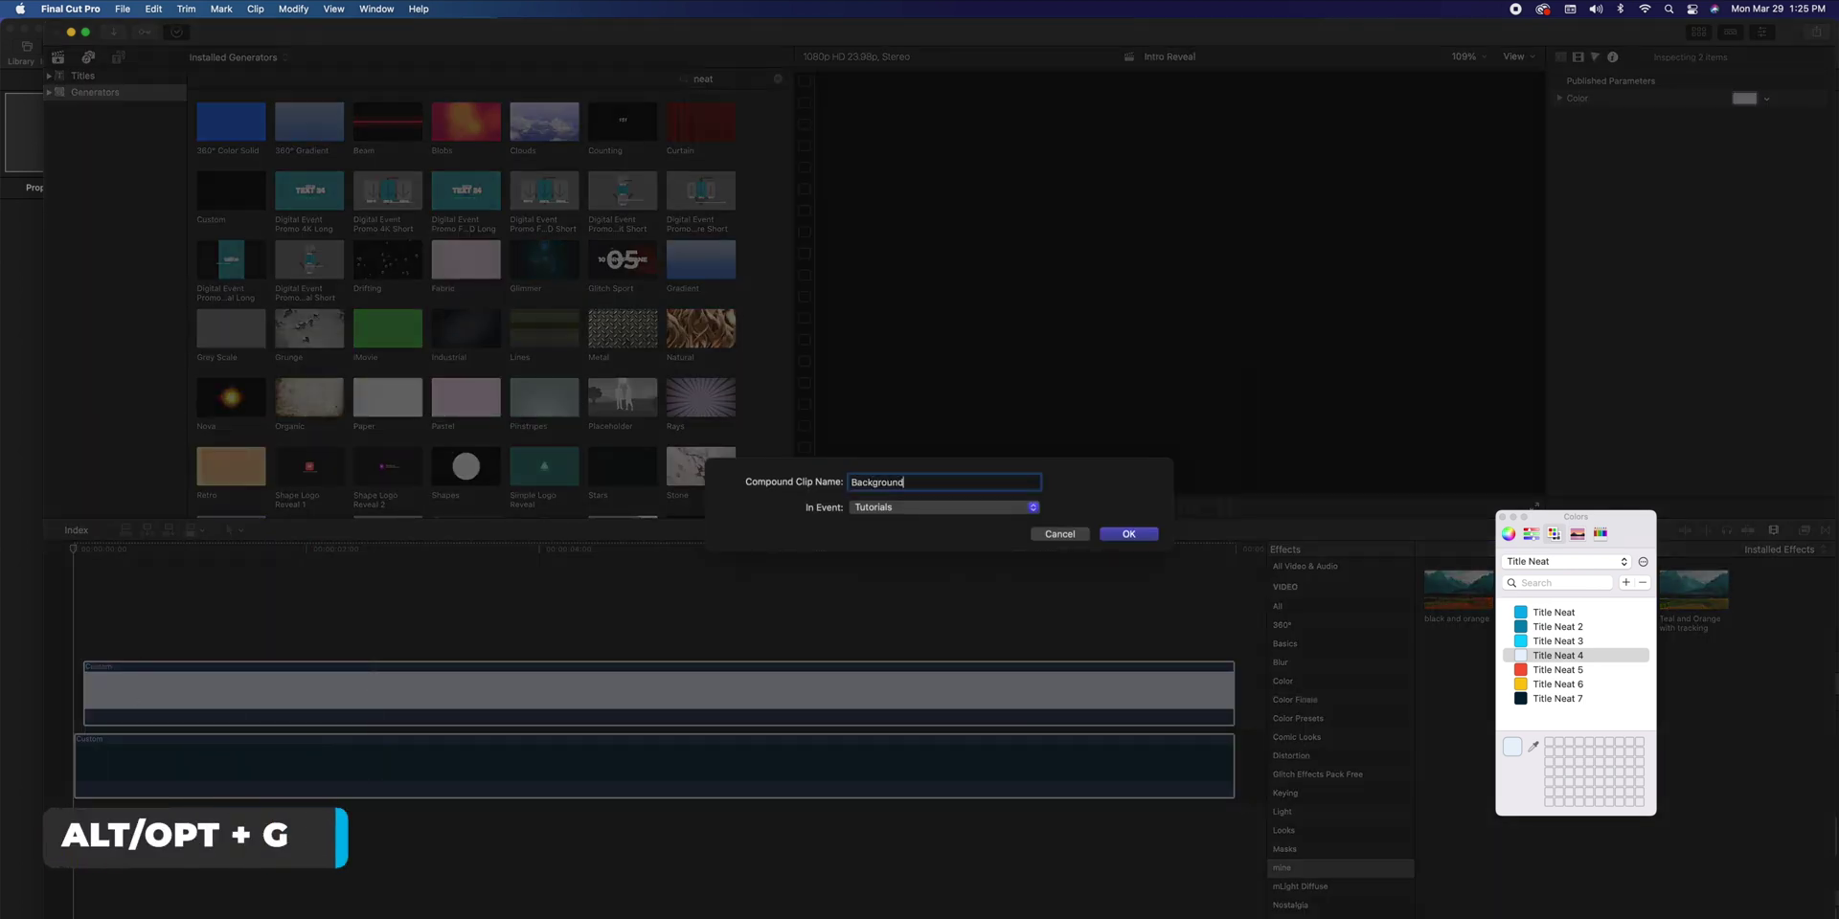
{"action": "key", "text": "Return"}
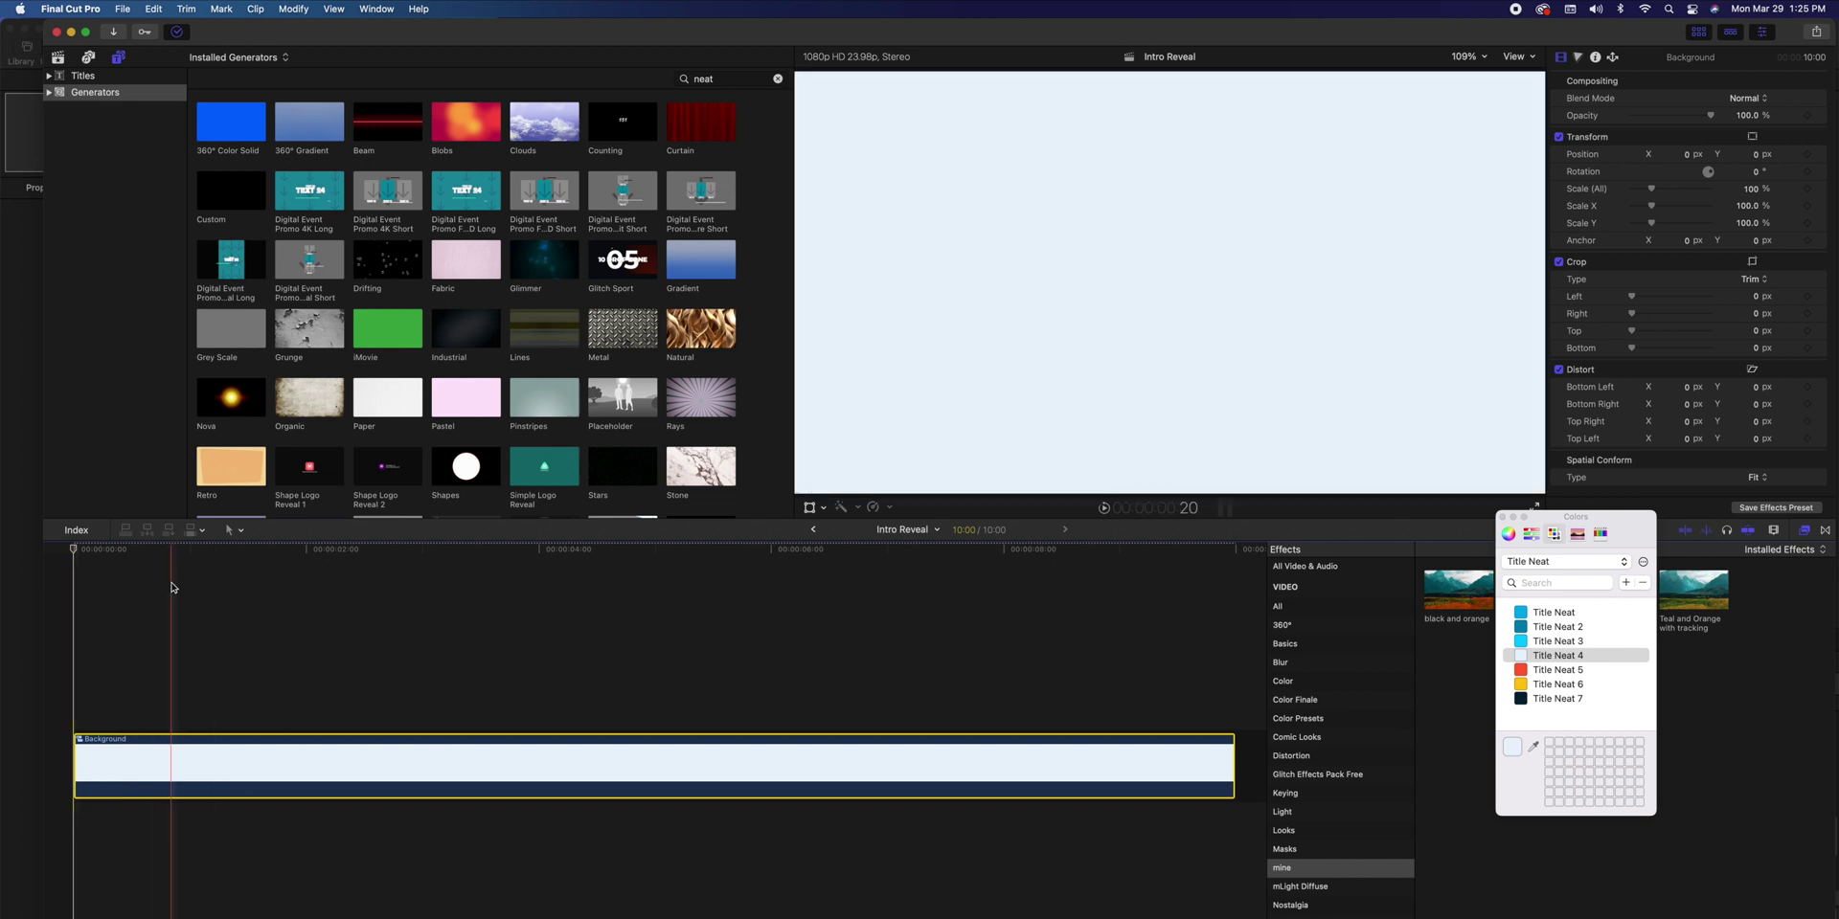
{"action": "left_click", "coordinate": [70, 553]}
{"action": "key", "text": "space"}
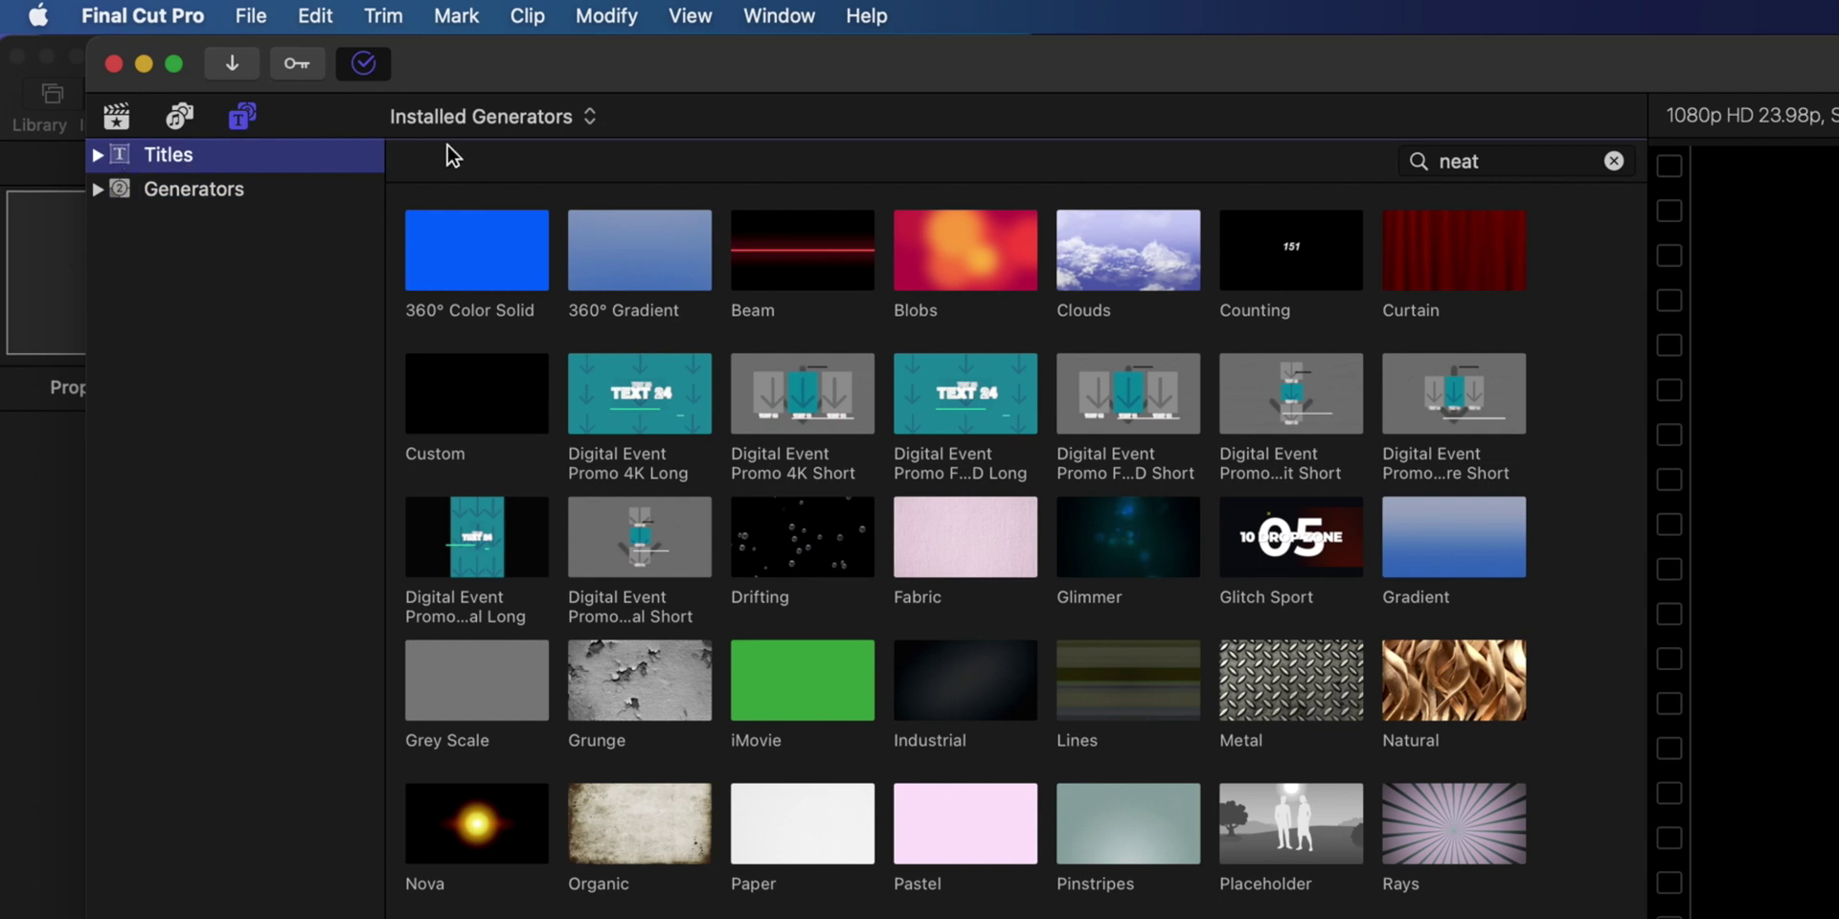
Search the installed titles for "cust" and place the Custom title above the Background clip, starting at about frame 7
{"action": "left_click_drag", "start_coordinate": [1498, 159], "coordinate": [1450, 161]}
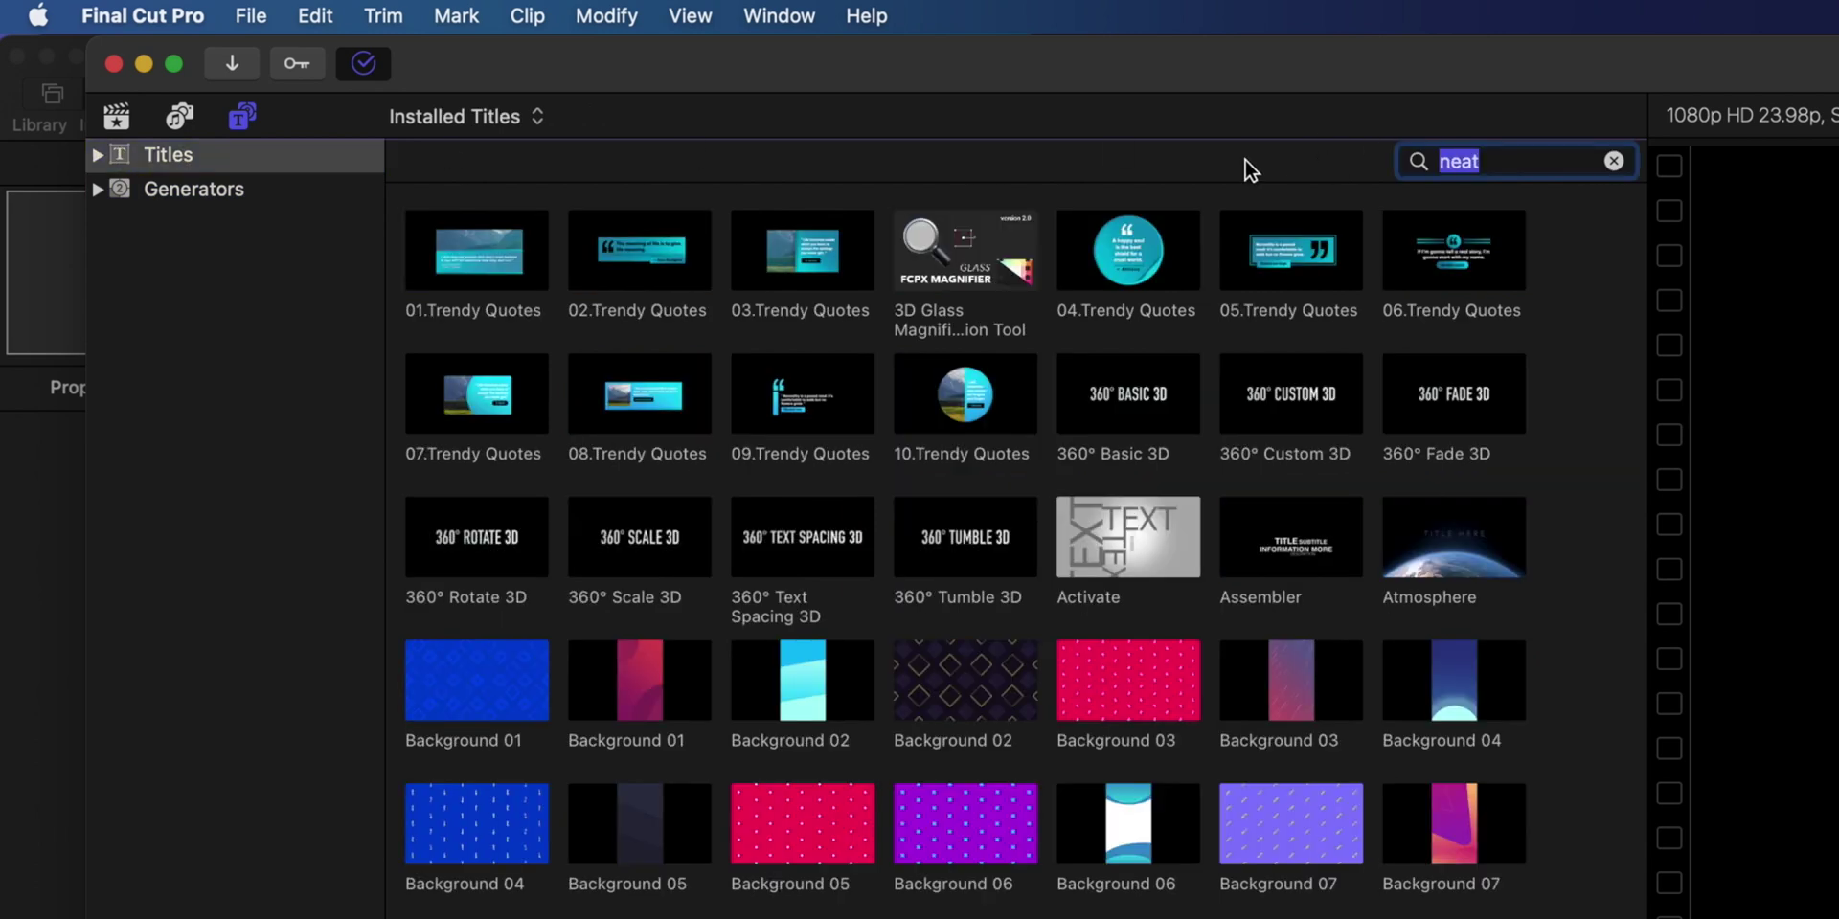
{"action": "type", "text": "cust"}
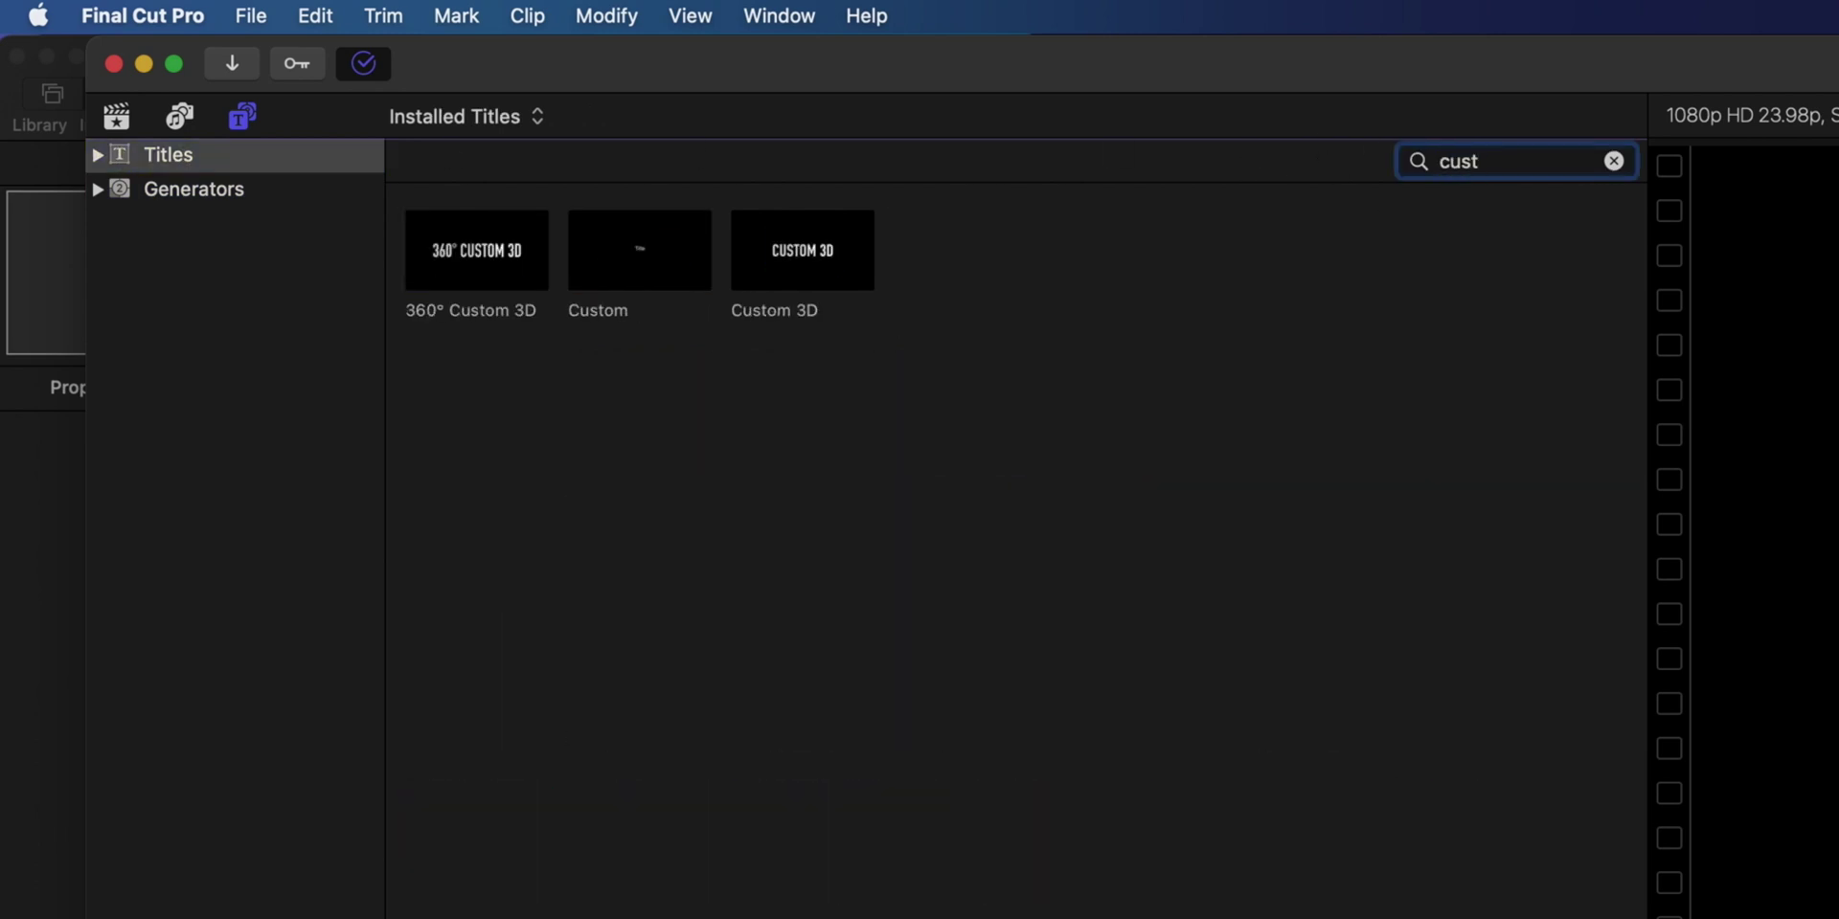
{"action": "left_click", "coordinate": [638, 266]}
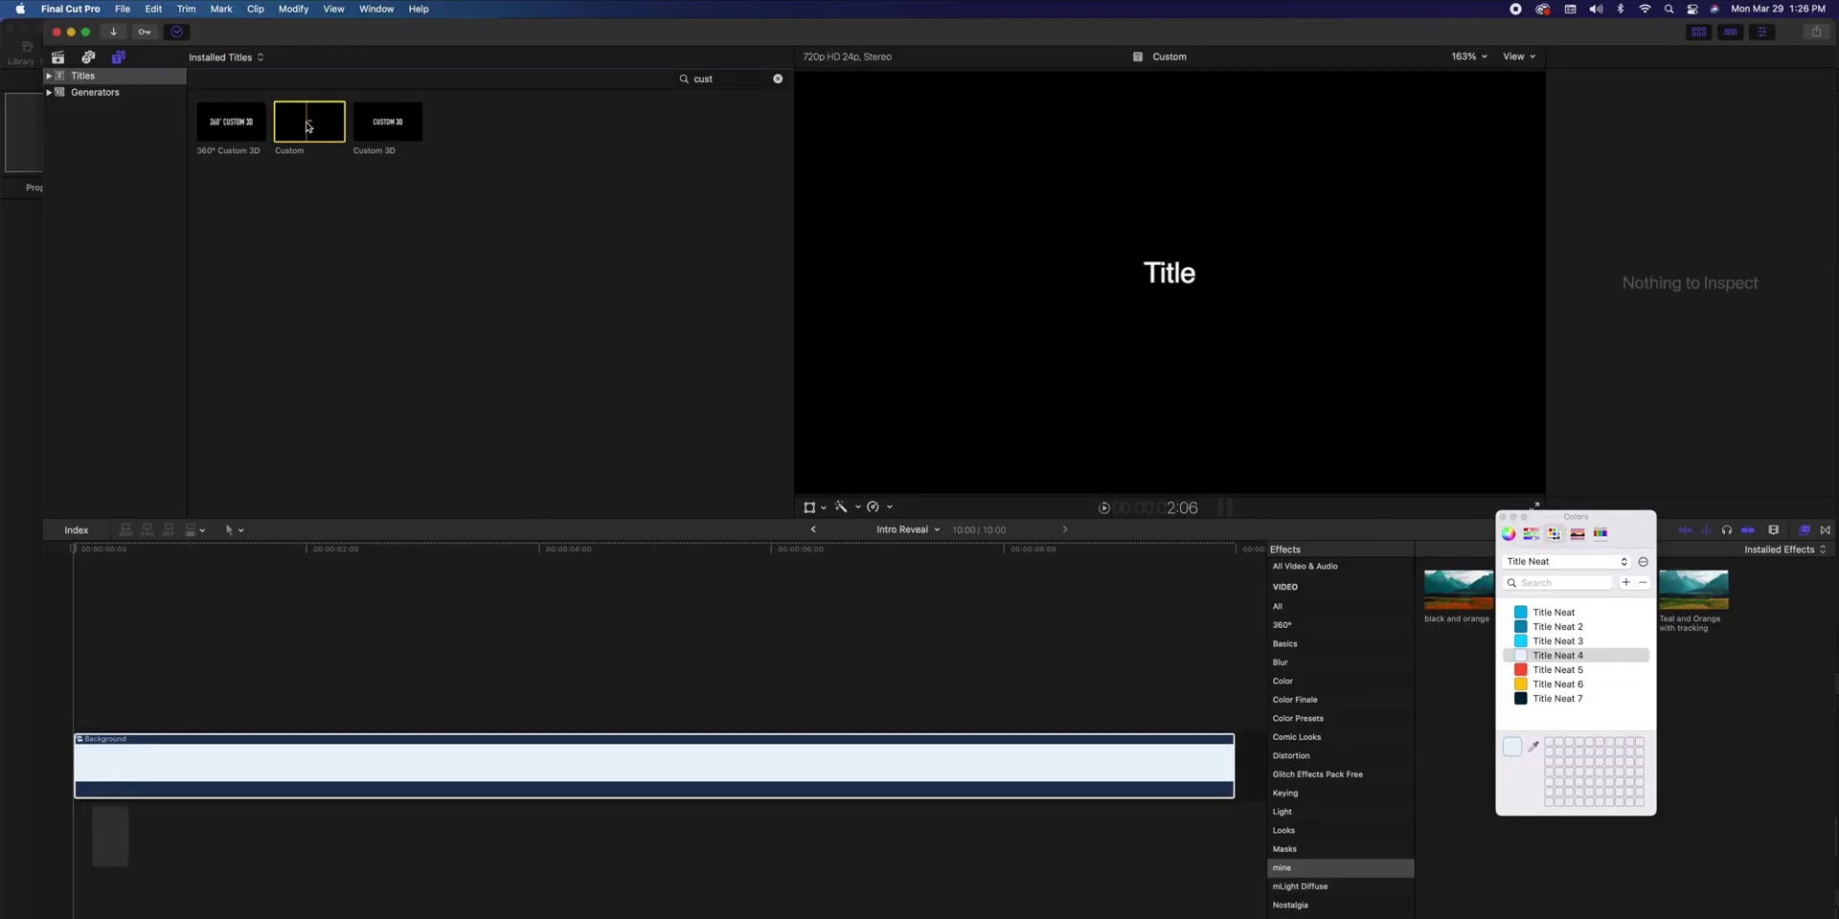
{"action": "left_click_drag", "start_coordinate": [632, 255], "coordinate": [108, 721]}
{"action": "scroll", "coordinate": [1668, 211], "scroll_direction": "up", "scroll_amount": 1}
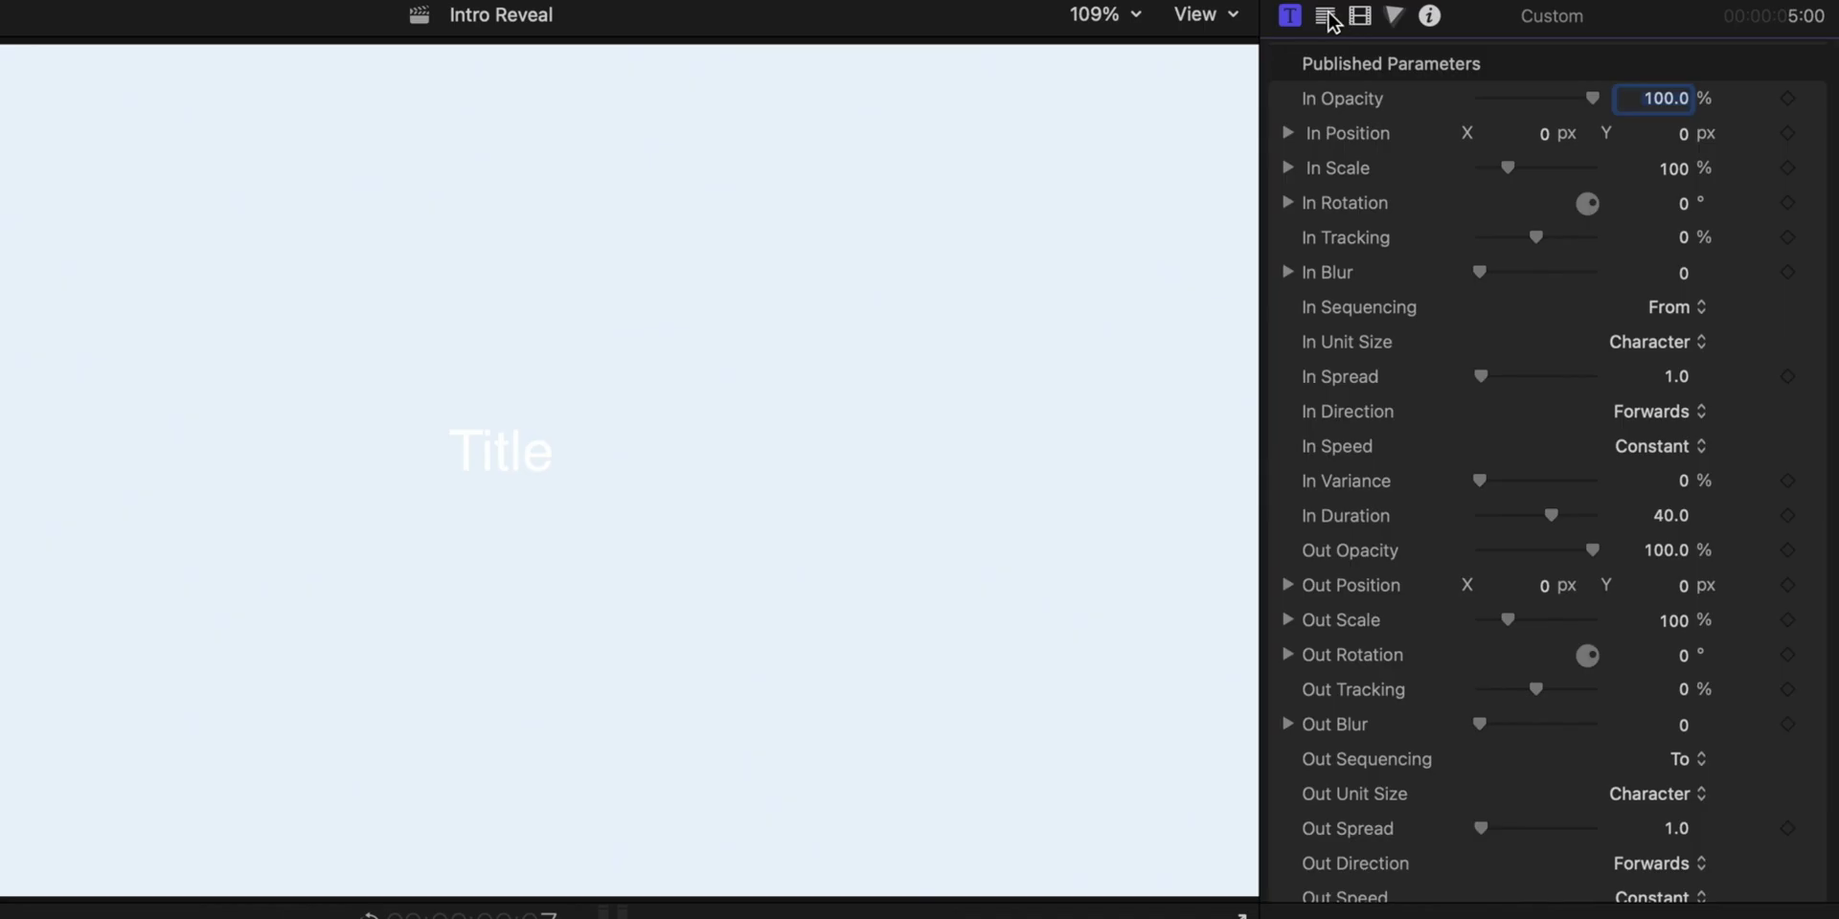
Set the Custom title's face color to the Title Neat 2 swatch and move the color palette out of the way
{"action": "left_click", "coordinate": [1328, 17]}
{"action": "scroll", "coordinate": [1710, 701], "scroll_direction": "down", "scroll_amount": 10}
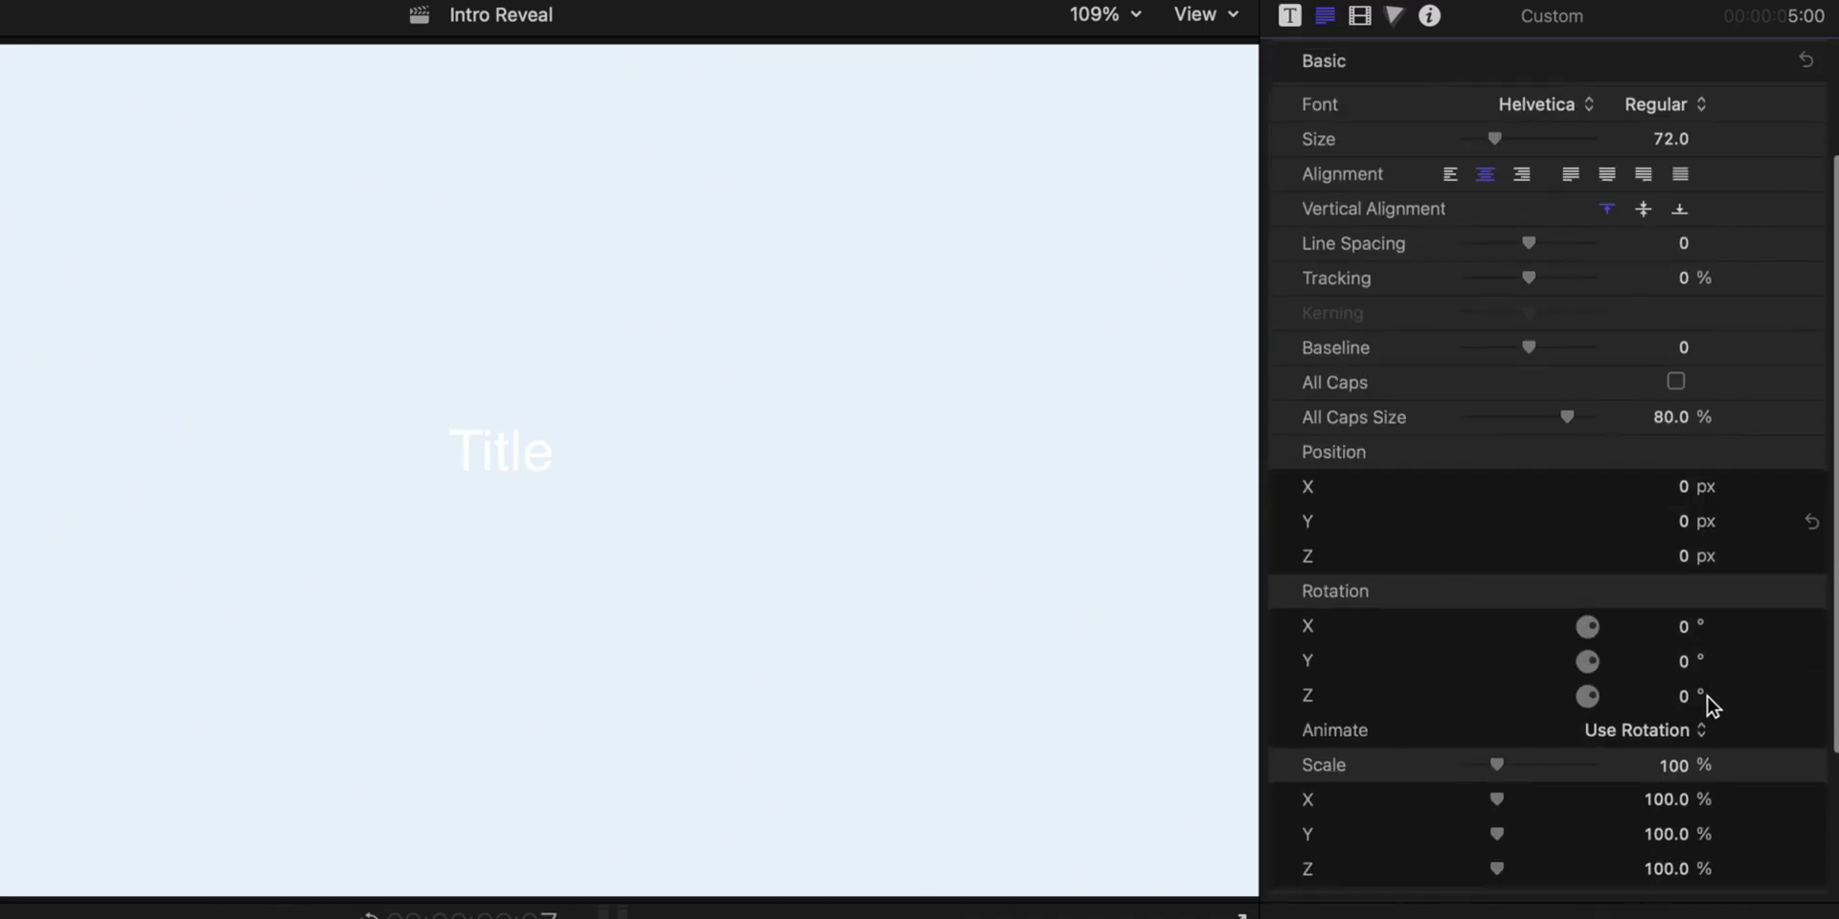
{"action": "left_click", "coordinate": [1764, 755]}
{"action": "left_click", "coordinate": [1685, 823]}
{"action": "left_click", "coordinate": [1218, 918]}
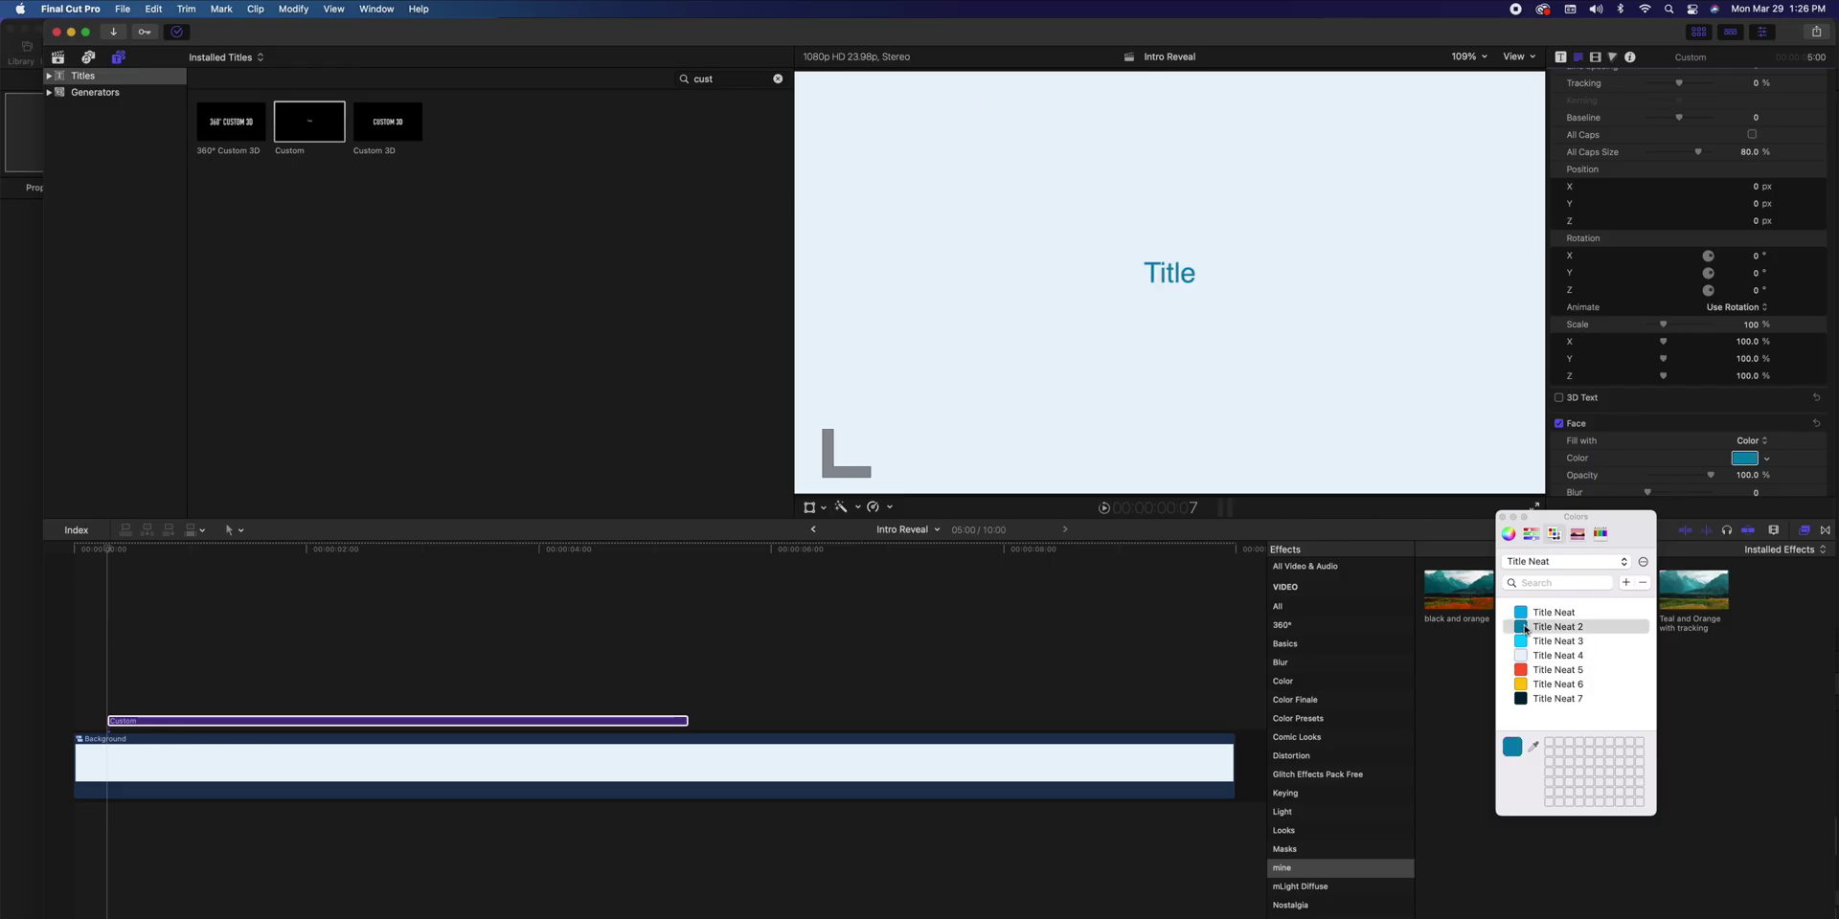
{"action": "left_click_drag", "start_coordinate": [1496, 619], "coordinate": [1605, 724]}
Set the Custom title's In Position X to 10 px and its In Tracking to 10%
{"action": "left_click", "coordinate": [1560, 56]}
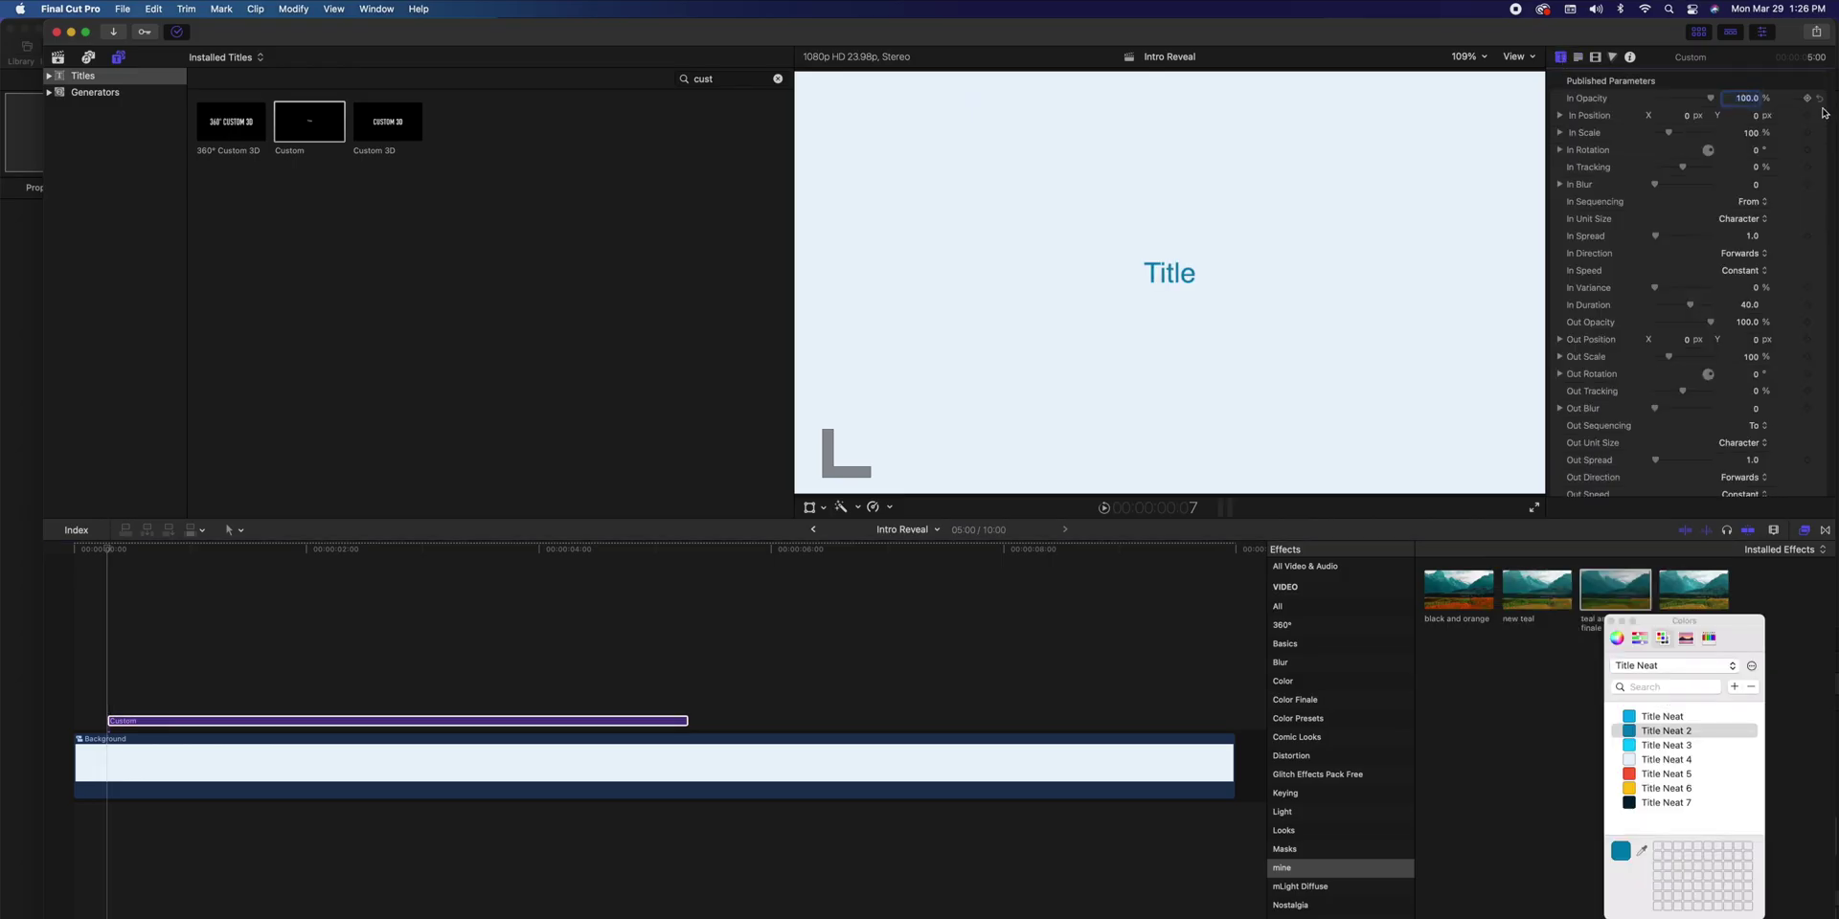
{"action": "left_click", "coordinate": [676, 720]}
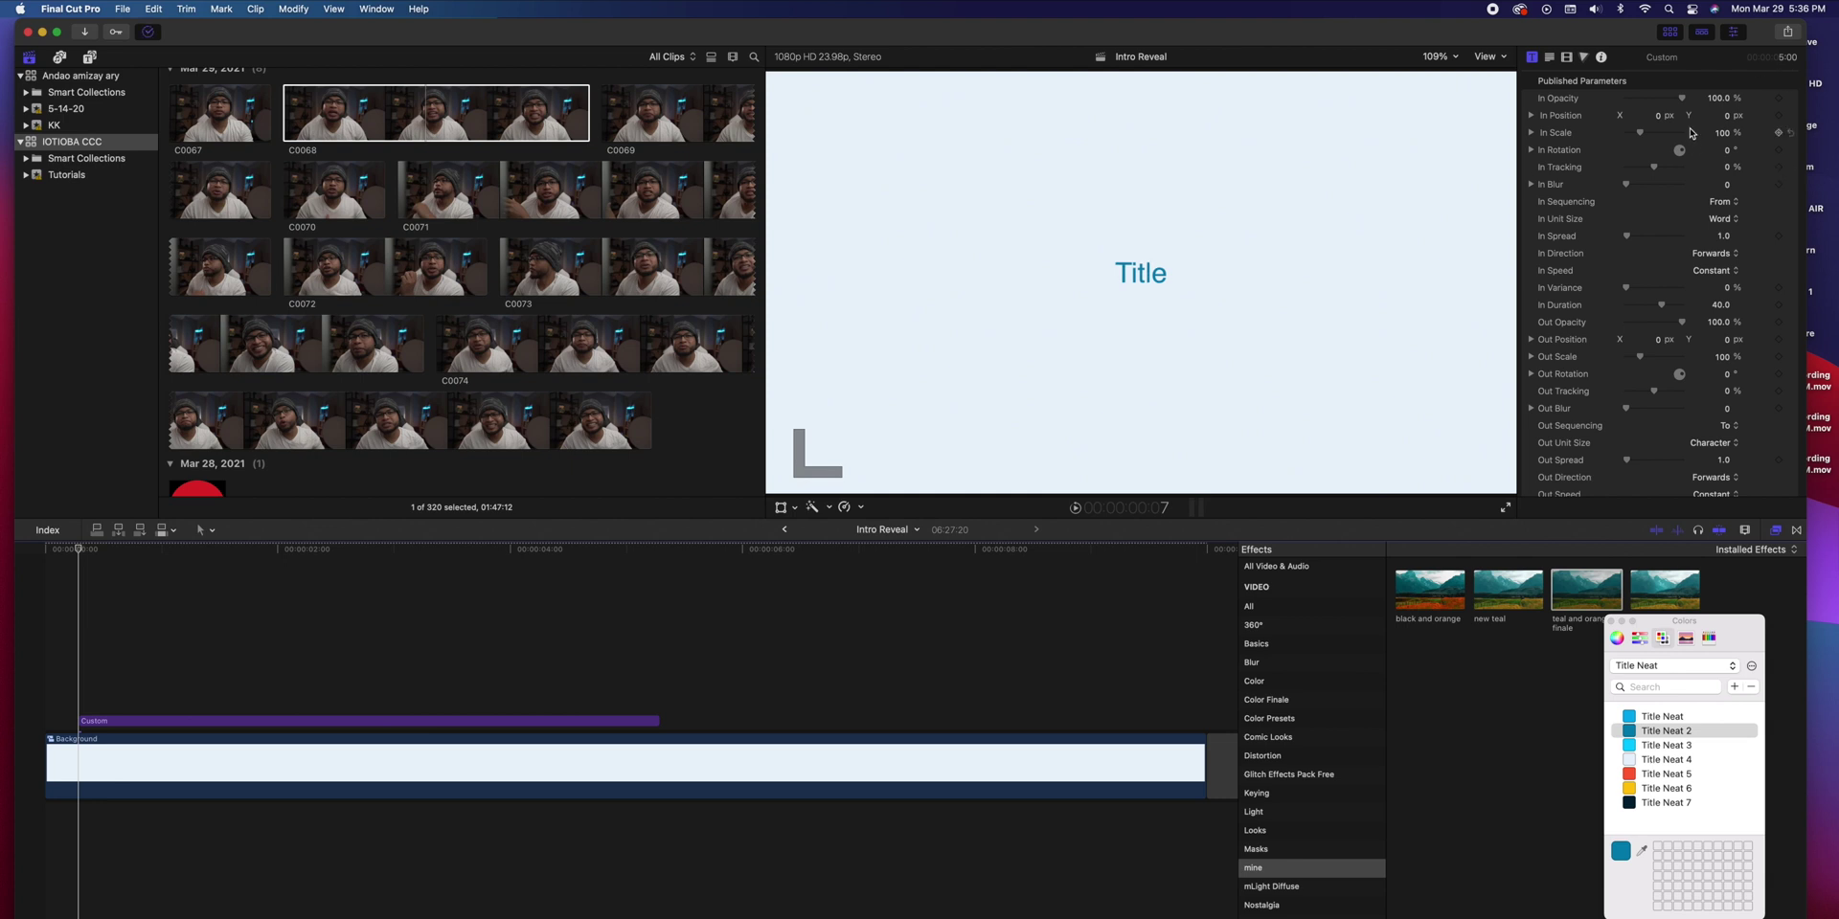
{"action": "left_click_drag", "start_coordinate": [92, 548], "coordinate": [124, 552]}
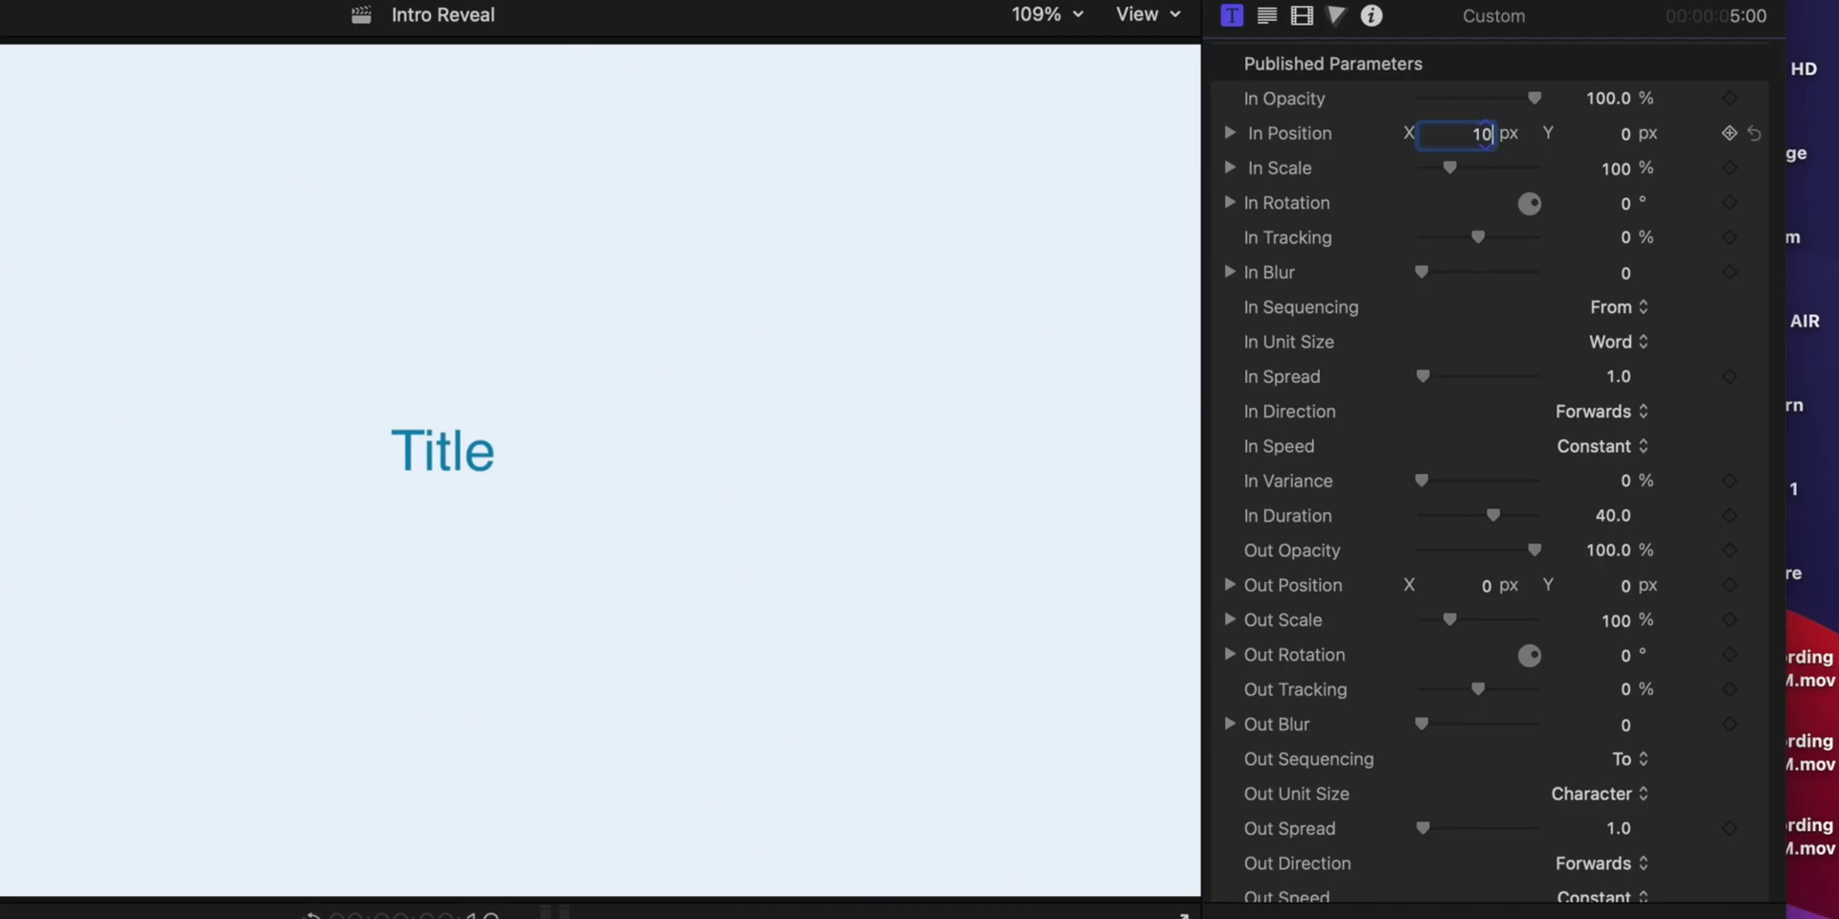
{"action": "key", "text": "Return"}
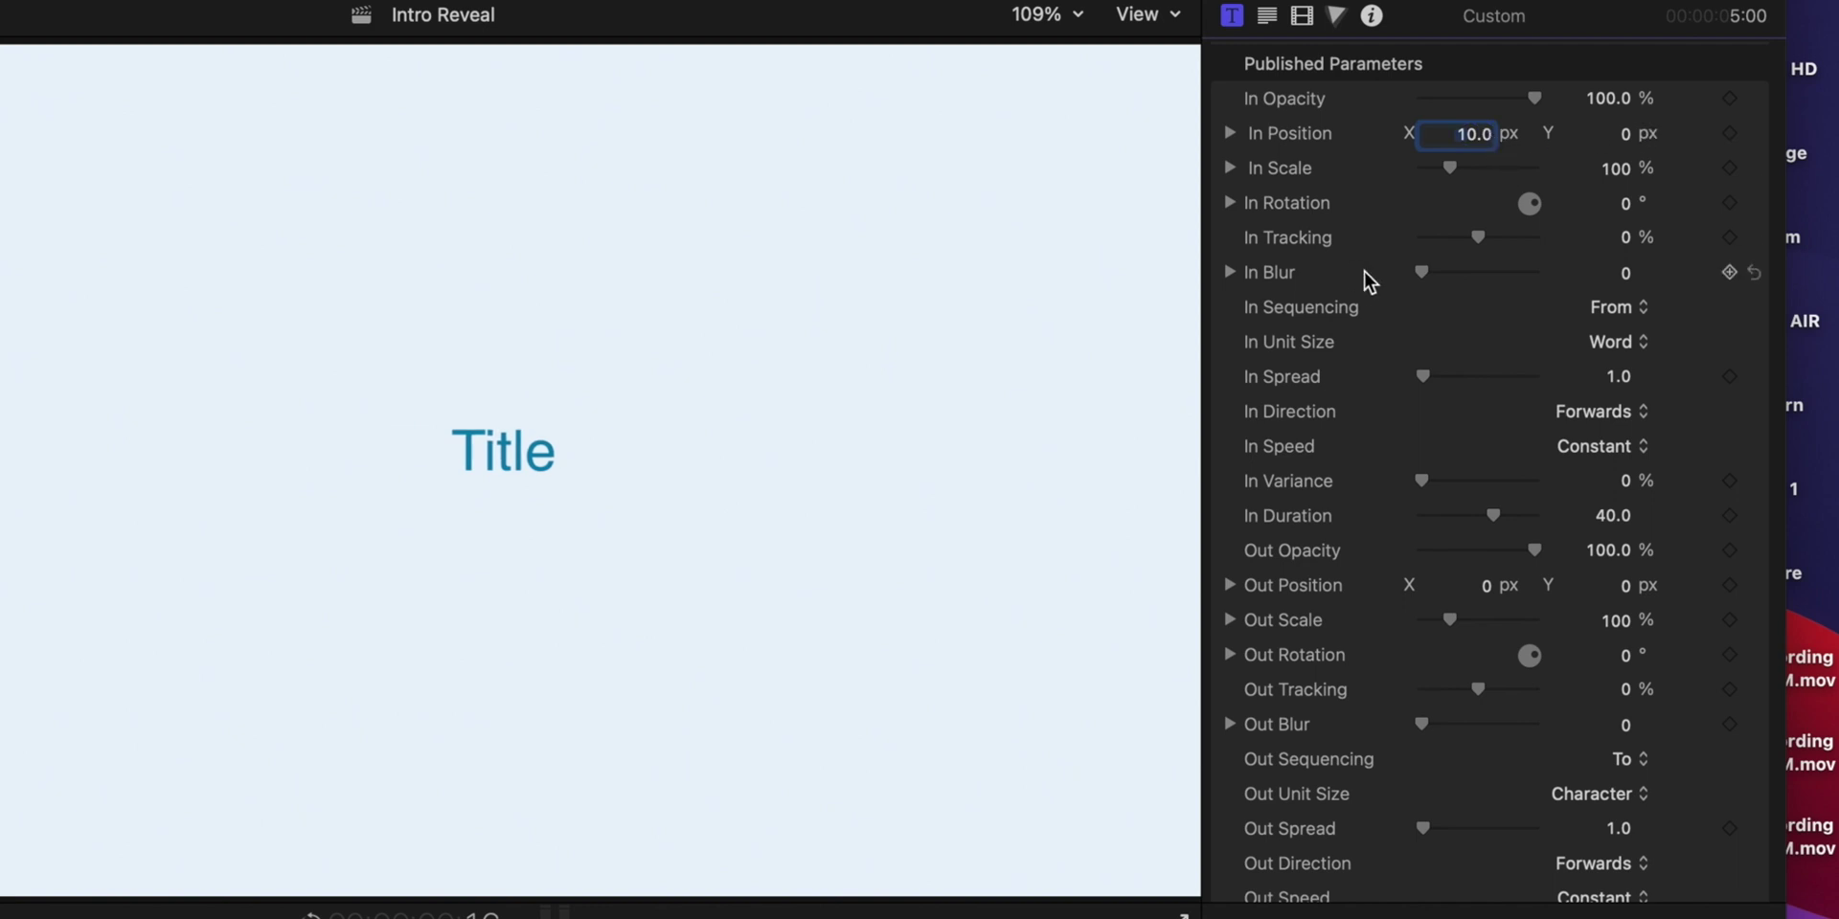
{"action": "key", "text": "Return"}
{"action": "left_click", "coordinate": [1626, 241]}
{"action": "type", "text": "1"}
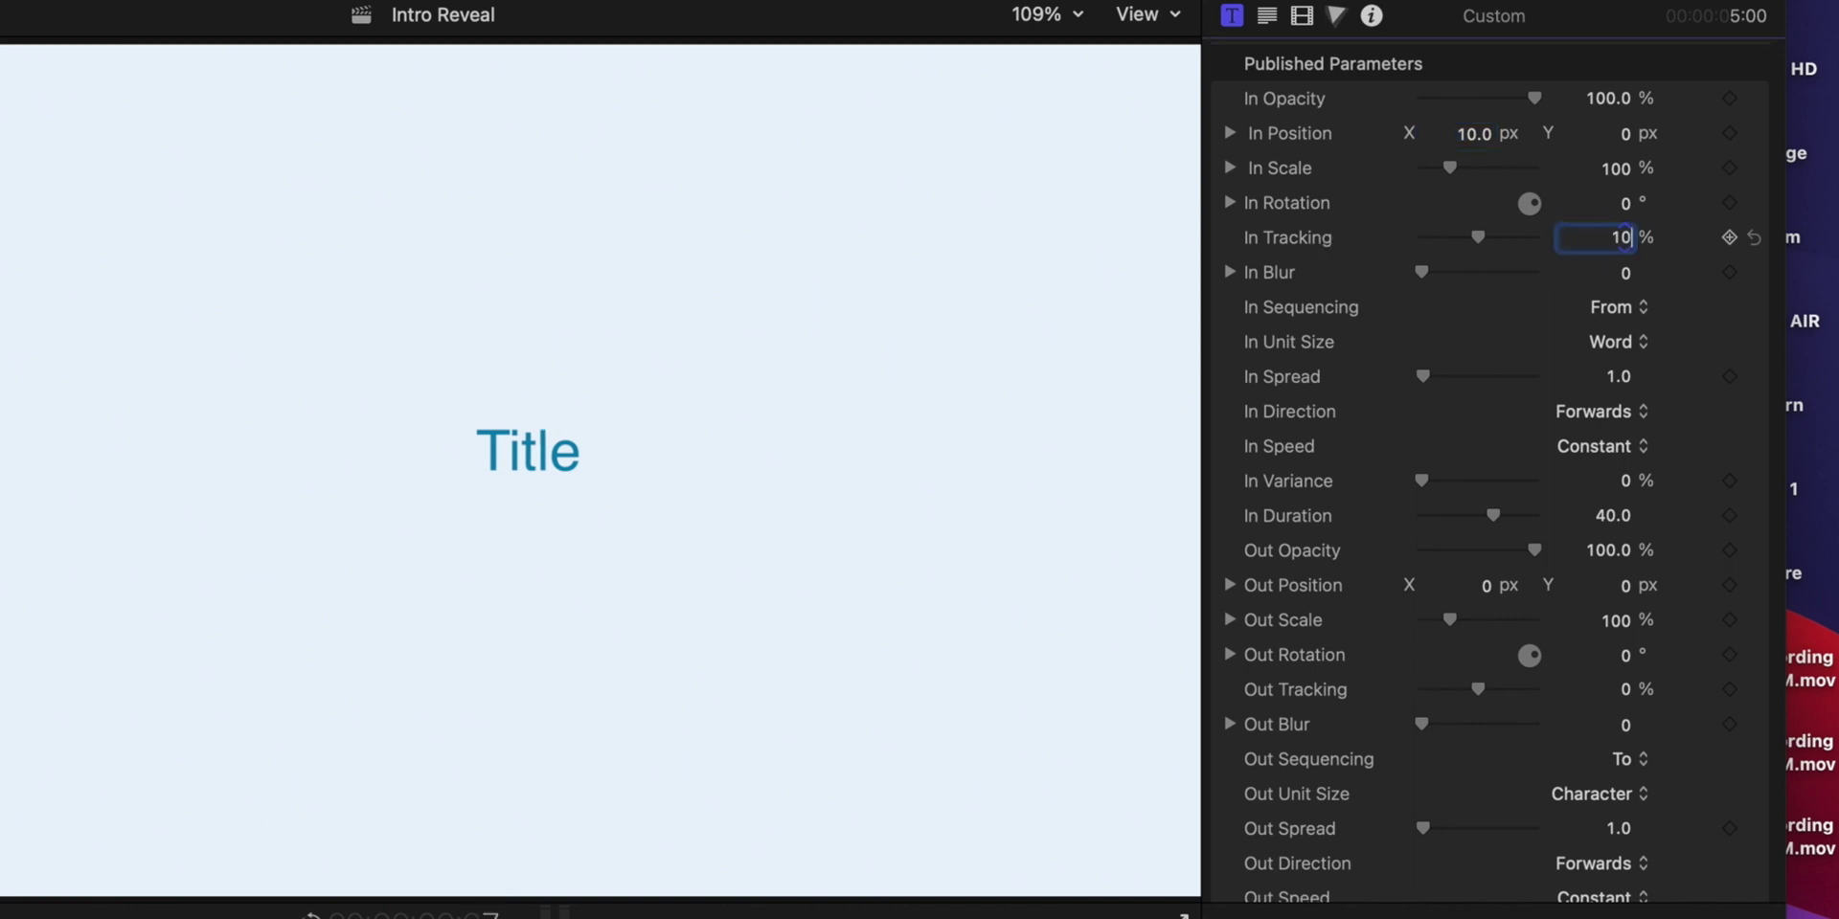
{"action": "type", "text": "0"}
{"action": "key", "text": "Return"}
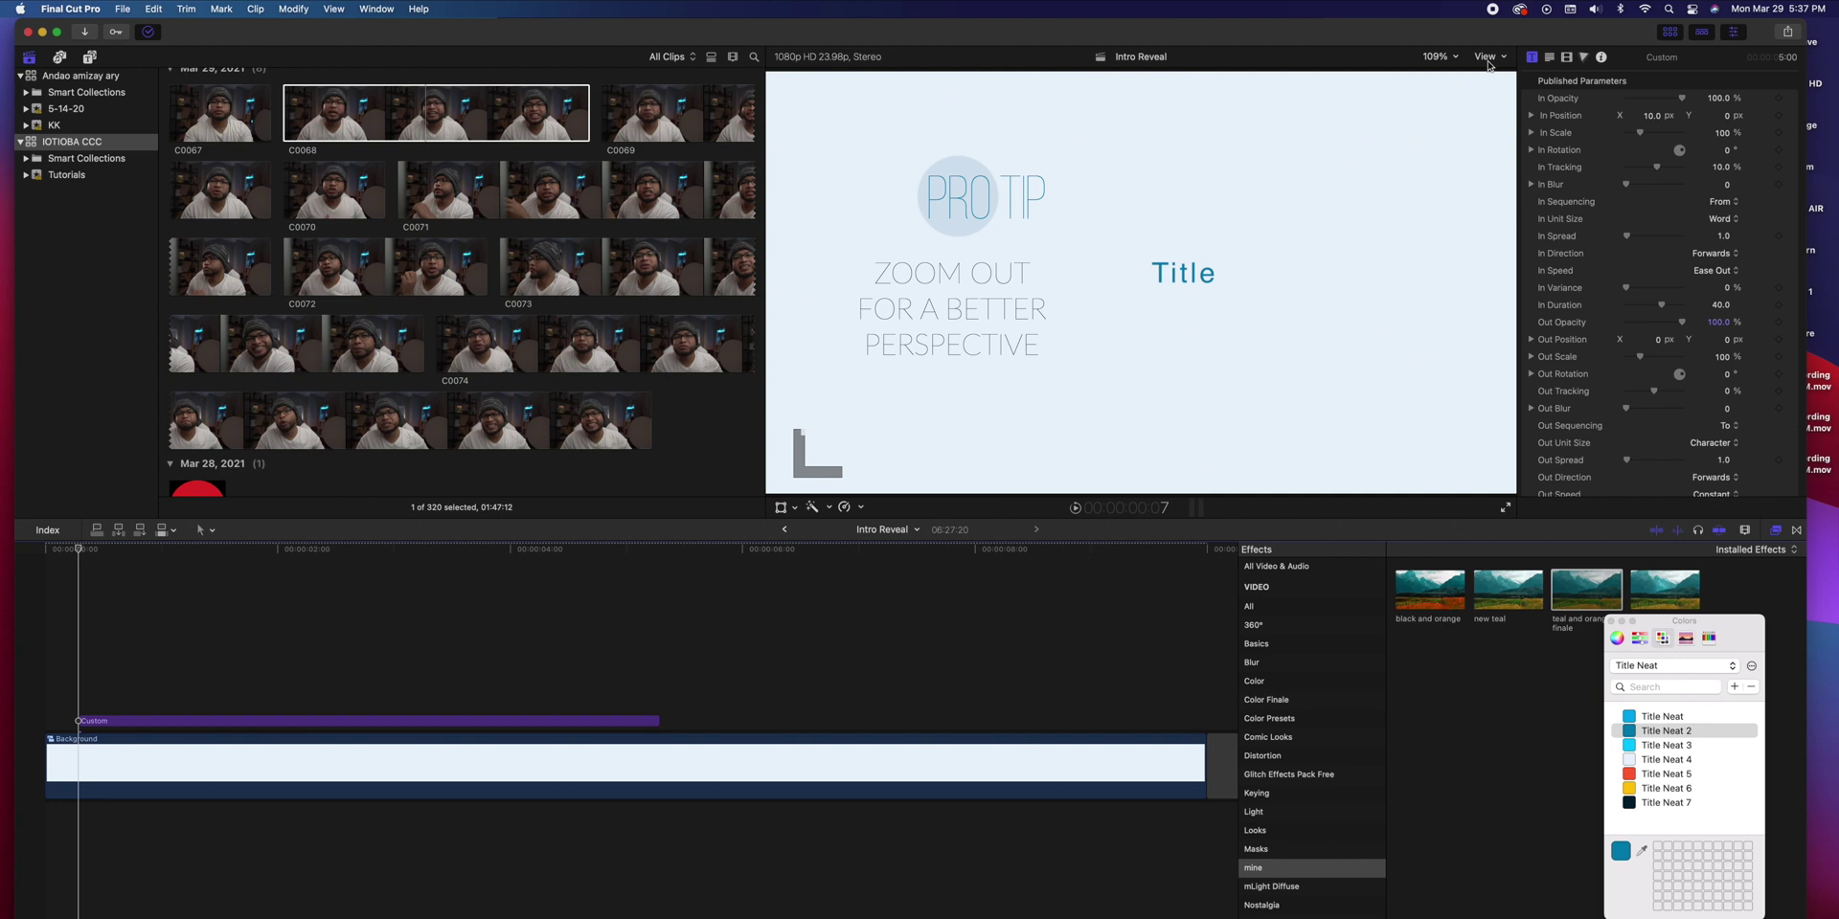
Set the viewer zoom to 50% and show the horizon overlay
{"action": "left_click", "coordinate": [1445, 59]}
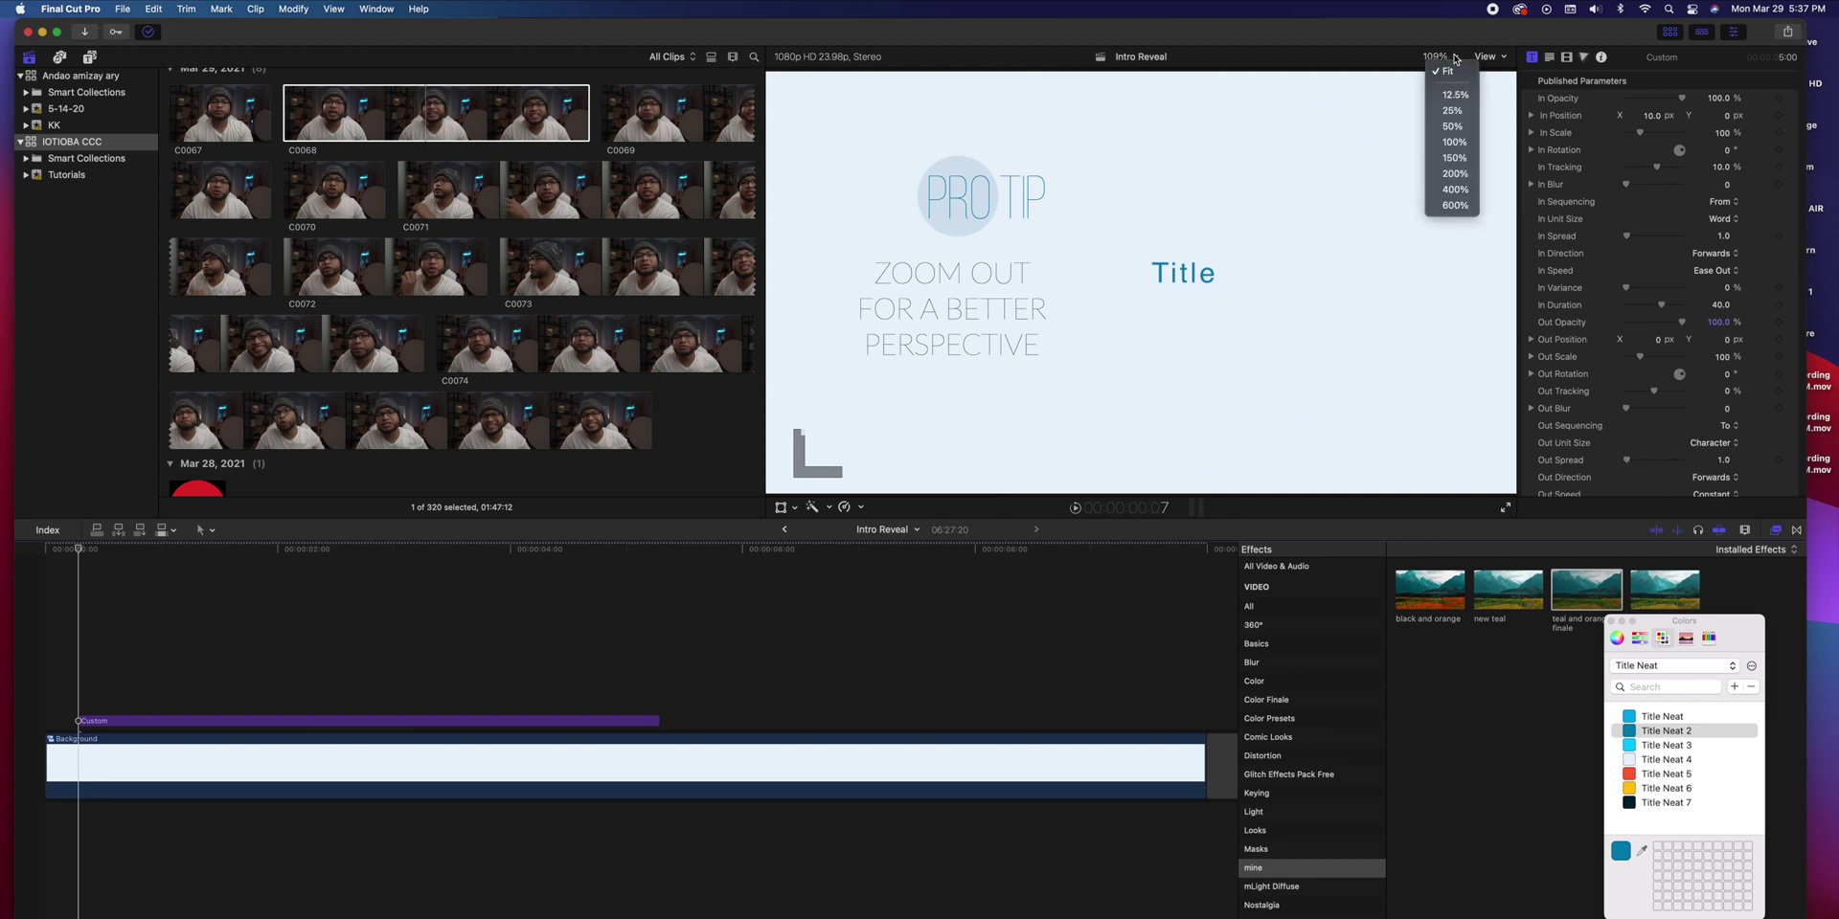
{"action": "left_click", "coordinate": [1452, 127]}
{"action": "left_click", "coordinate": [1487, 57]}
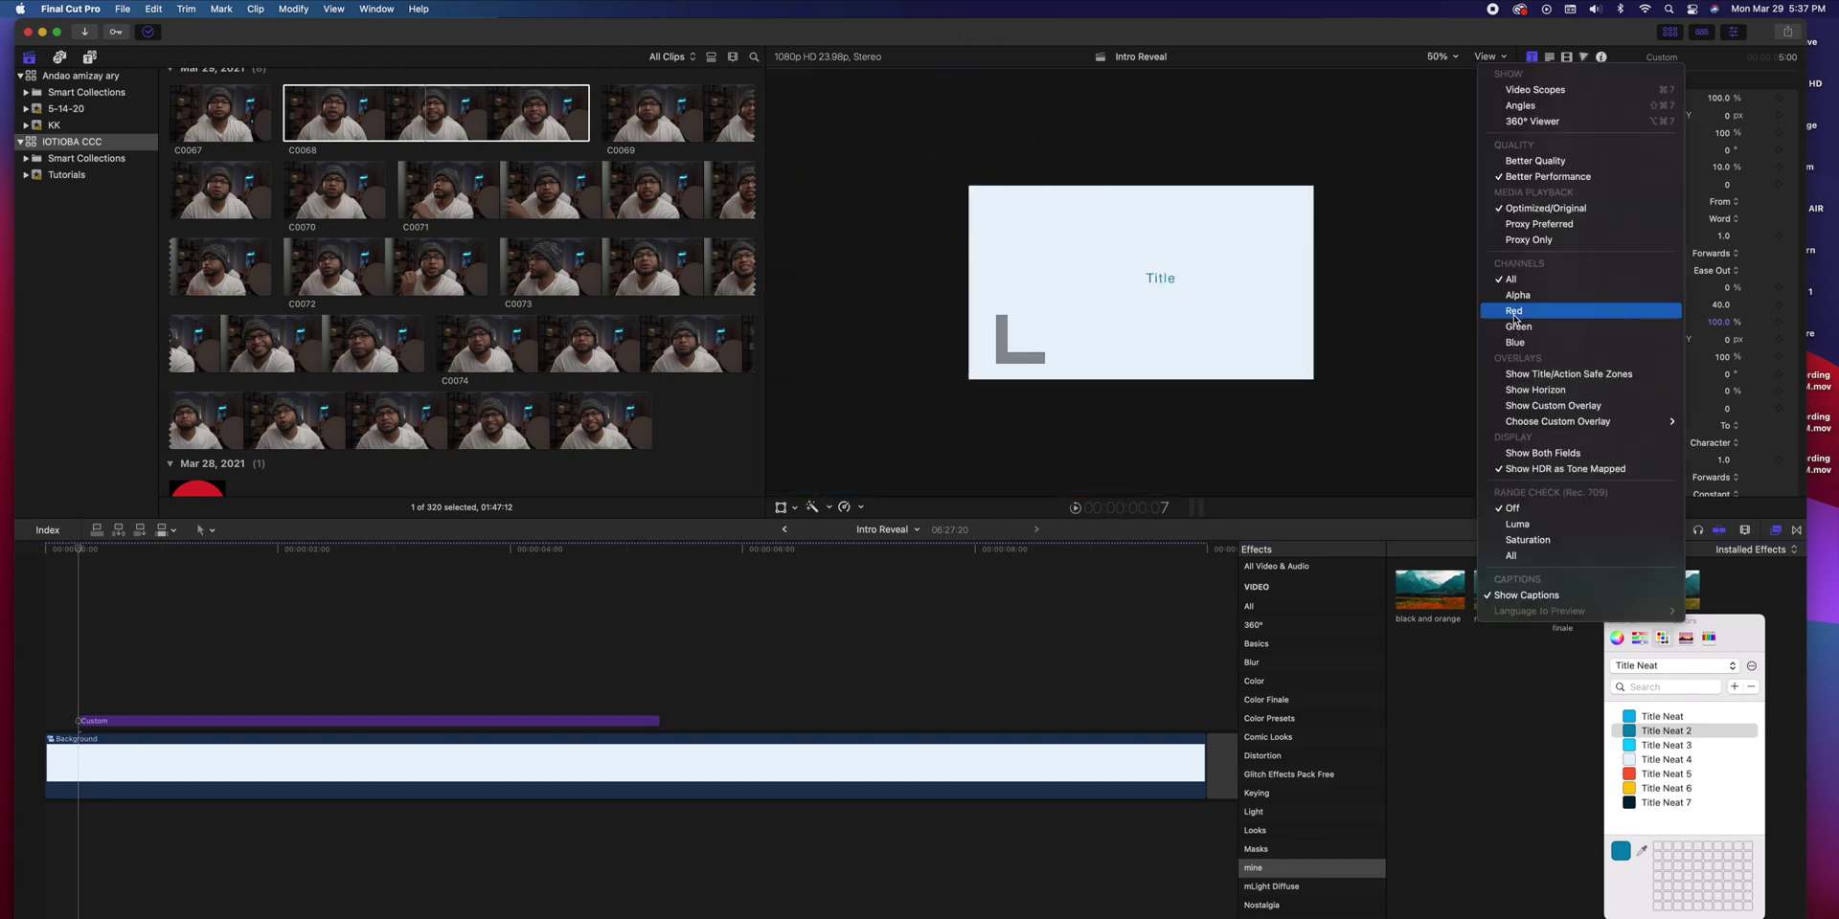
{"action": "left_click", "coordinate": [1539, 392]}
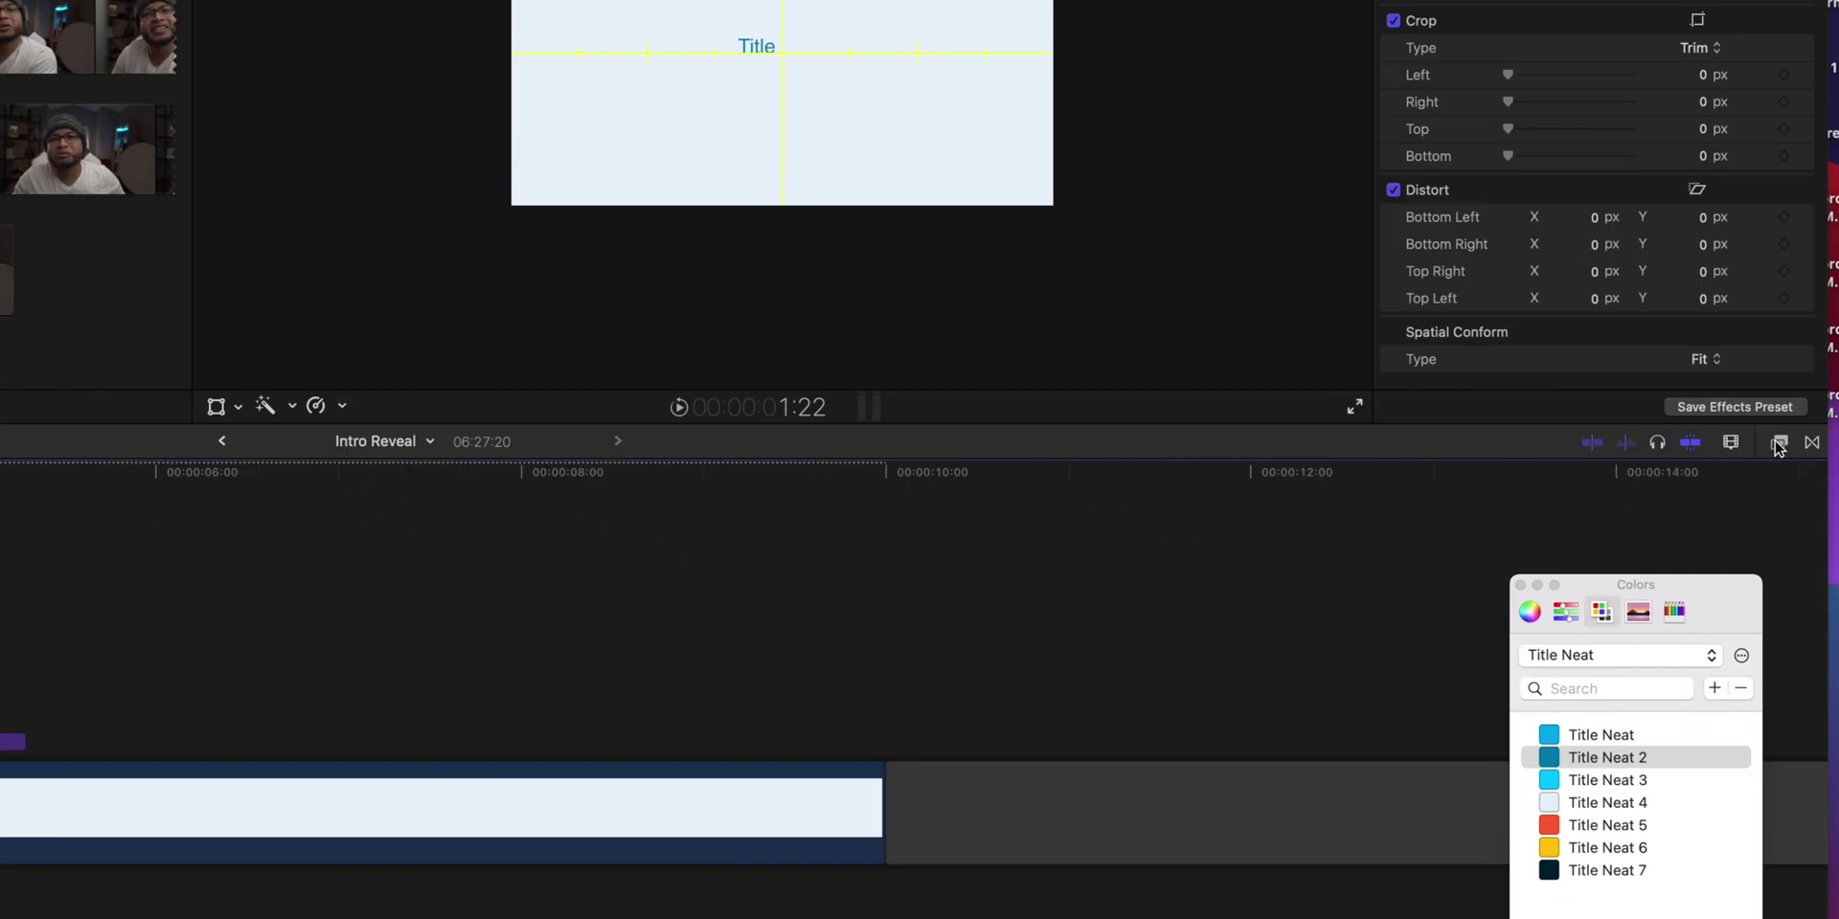
Apply the Draw Mask effect to the Custom title clip on the timeline
{"action": "left_click", "coordinate": [1775, 531]}
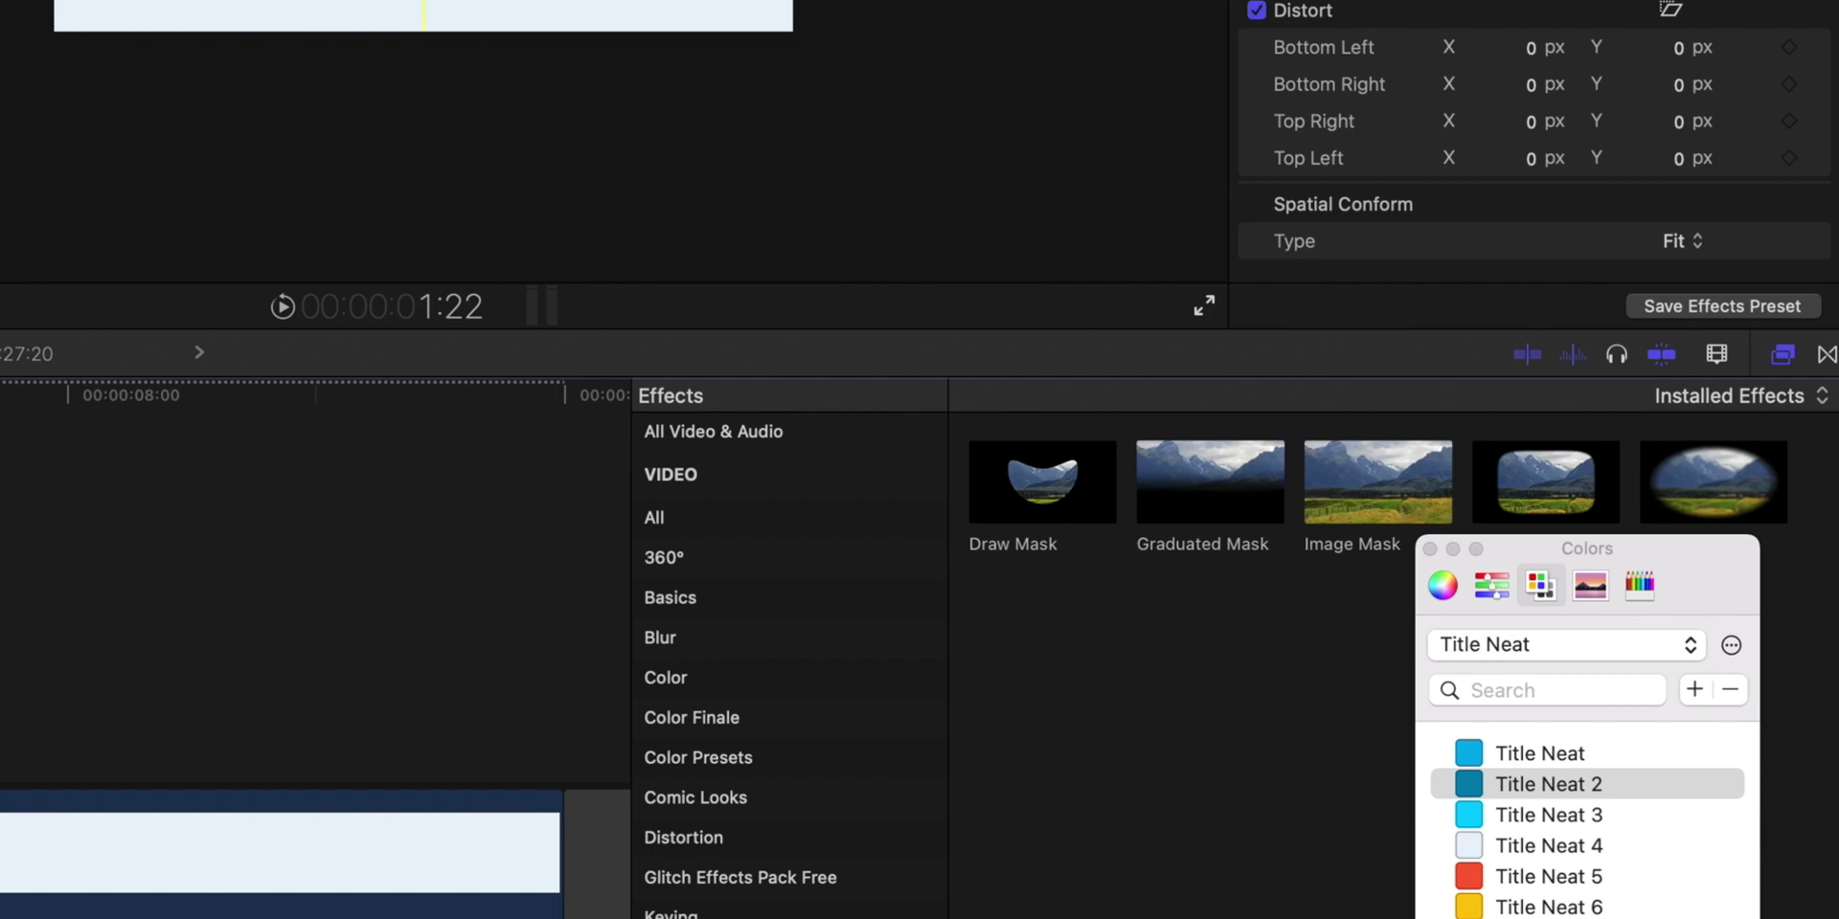
{"action": "mouse_move", "coordinate": [1042, 476]}
{"action": "left_mouse_down"}
{"action": "mouse_move", "coordinate": [1059, 497]}
{"action": "mouse_move", "coordinate": [0, 784]}
{"action": "mouse_move", "coordinate": [0, 768]}
{"action": "left_mouse_up"}
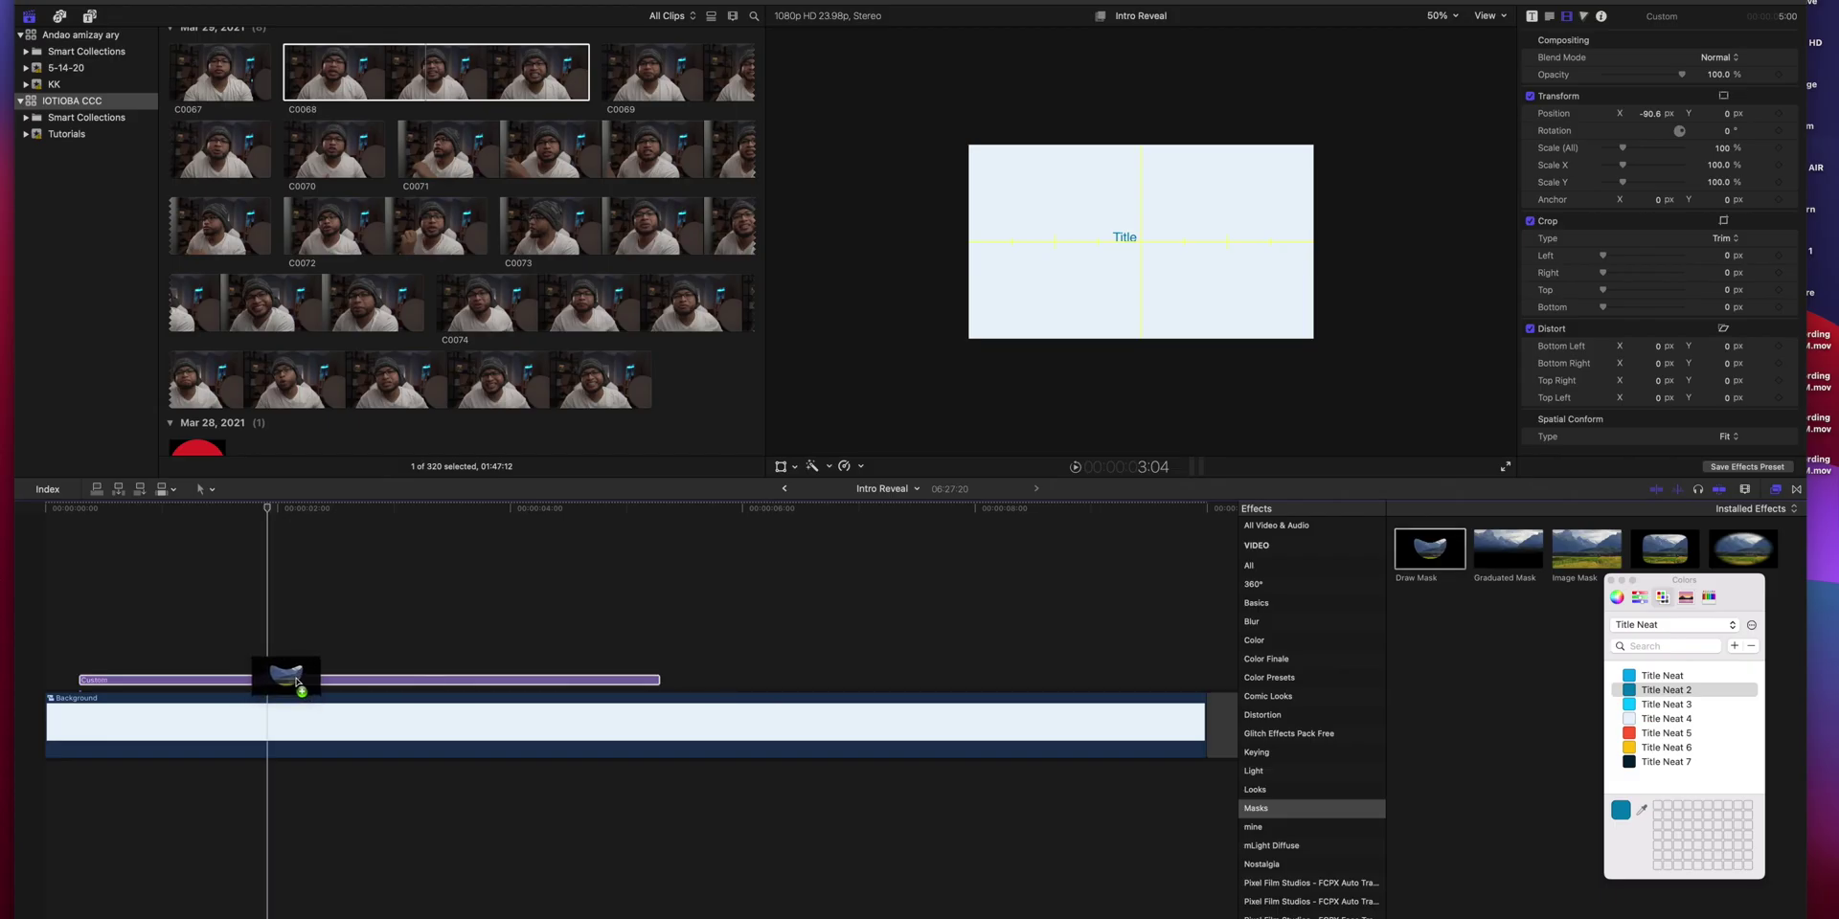
{"action": "left_click_drag", "start_coordinate": [296, 682], "coordinate": [303, 684]}
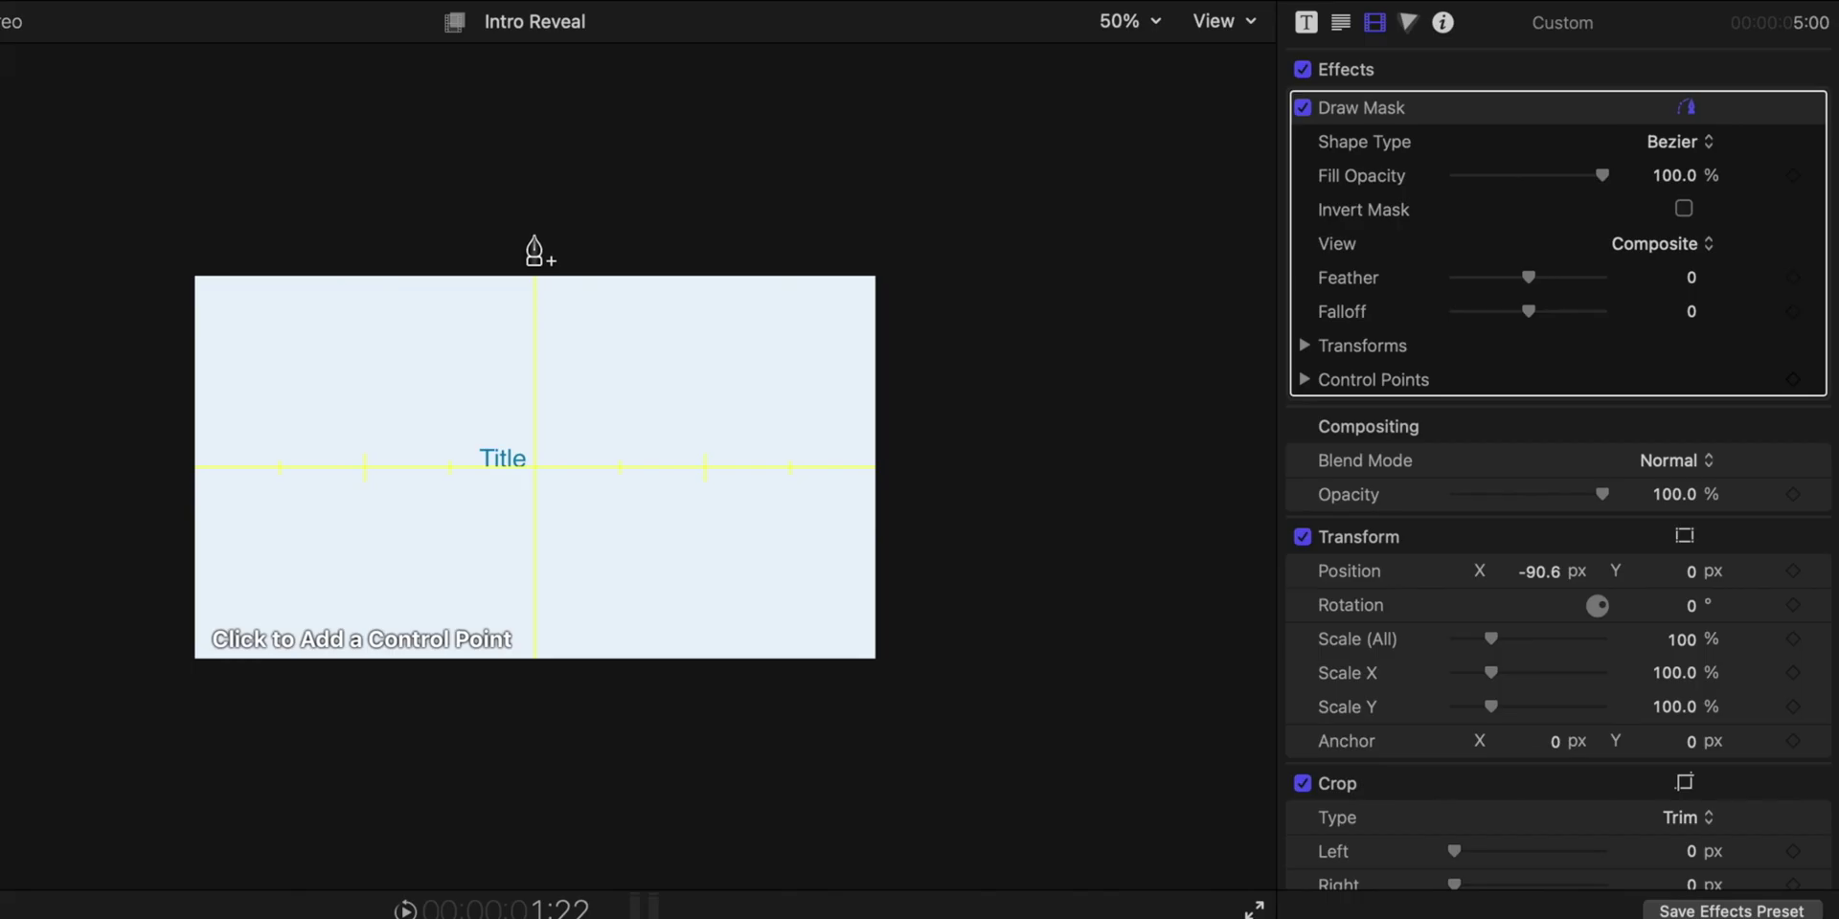
Draw a closed four-point mask around the half of the frame right of the center line and play from the beginning
{"action": "left_click", "coordinate": [1140, 124]}
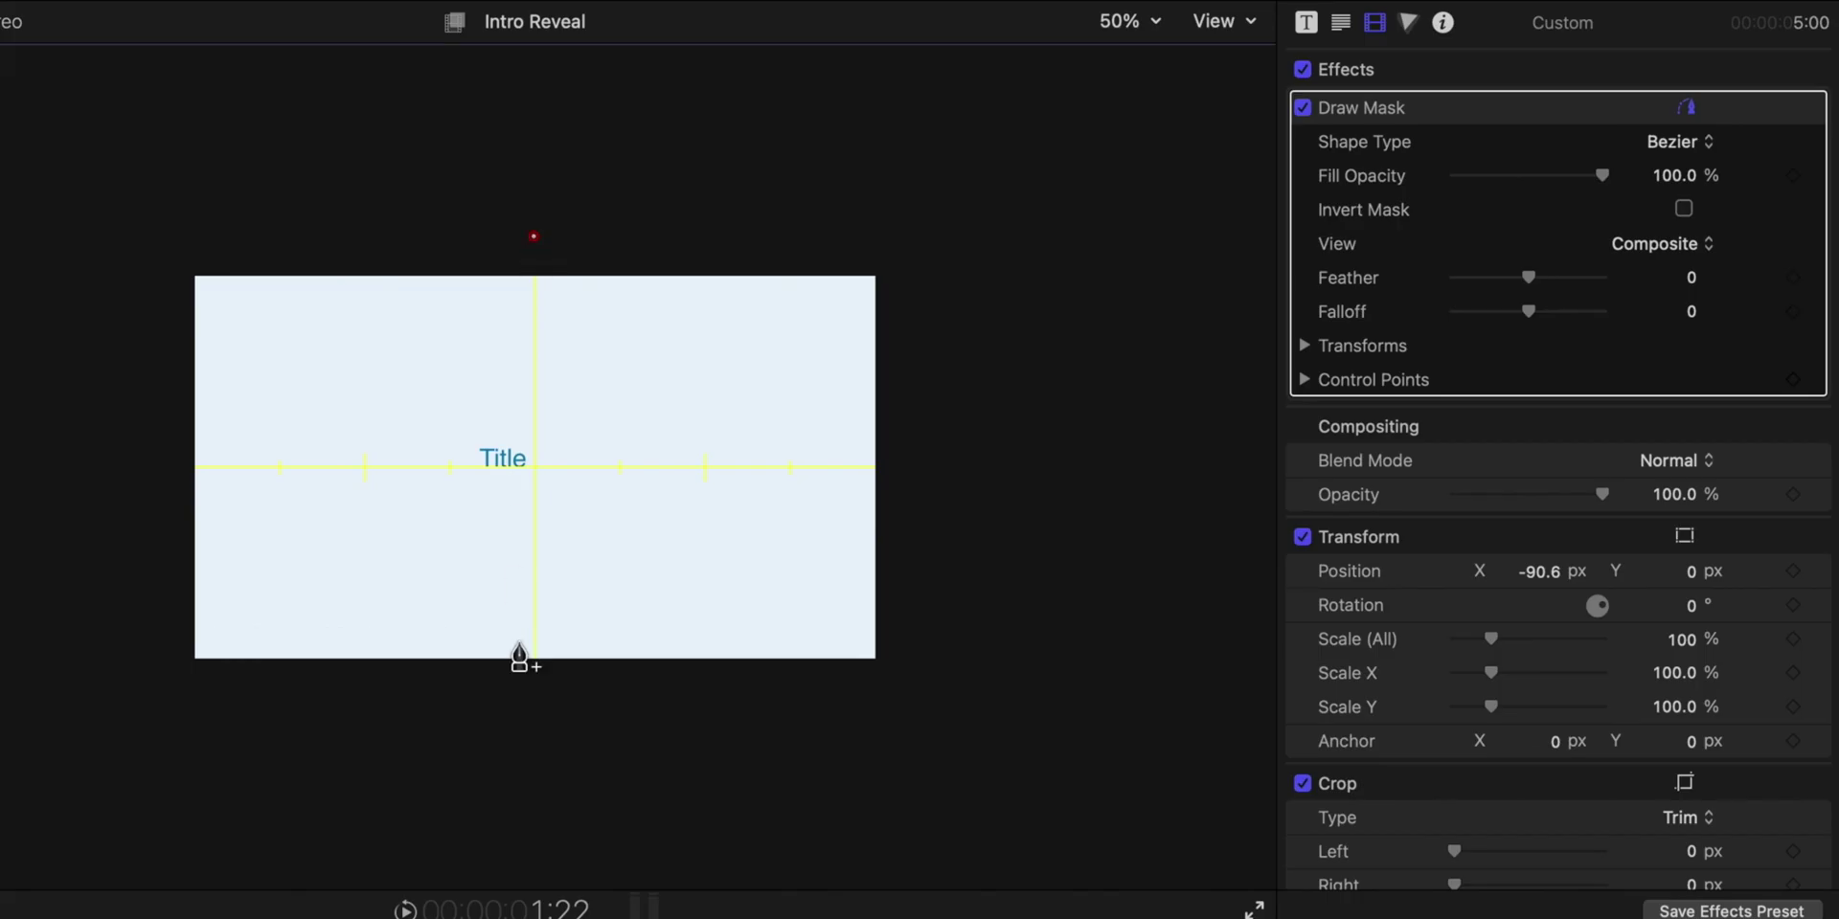
{"action": "left_click", "coordinate": [534, 689]}
{"action": "left_click", "coordinate": [961, 688]}
{"action": "left_click", "coordinate": [906, 206]}
{"action": "left_click", "coordinate": [533, 235]}
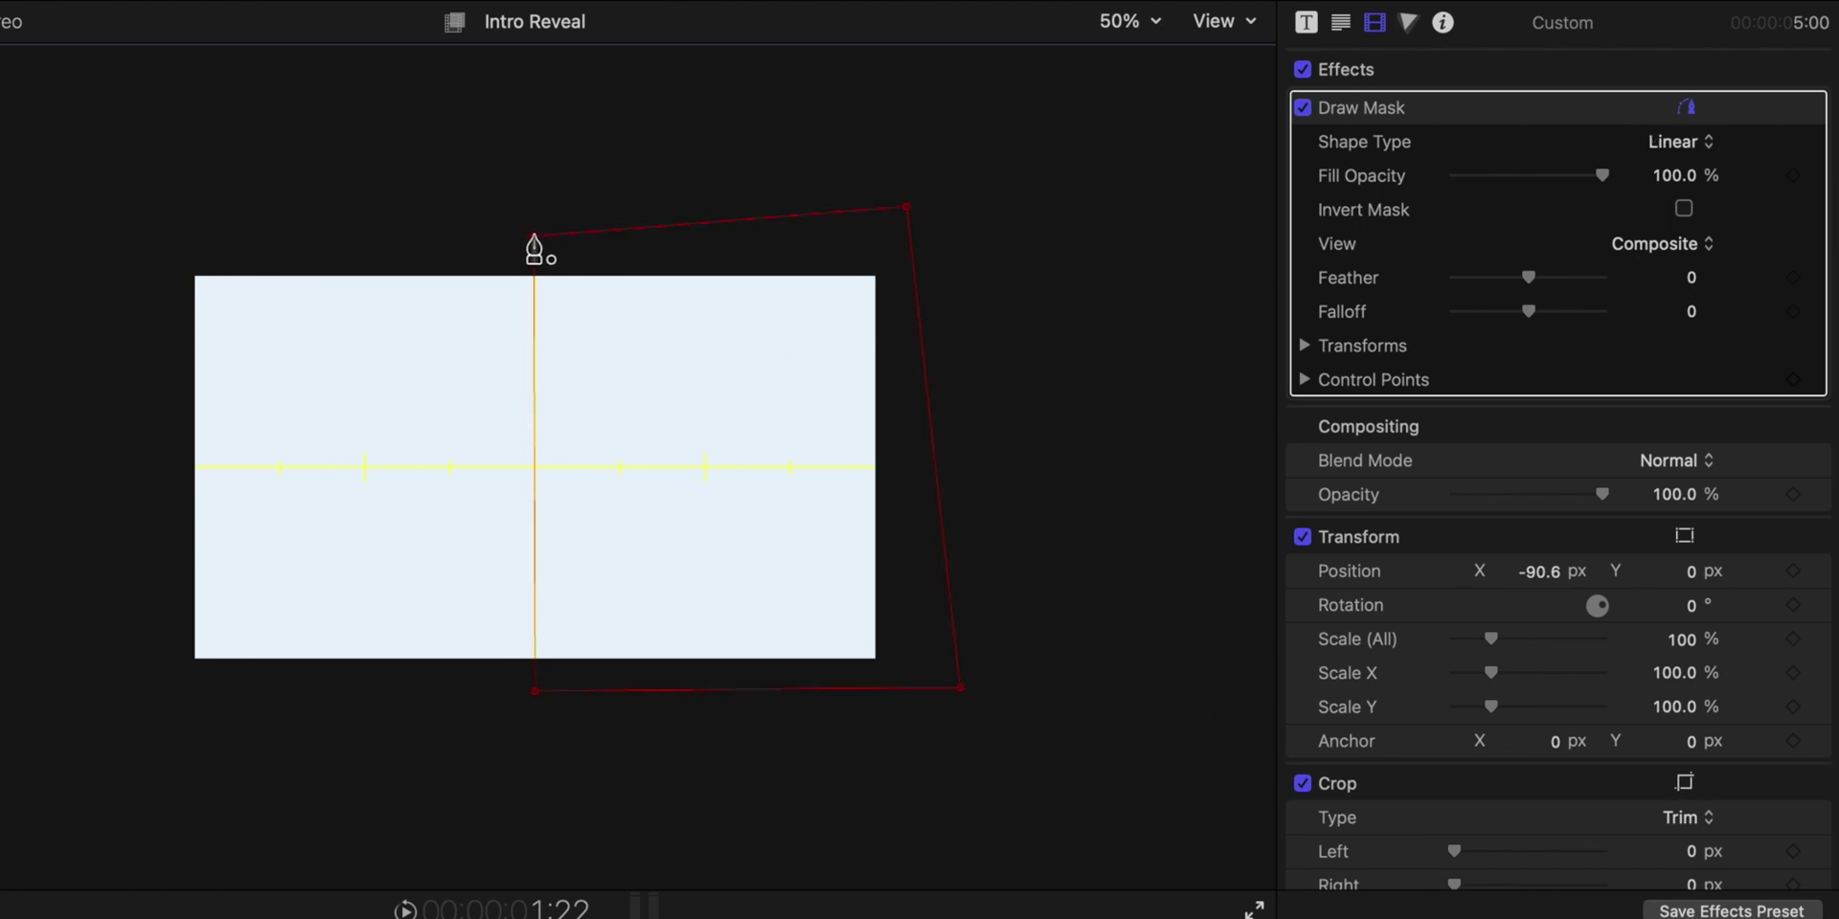
{"action": "key", "text": "Home"}
{"action": "key", "text": "space"}
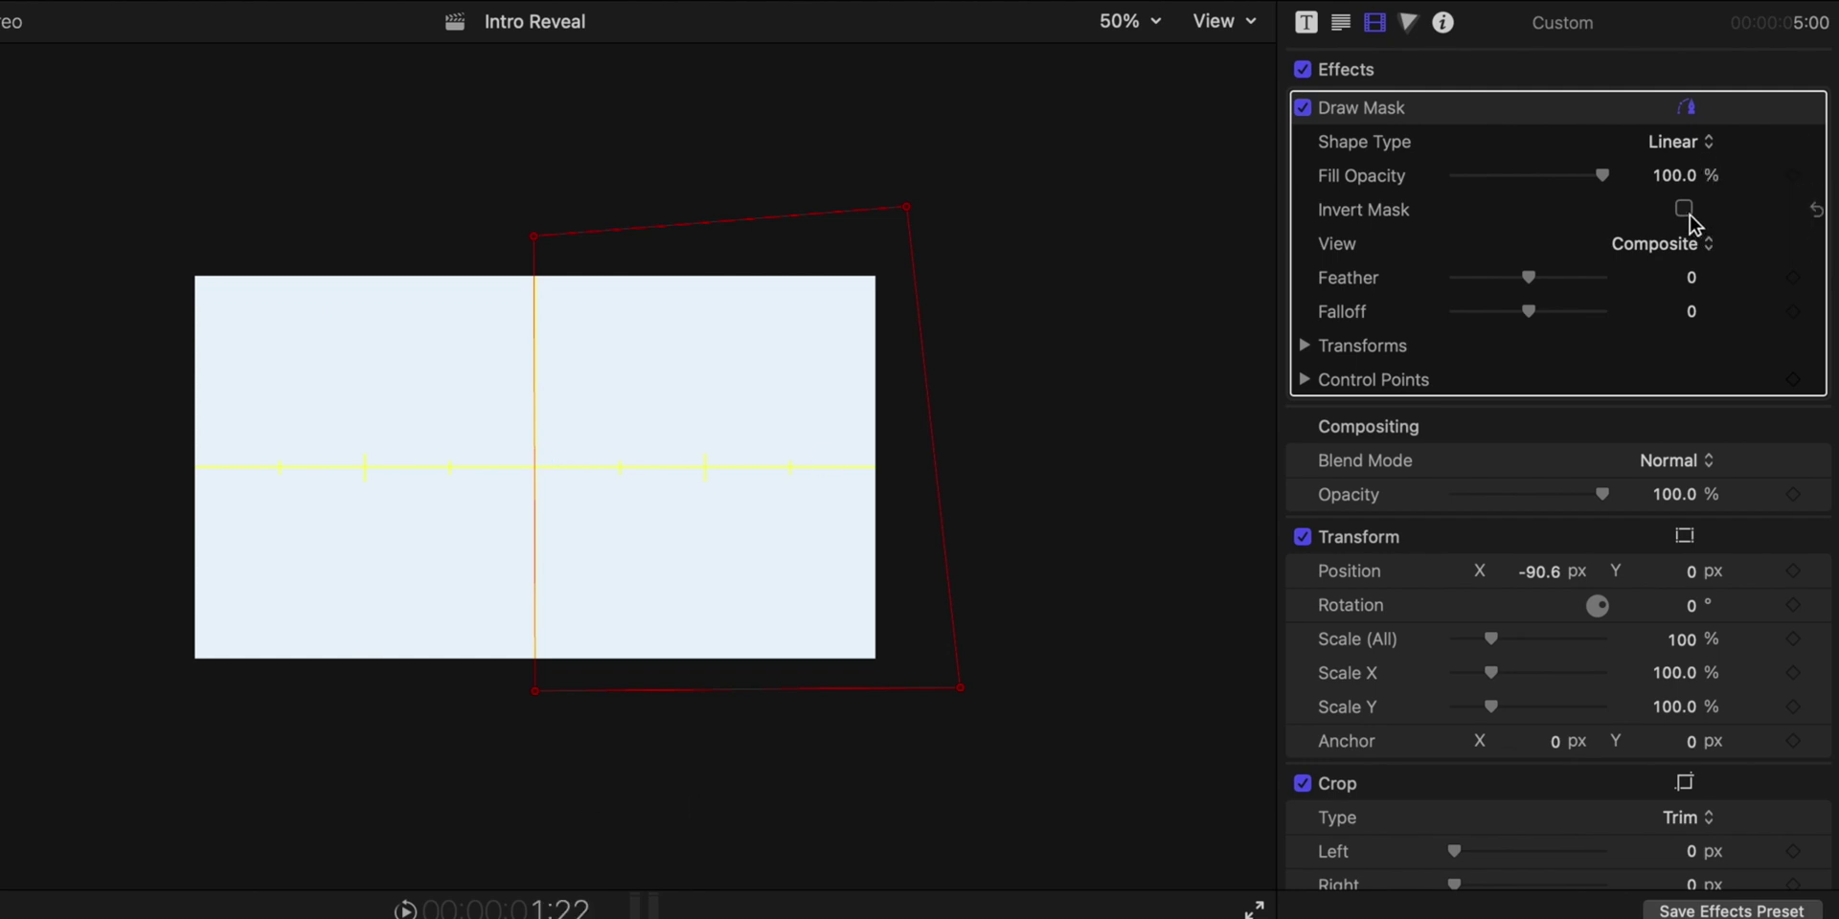
Invert the title's Draw Mask and play the reveal from the beginning
{"action": "left_click", "coordinate": [1684, 209]}
{"action": "key", "text": "Home"}
{"action": "key", "text": "space"}
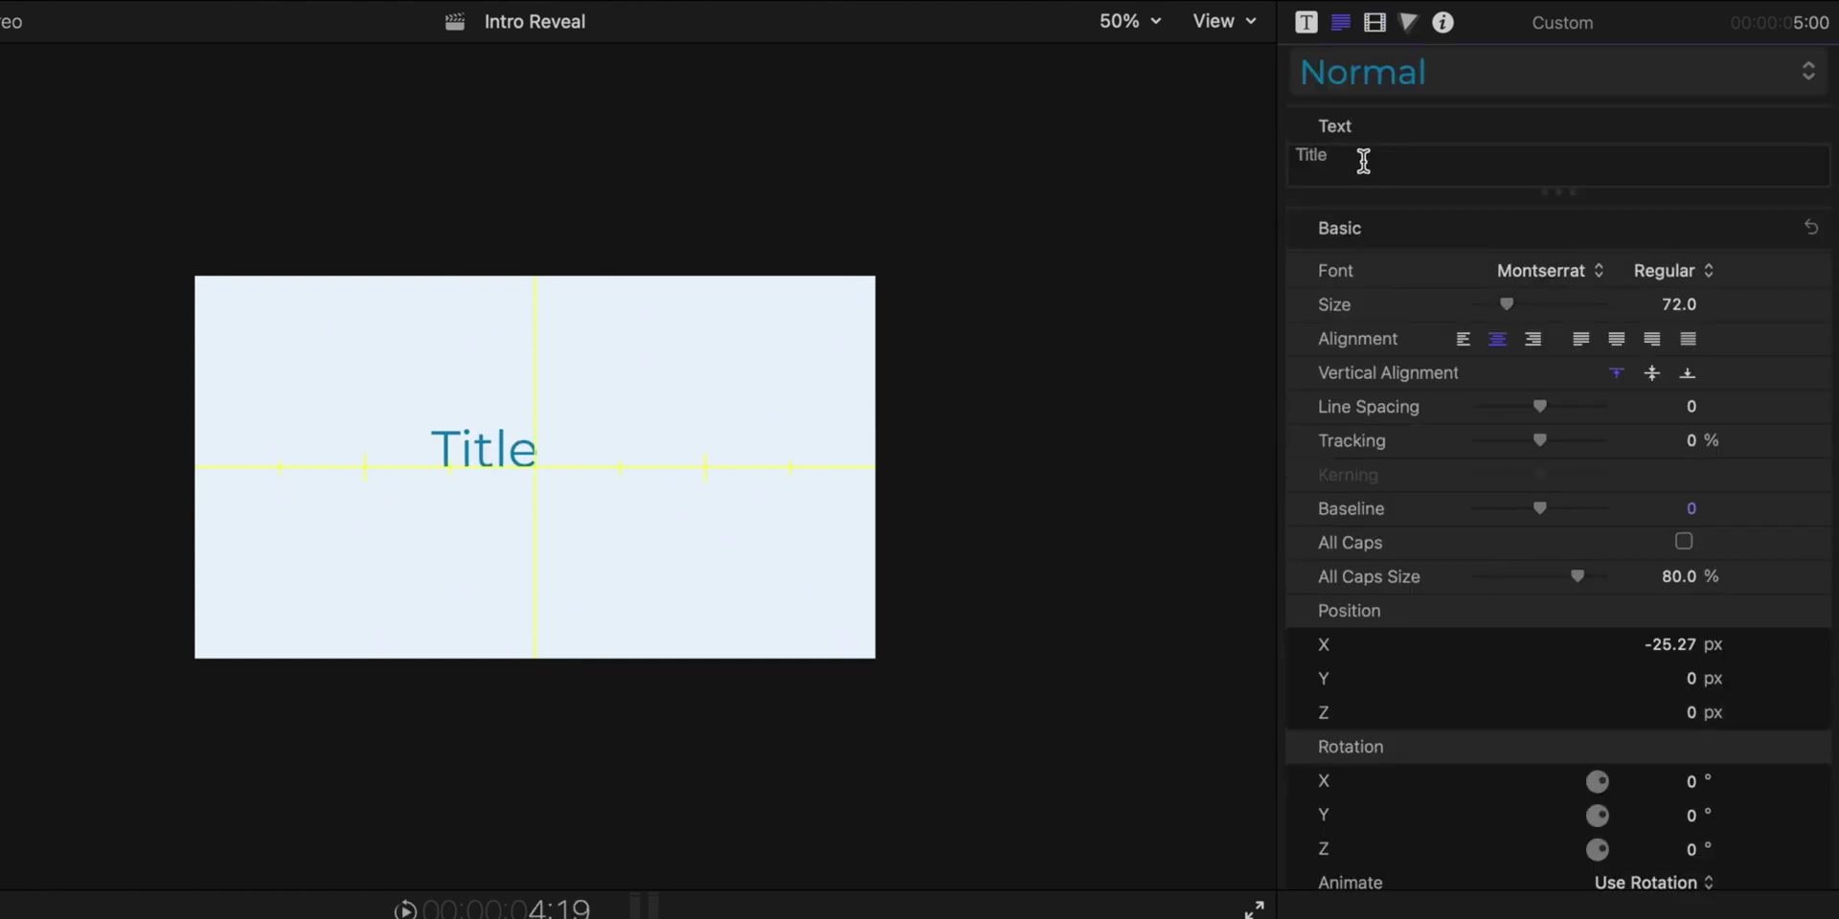
Replace the title's text with MAIN and give the upper MAIN copy a negative In Position X value
{"action": "left_click_drag", "start_coordinate": [1363, 161], "coordinate": [1195, 143]}
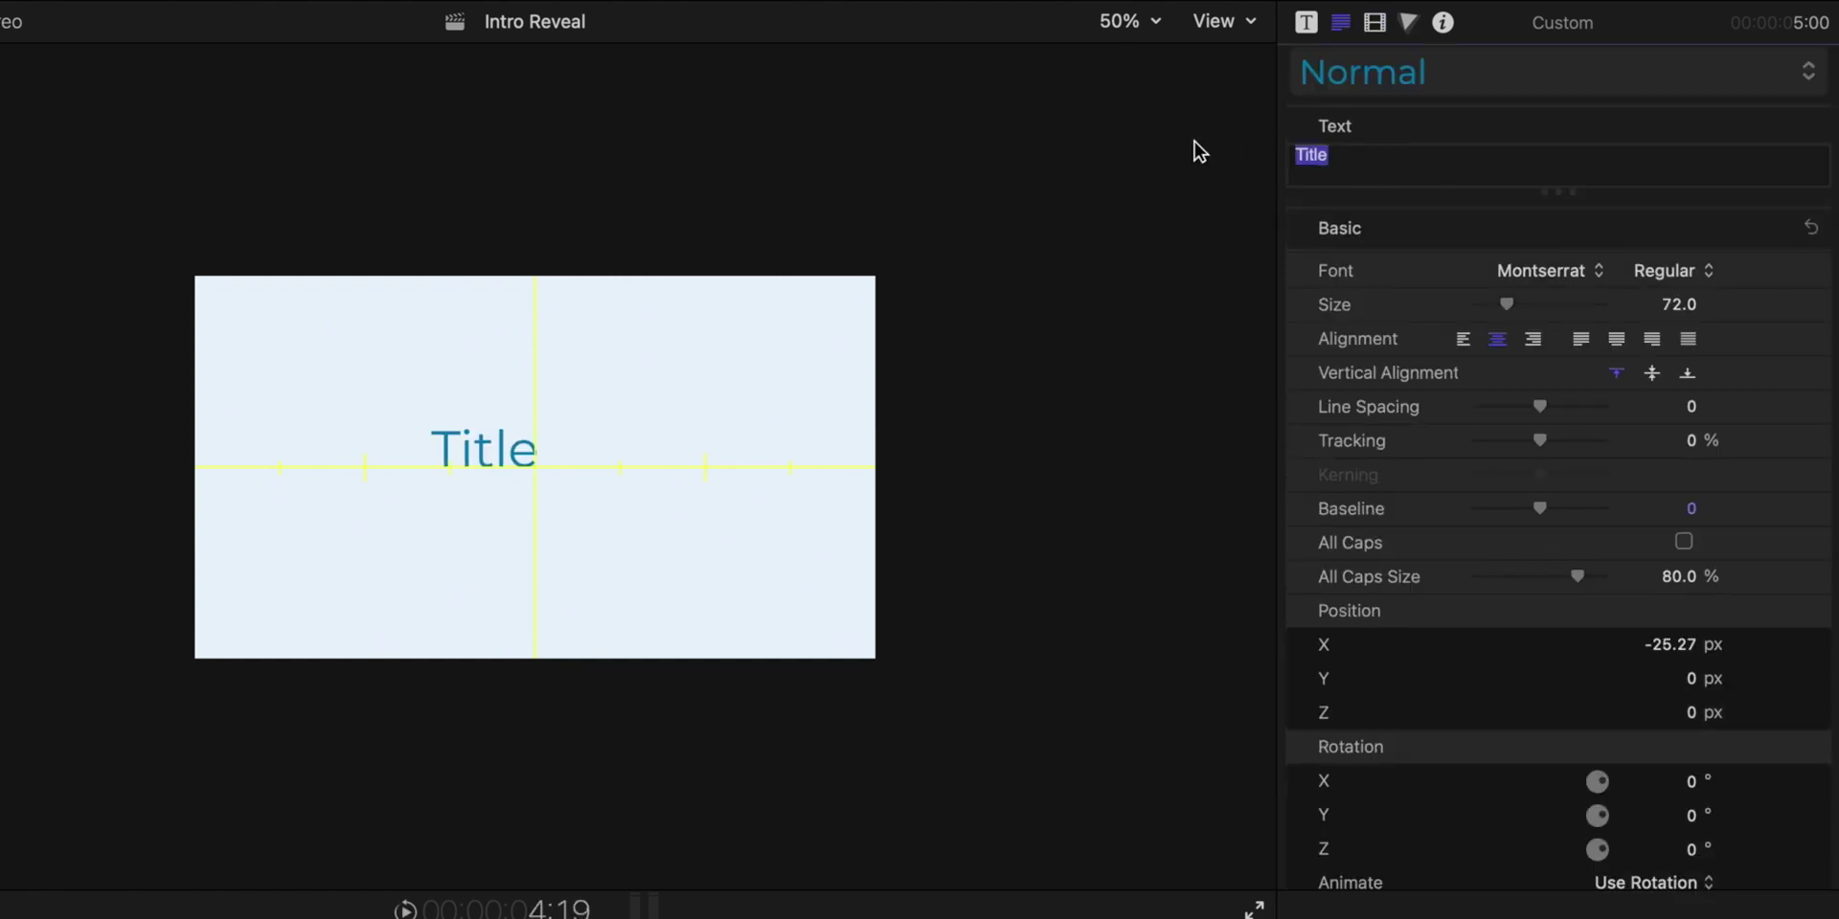
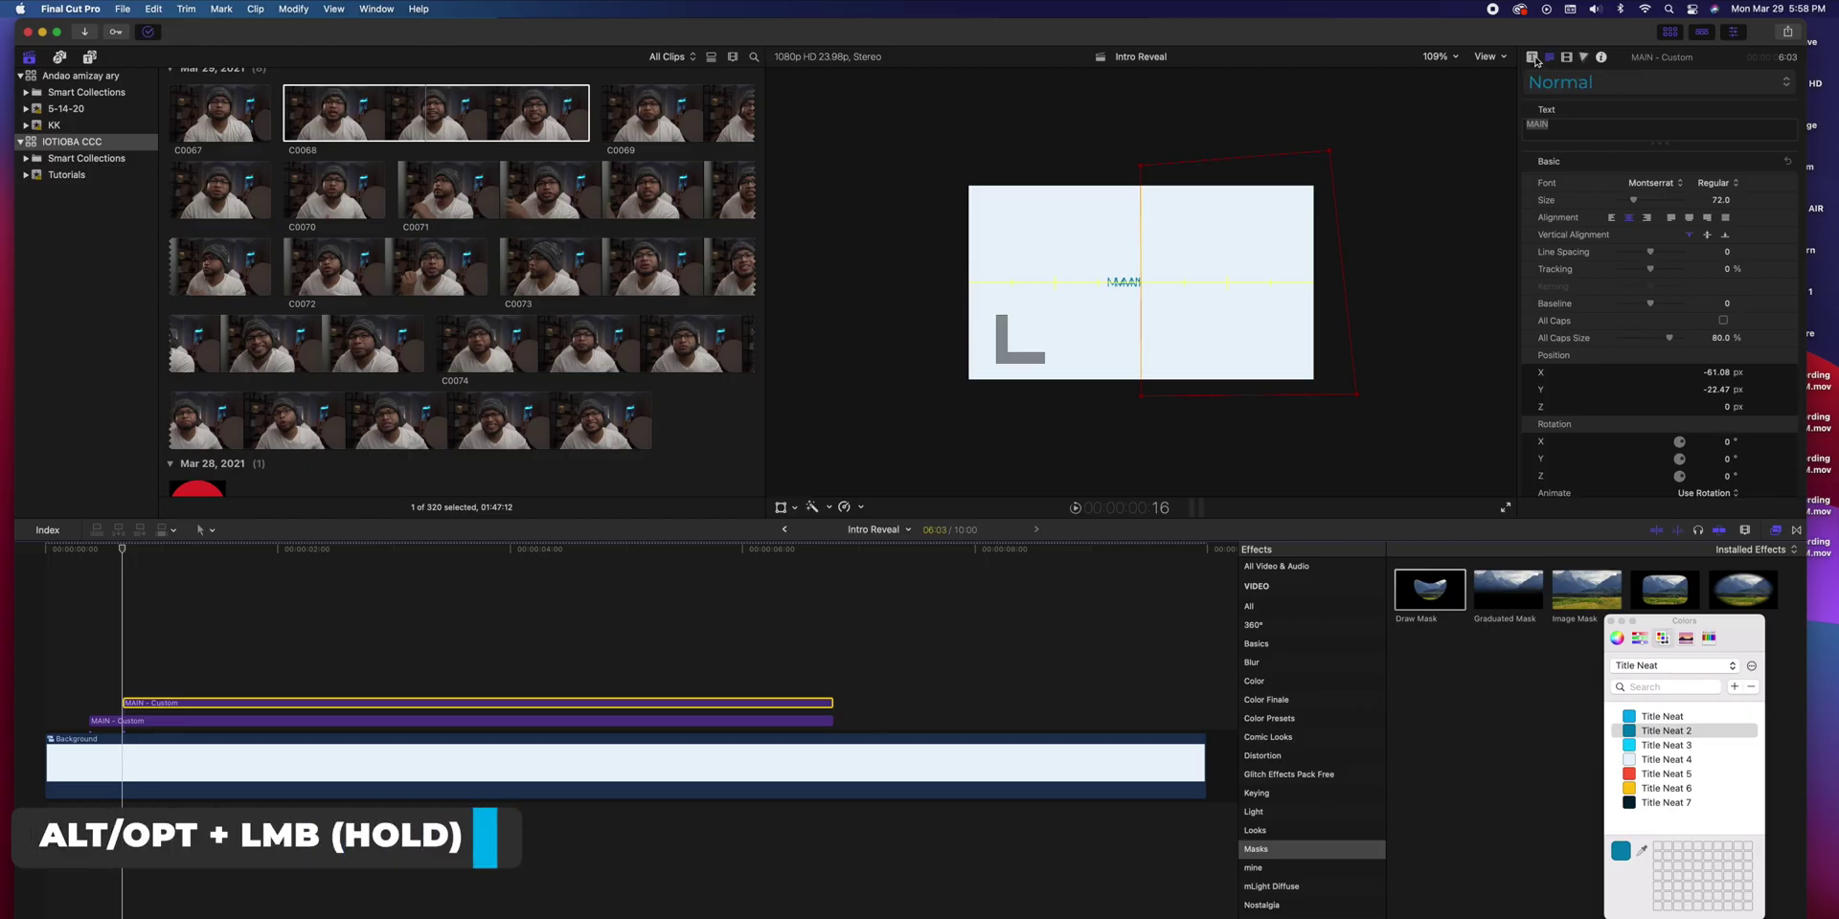
{"action": "left_click", "coordinate": [1532, 58]}
{"action": "left_click", "coordinate": [1651, 116]}
{"action": "type", "text": "-"}
{"action": "key", "text": "Return"}
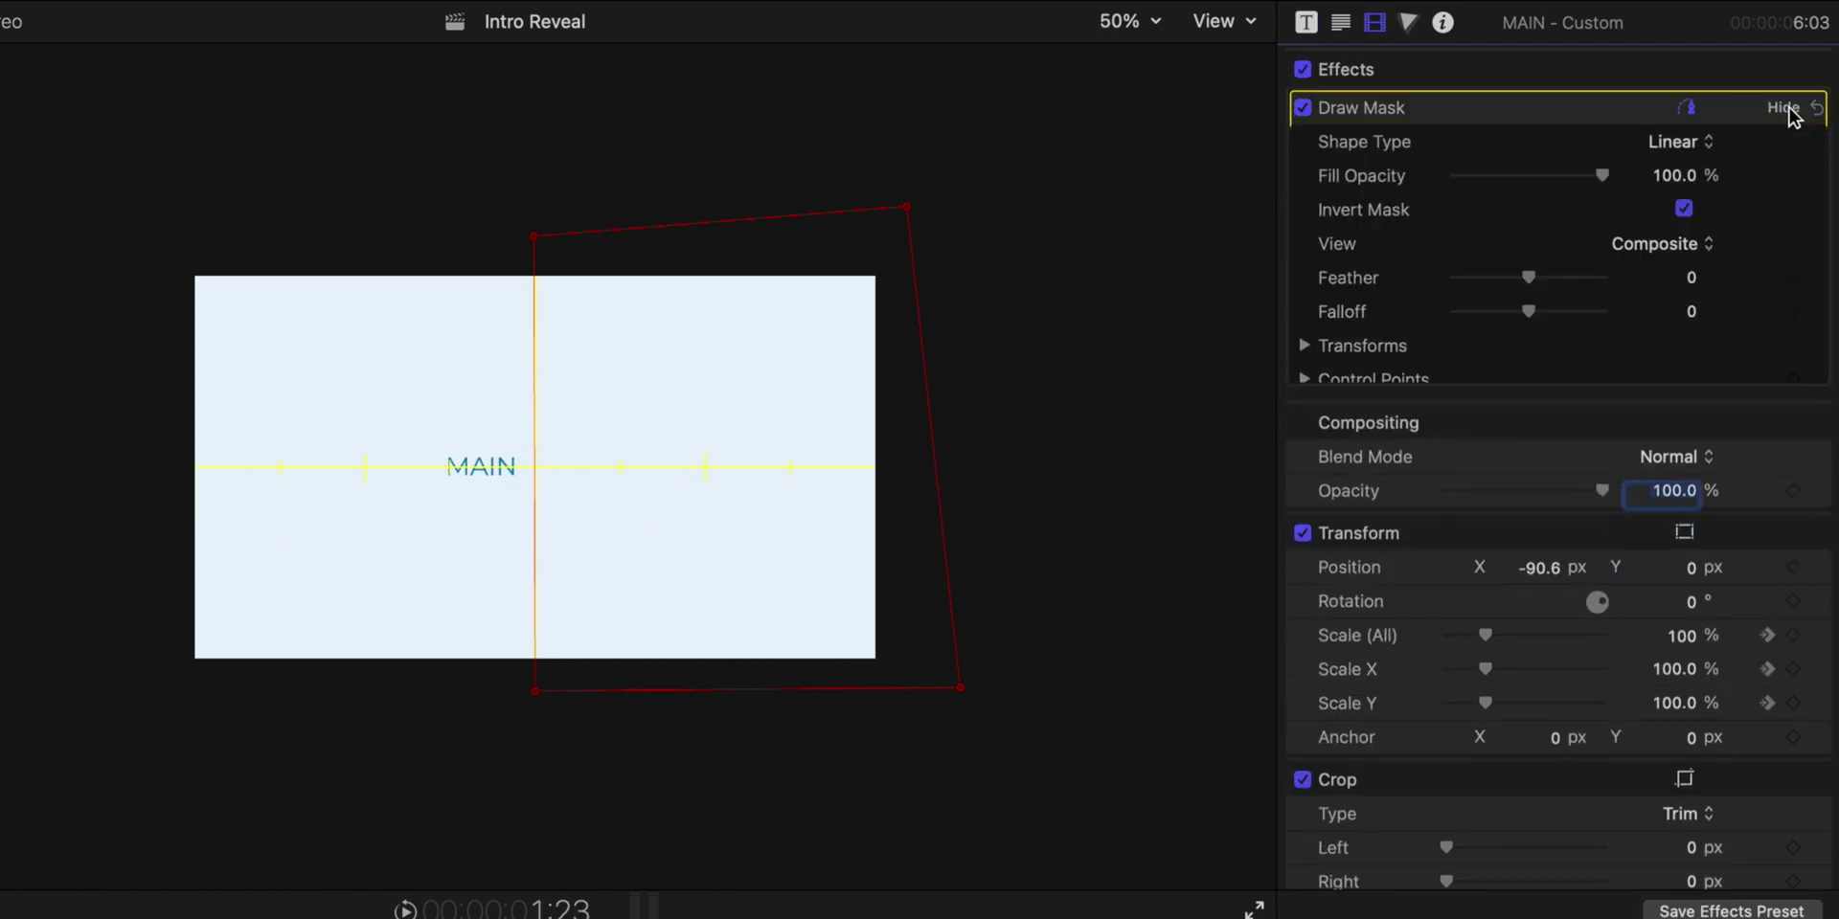
Turn off Invert Mask on the upper MAIN title copy and preview the animation
{"action": "left_click", "coordinate": [1686, 212]}
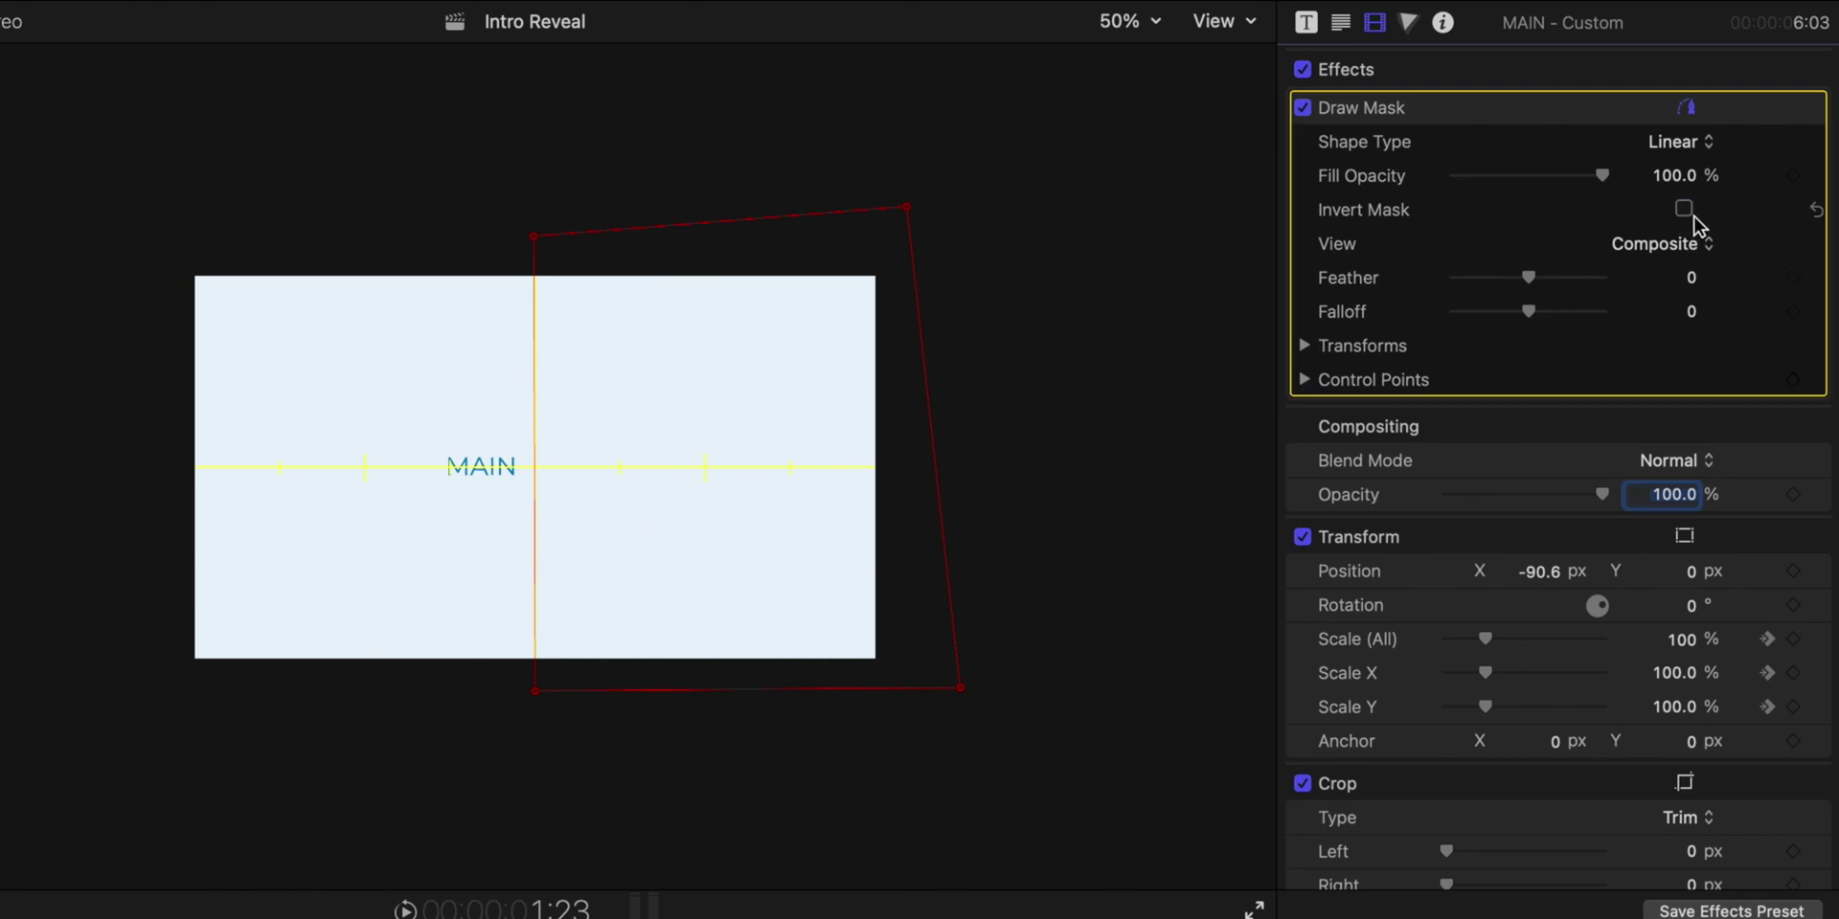
{"action": "key", "text": "space"}
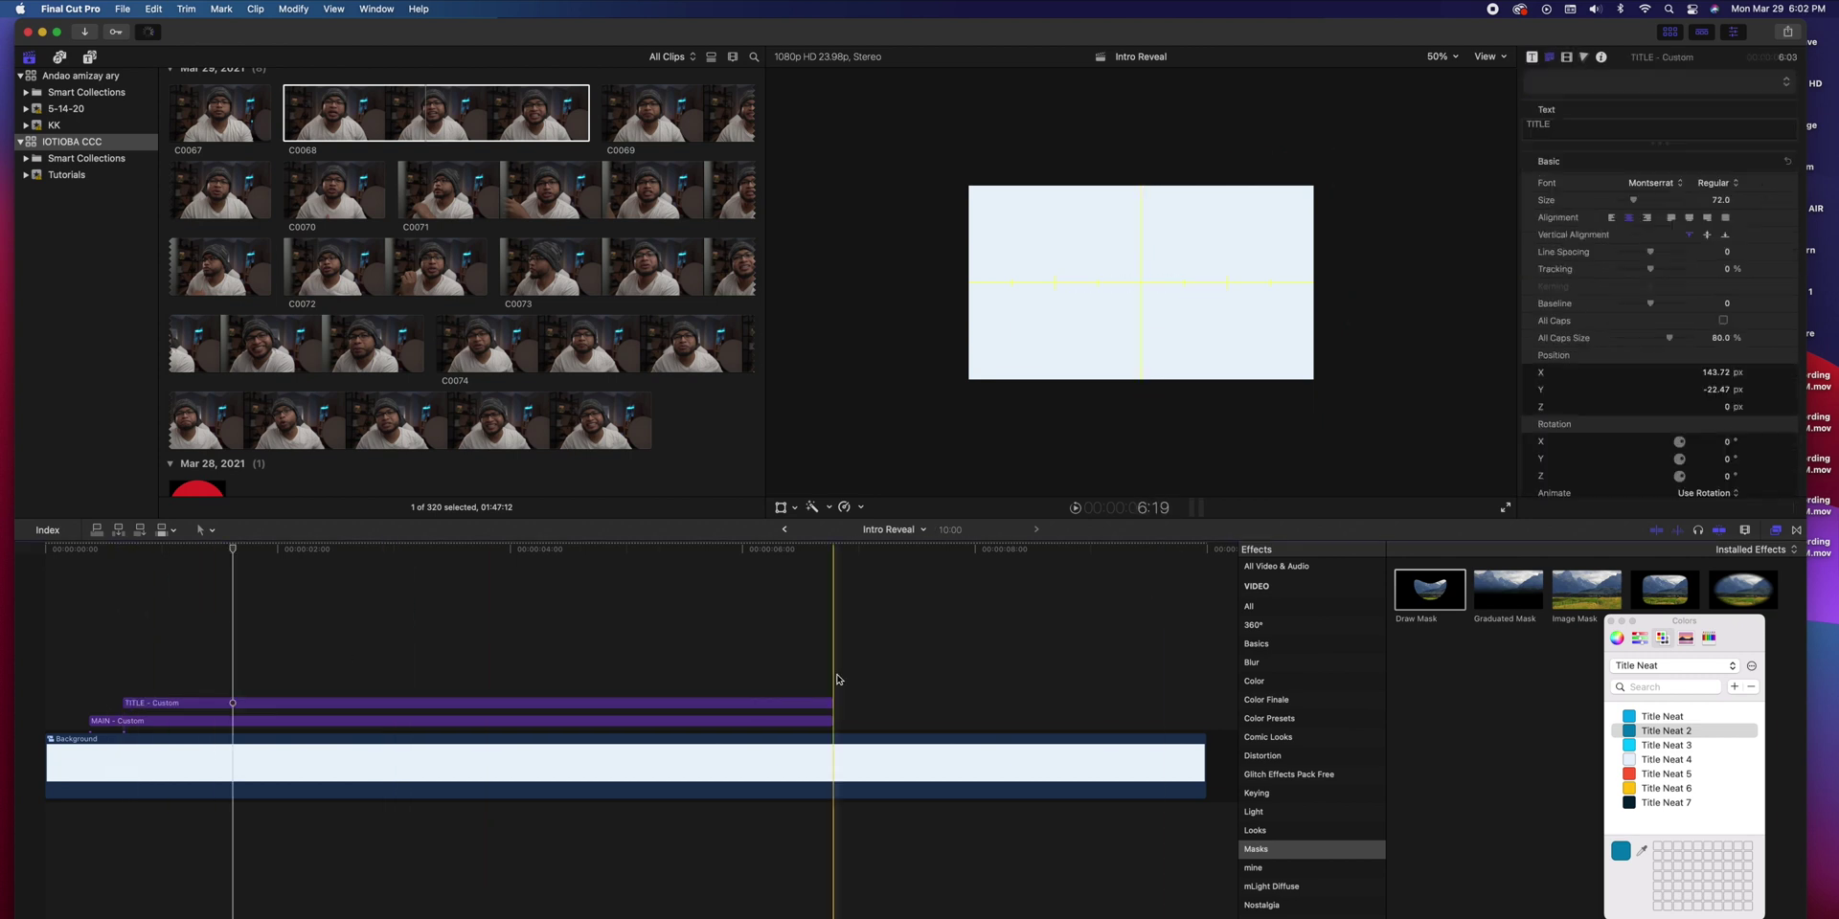
Combine the MAIN and TITLE clips into a compound clip named Titles
{"action": "left_click_drag", "start_coordinate": [837, 680], "coordinate": [163, 723]}
{"action": "key", "text": "alt+g"}
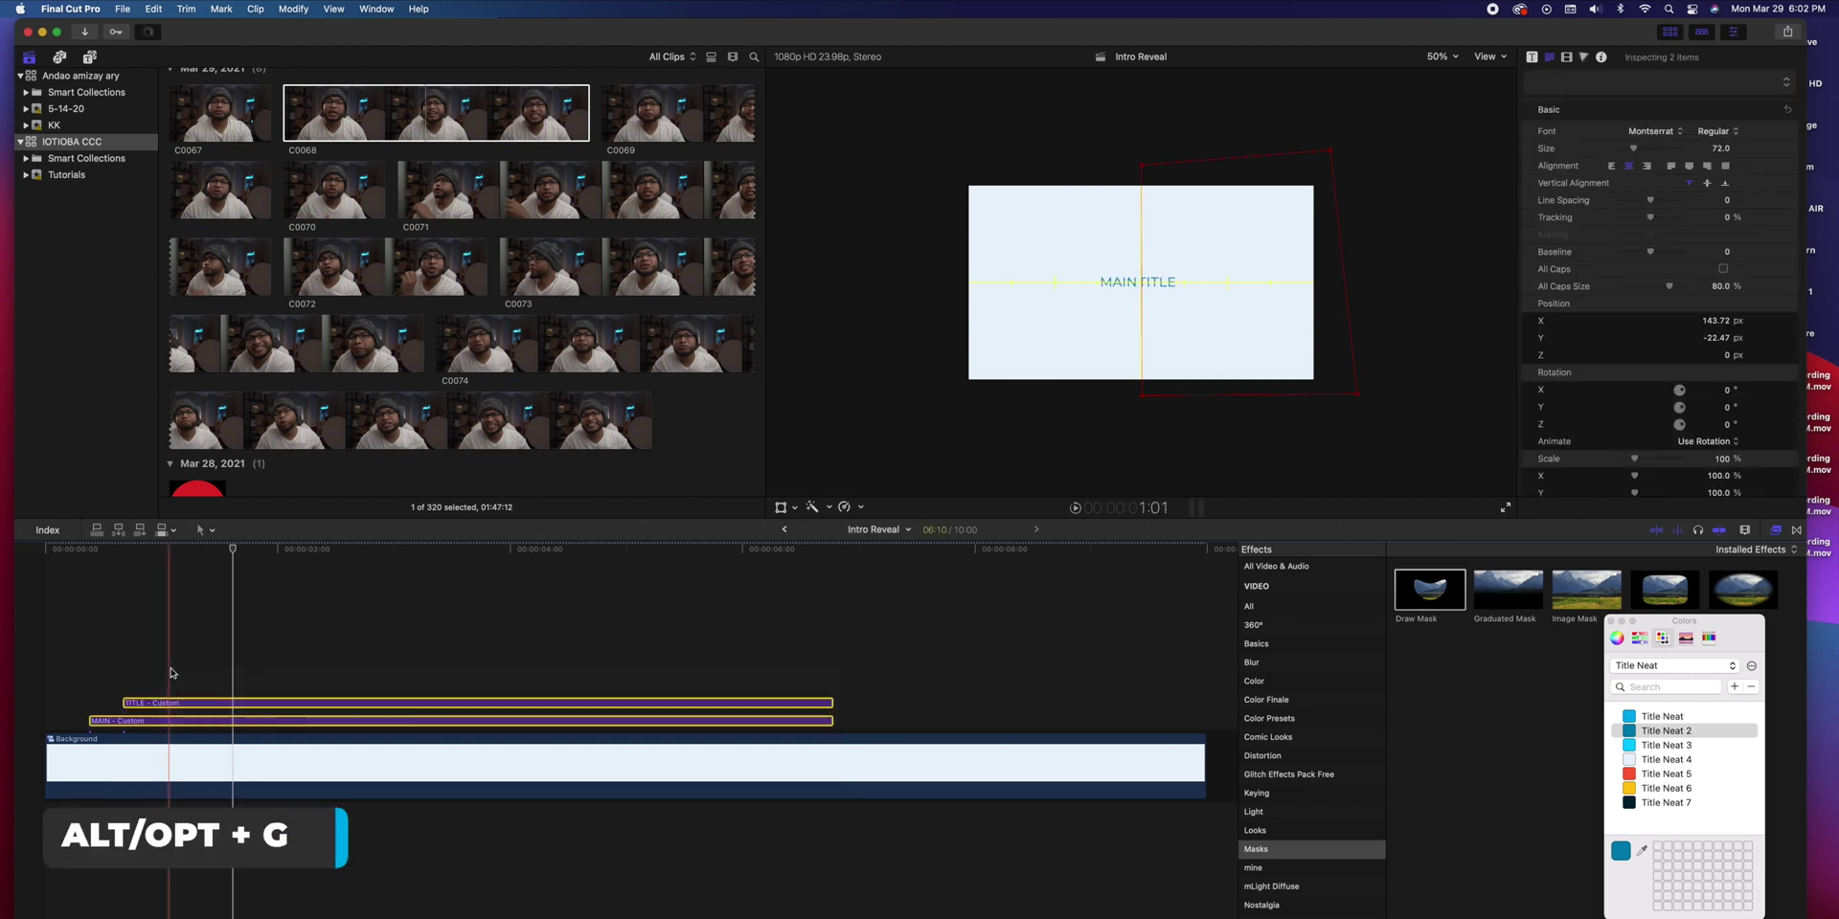
{"action": "right_click", "coordinate": [285, 706]}
{"action": "left_click", "coordinate": [345, 711]}
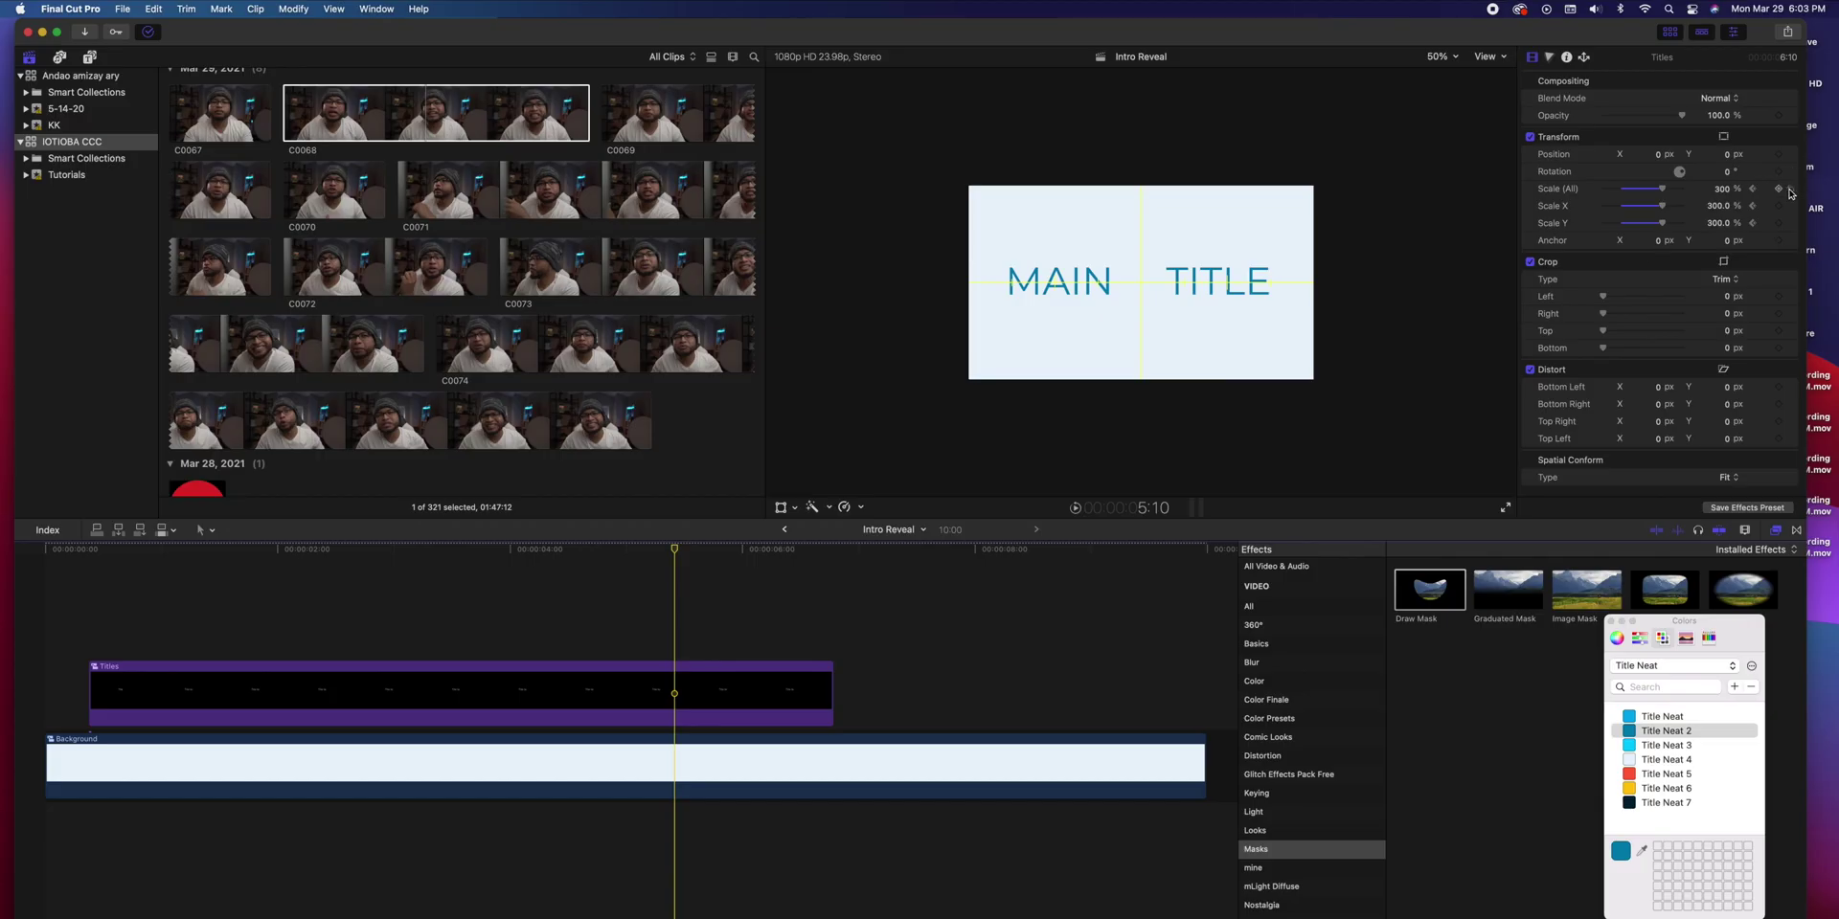
Combine the Background and Titles clips into a compound clip named Main Title
{"action": "left_click", "coordinate": [686, 759]}
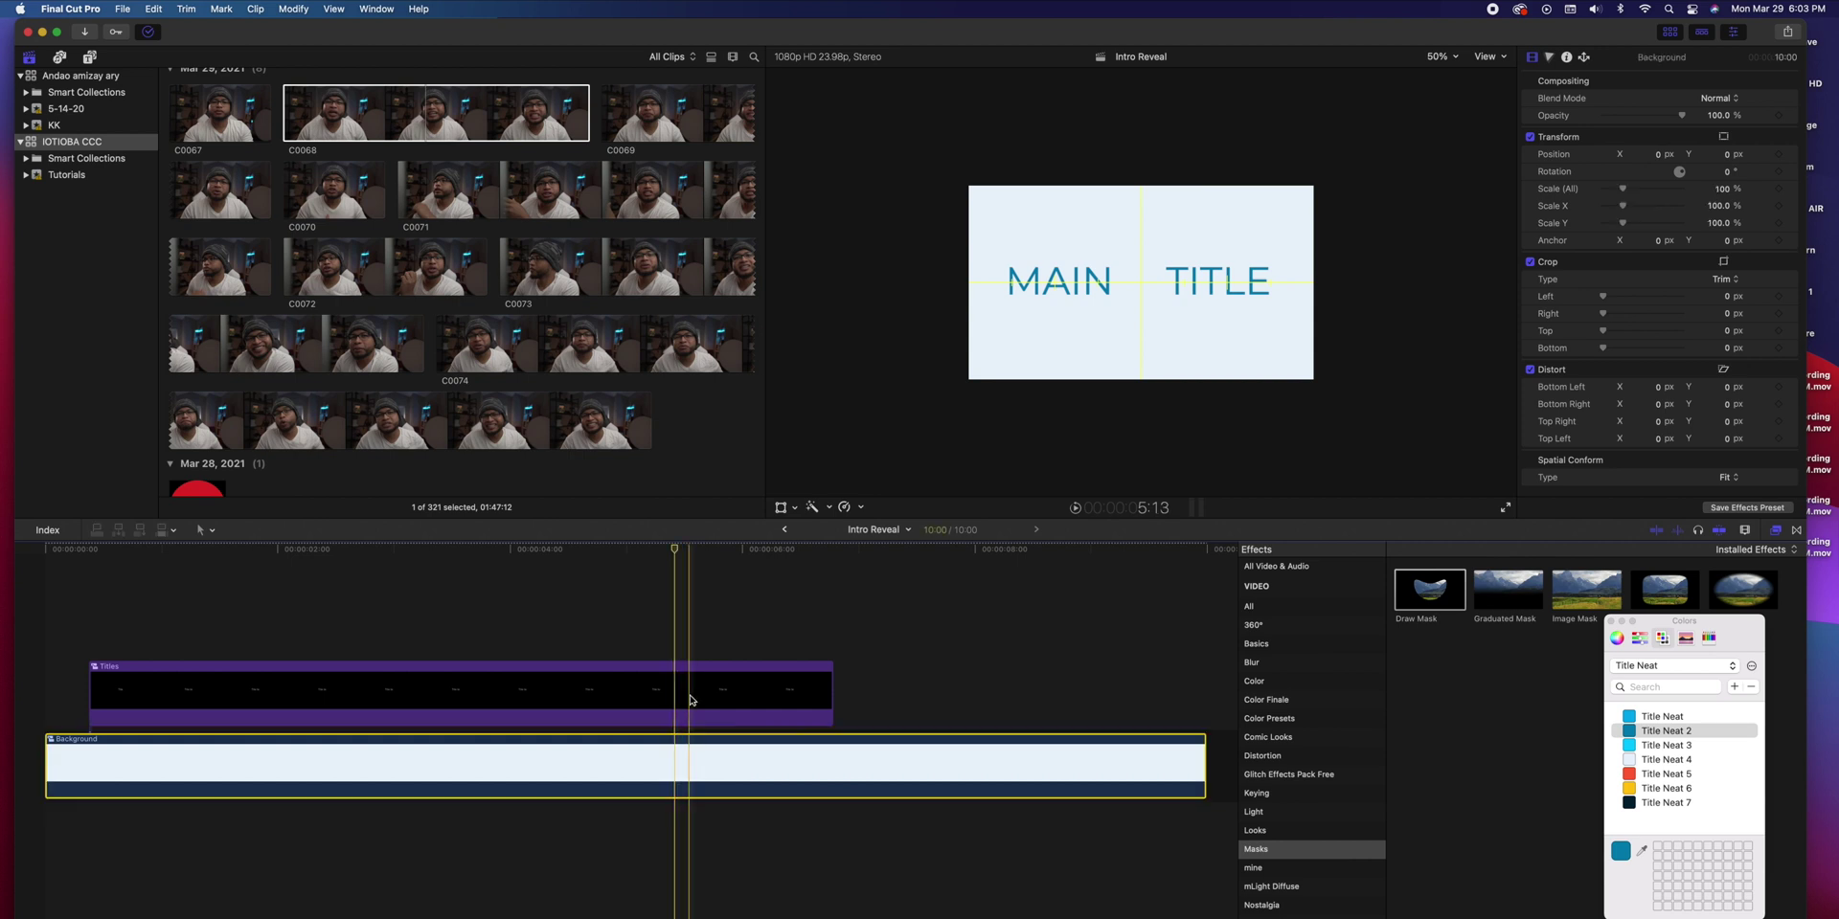
{"action": "left_click", "coordinate": [689, 700], "text": "super"}
{"action": "right_click", "coordinate": [690, 700]}
{"action": "left_click", "coordinate": [724, 700]}
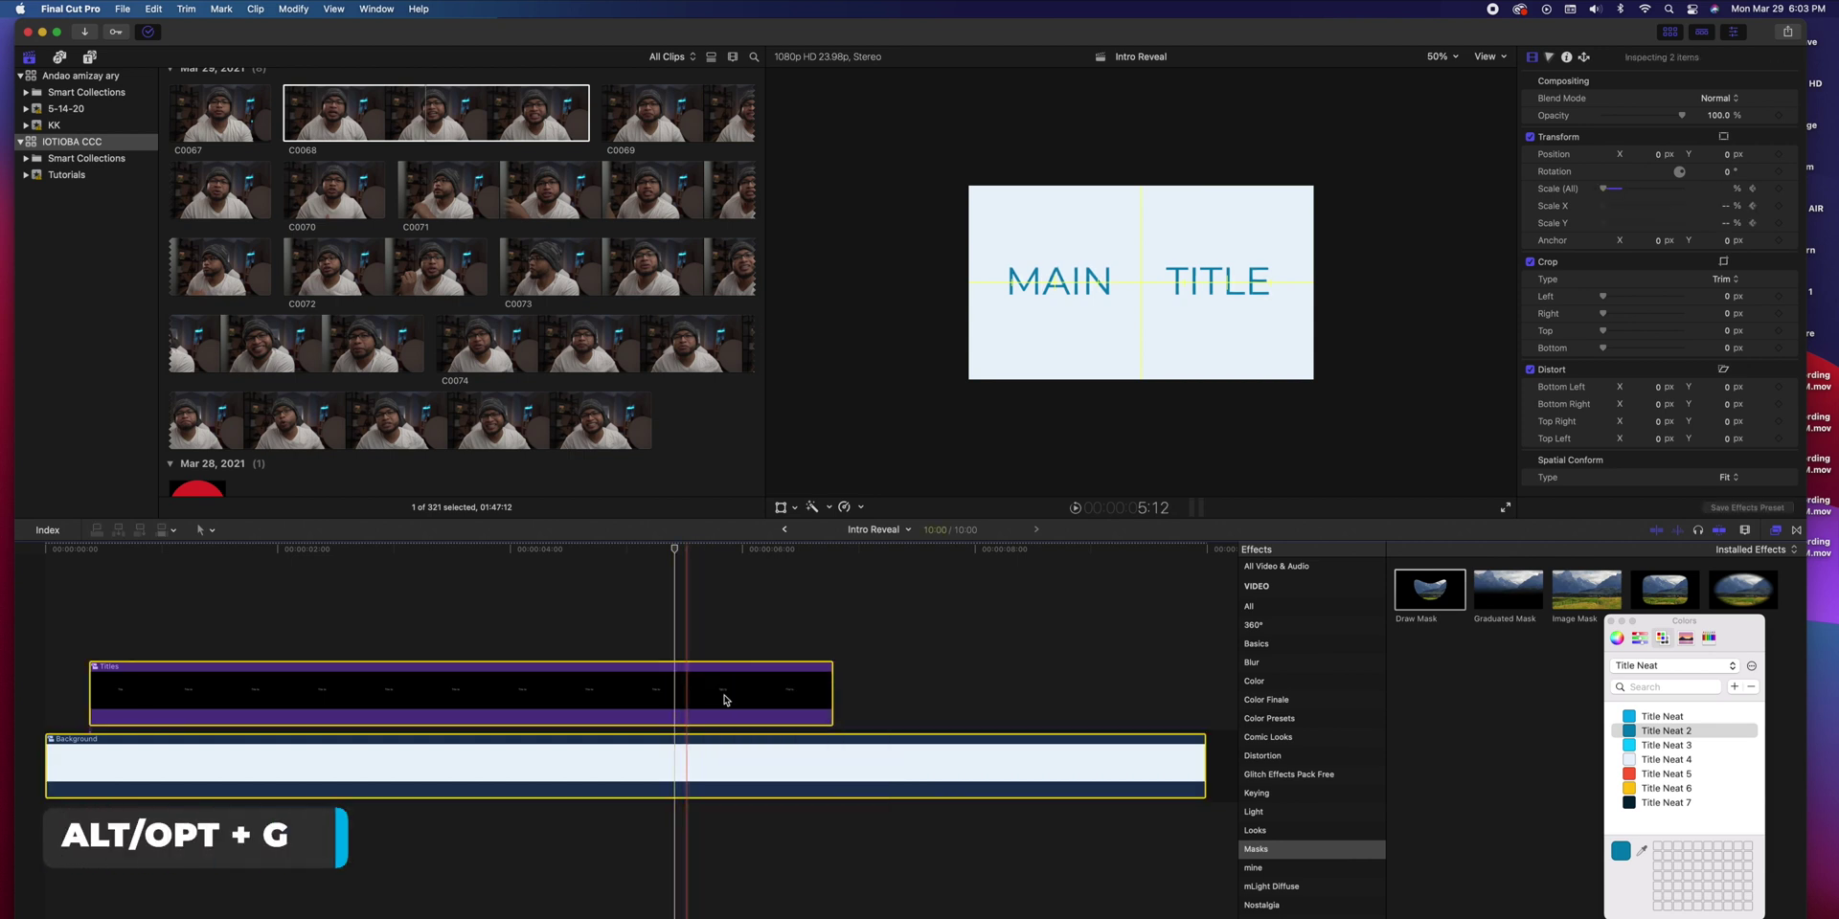
{"action": "type", "text": "Main Title"}
{"action": "key", "text": "Return"}
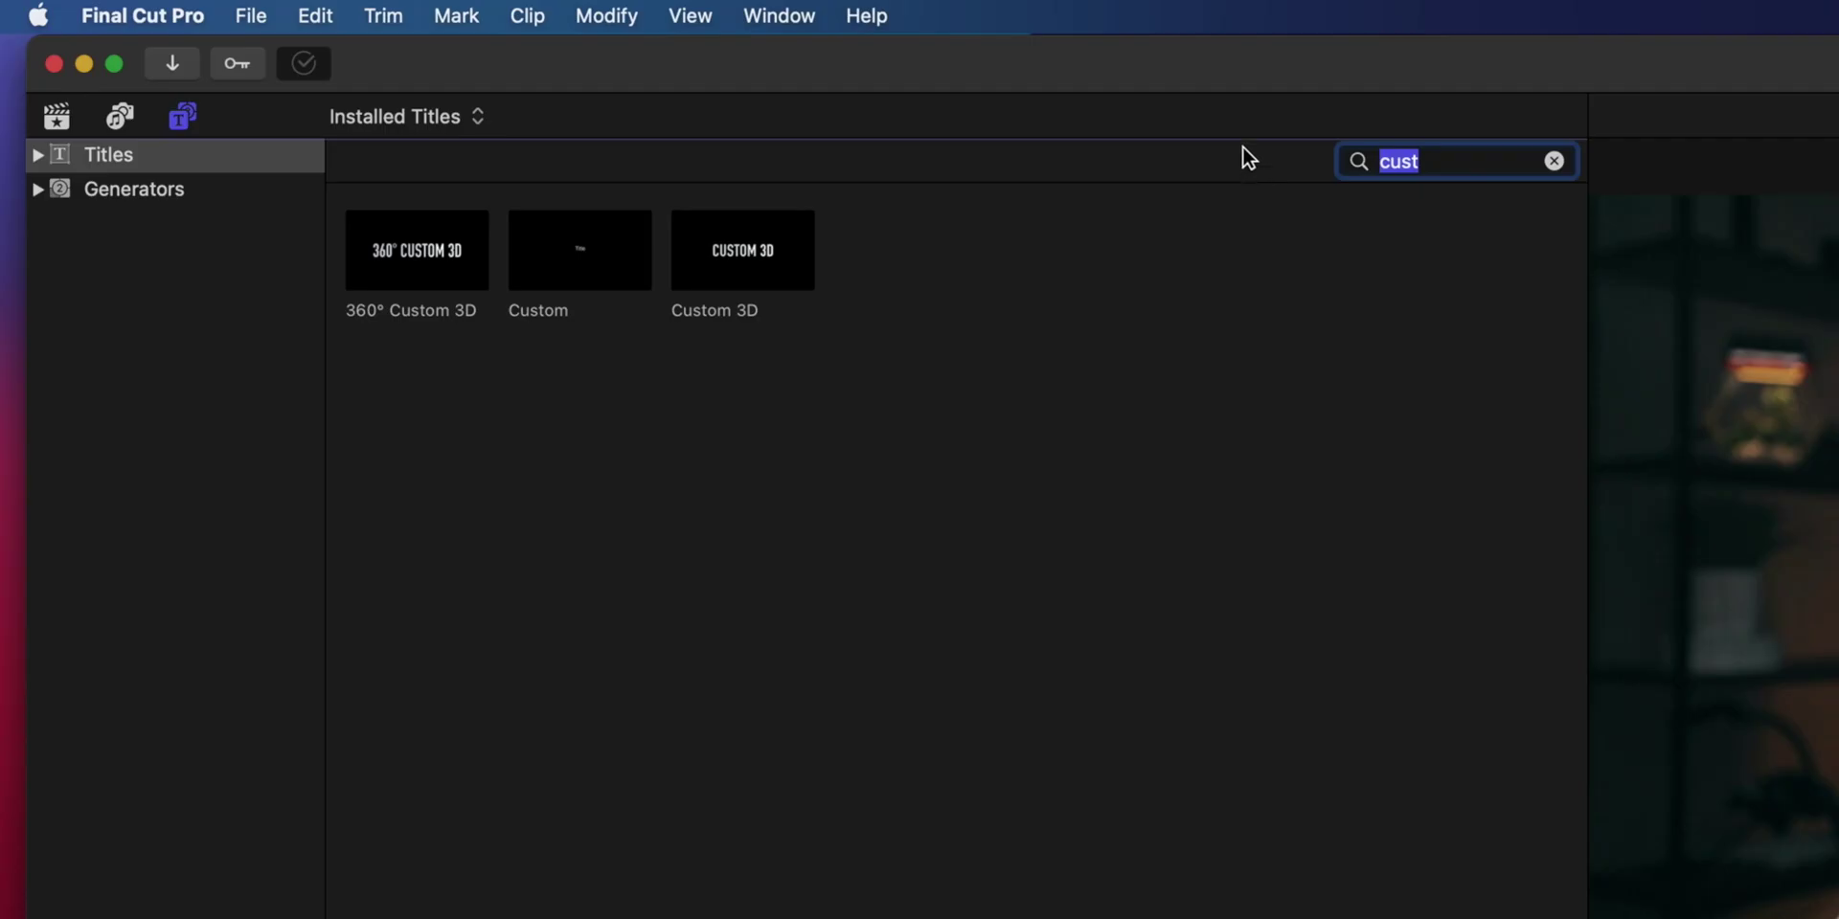
Search the installed titles for "neat" and connect the Neat Opener title to the Untitled Project timeline
{"action": "type", "text": "neat"}
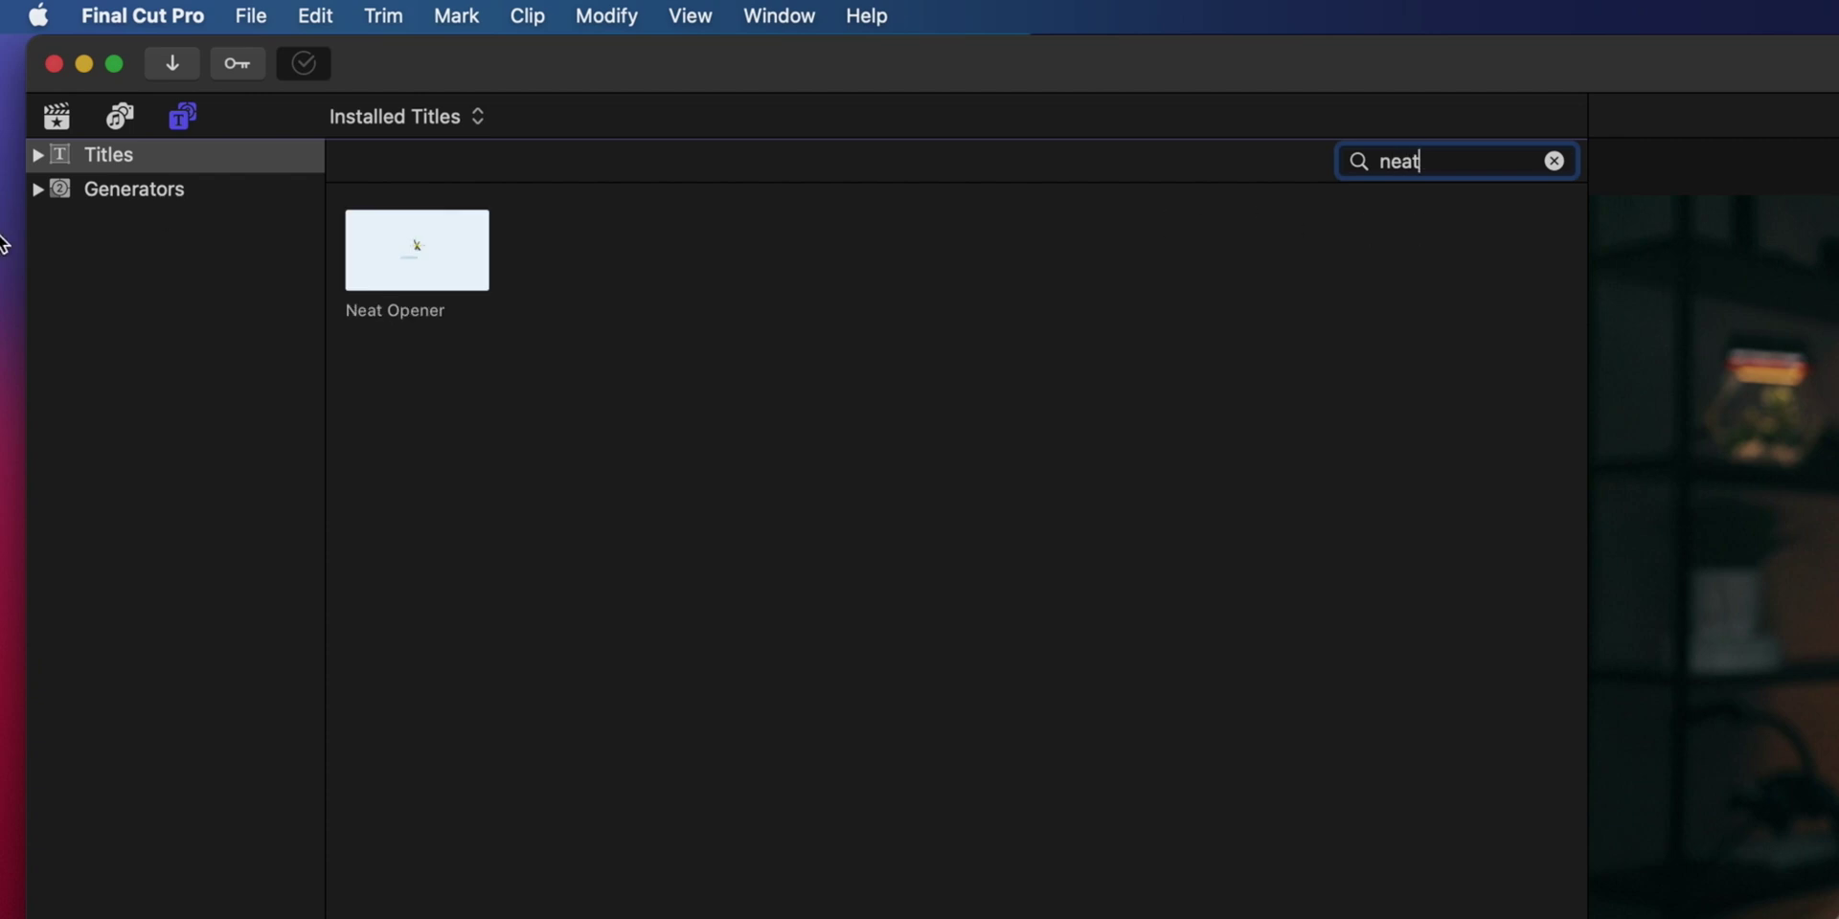
{"action": "left_click", "coordinate": [349, 283]}
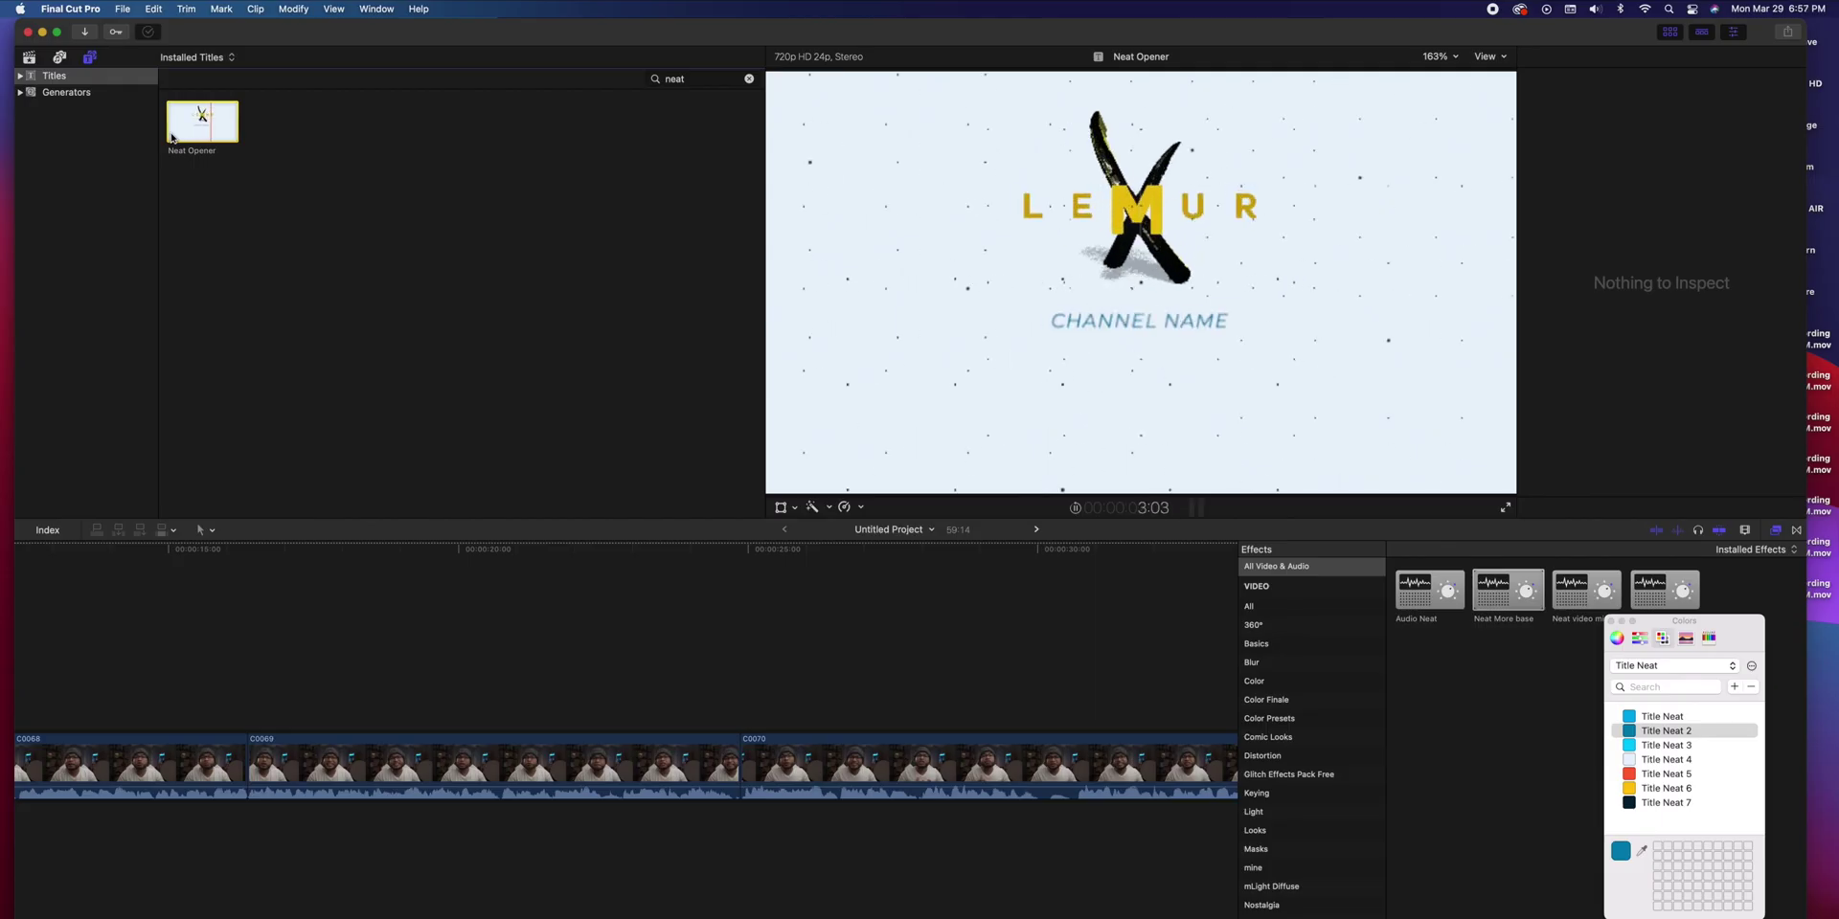
{"action": "key", "text": "q"}
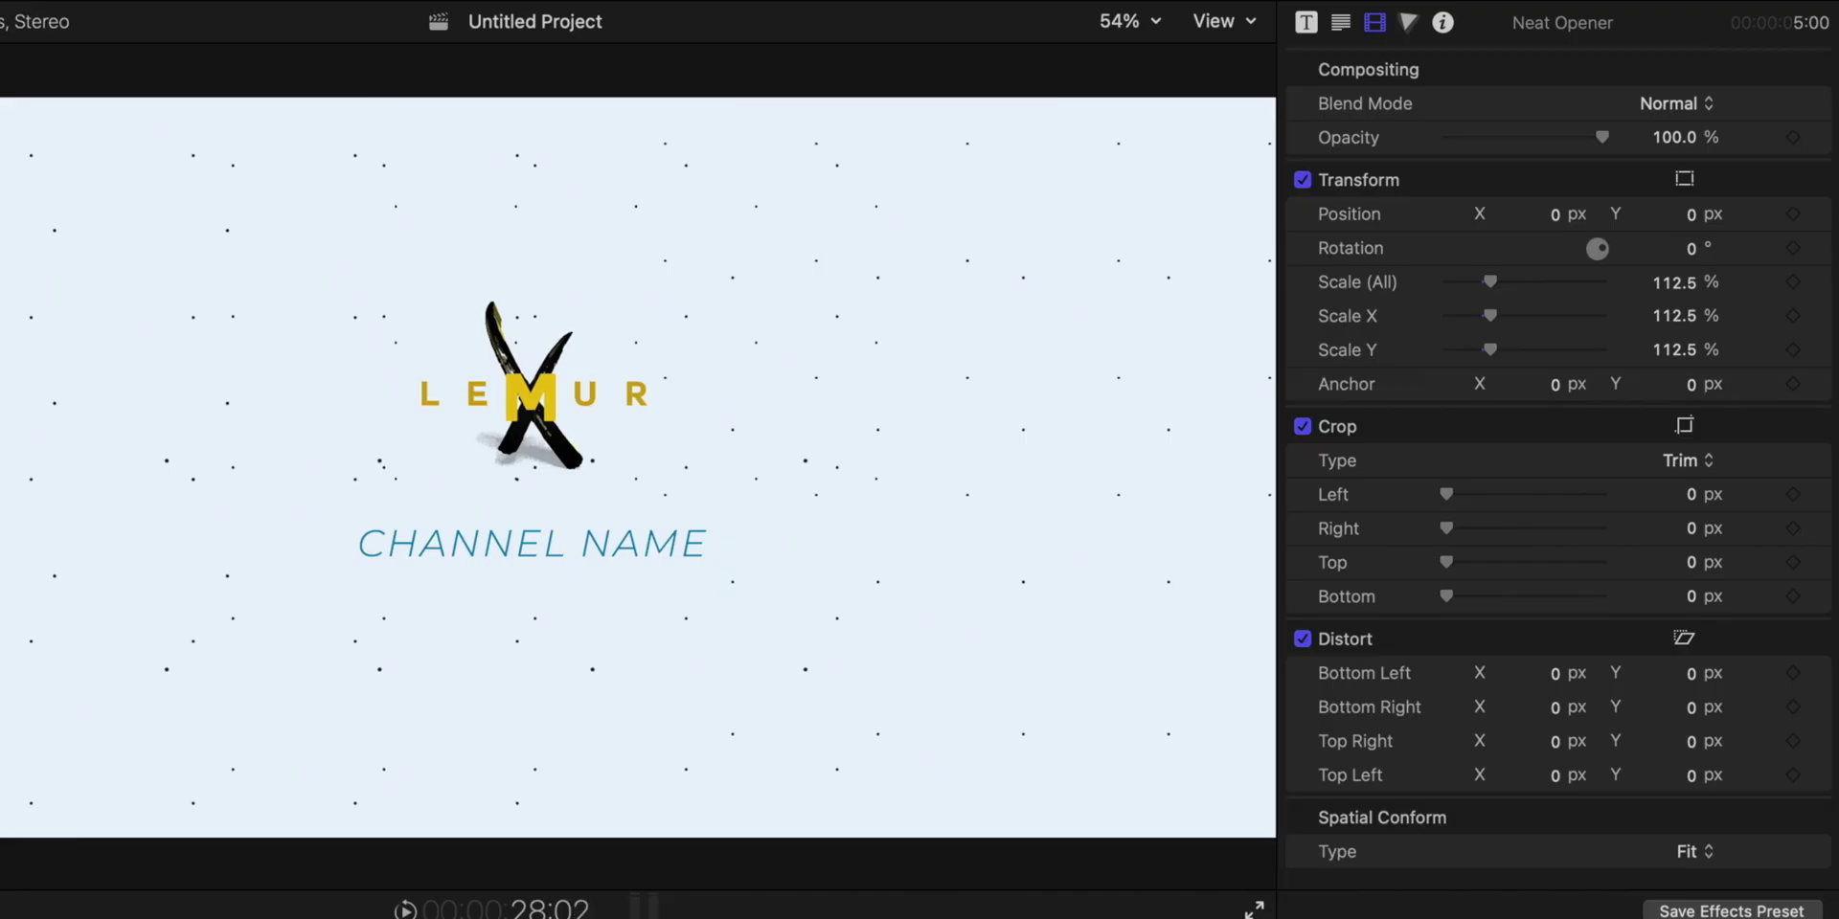
Try Typography mode on the Neat Opener title and return its Mode to Logo
{"action": "left_click", "coordinate": [1308, 22]}
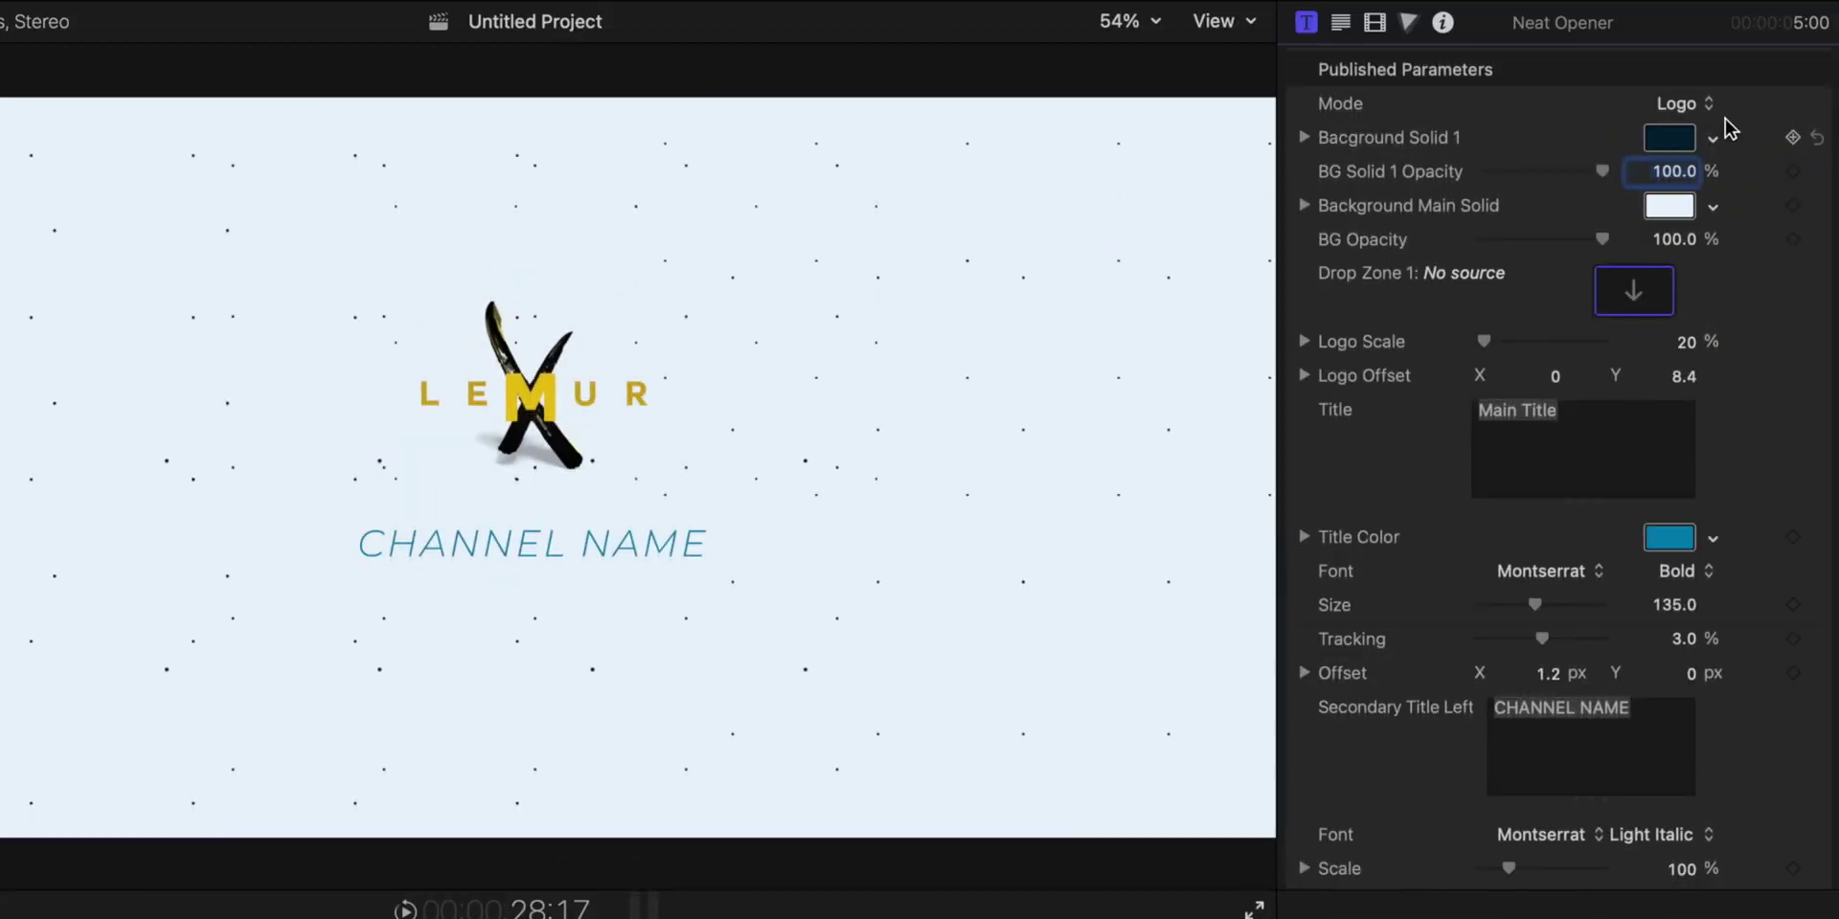
{"action": "left_click", "coordinate": [1699, 109]}
{"action": "left_click", "coordinate": [1705, 78]}
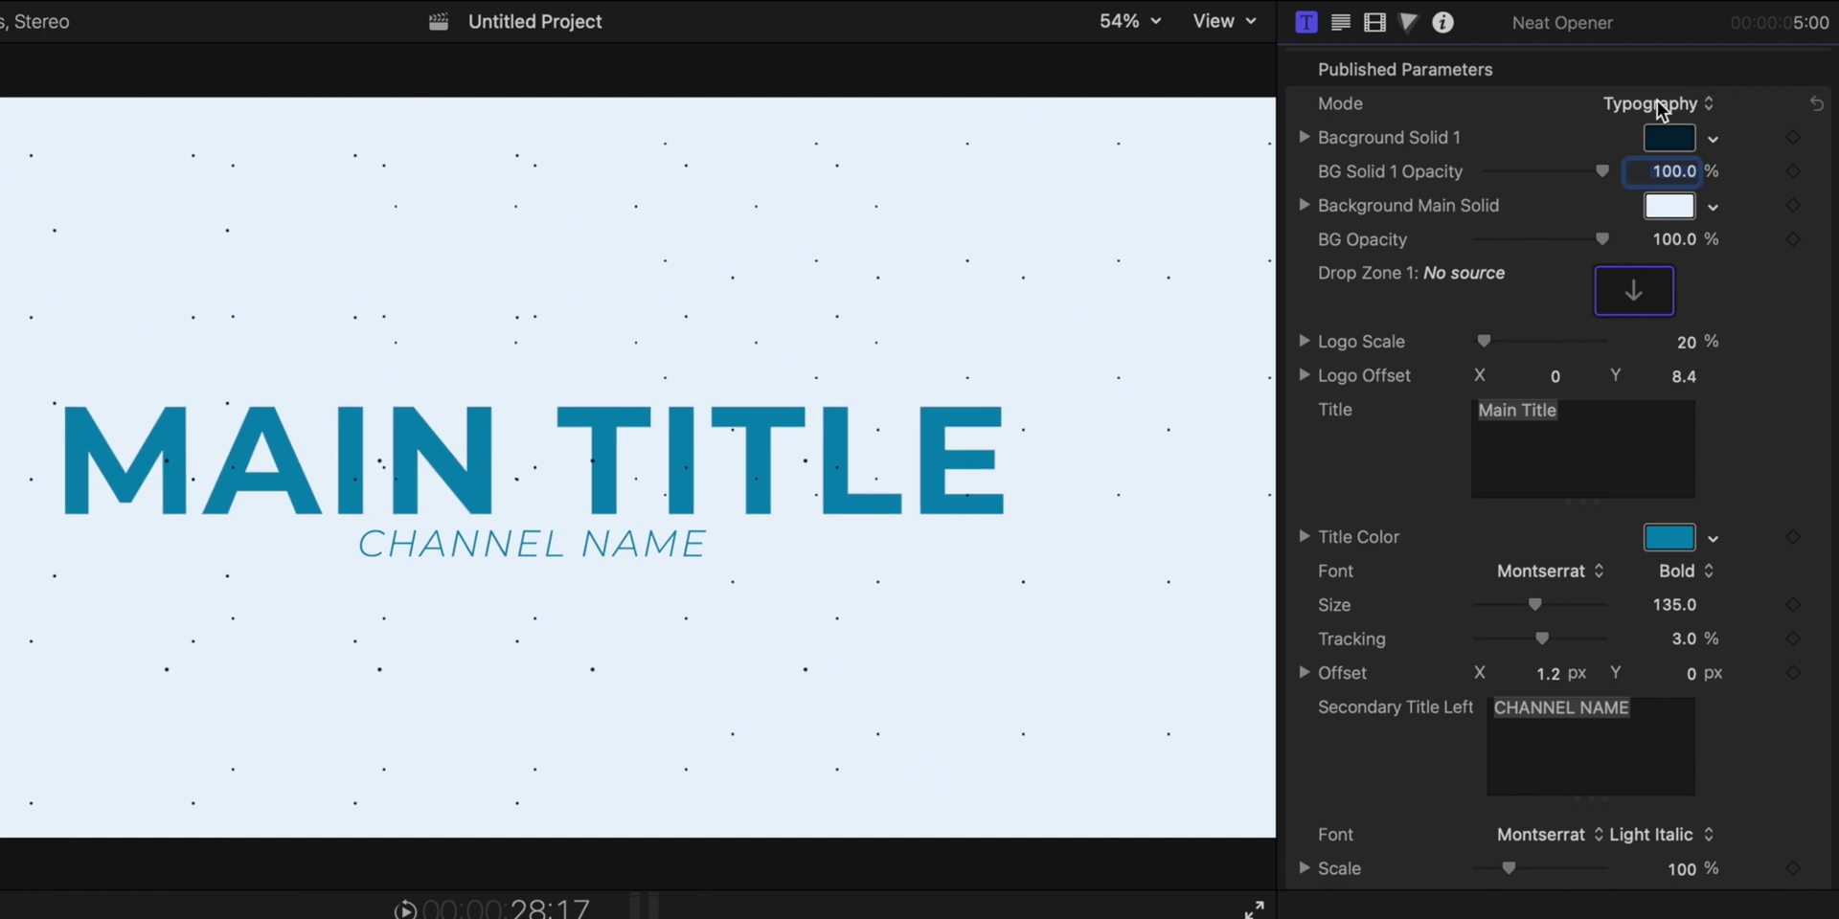
{"action": "left_click", "coordinate": [1671, 104]}
{"action": "left_click", "coordinate": [1672, 134]}
Fill the Neat Opener's Drop Zone 1 with the Youtube logo clip and preview the title from its start
{"action": "left_click", "coordinate": [1643, 297]}
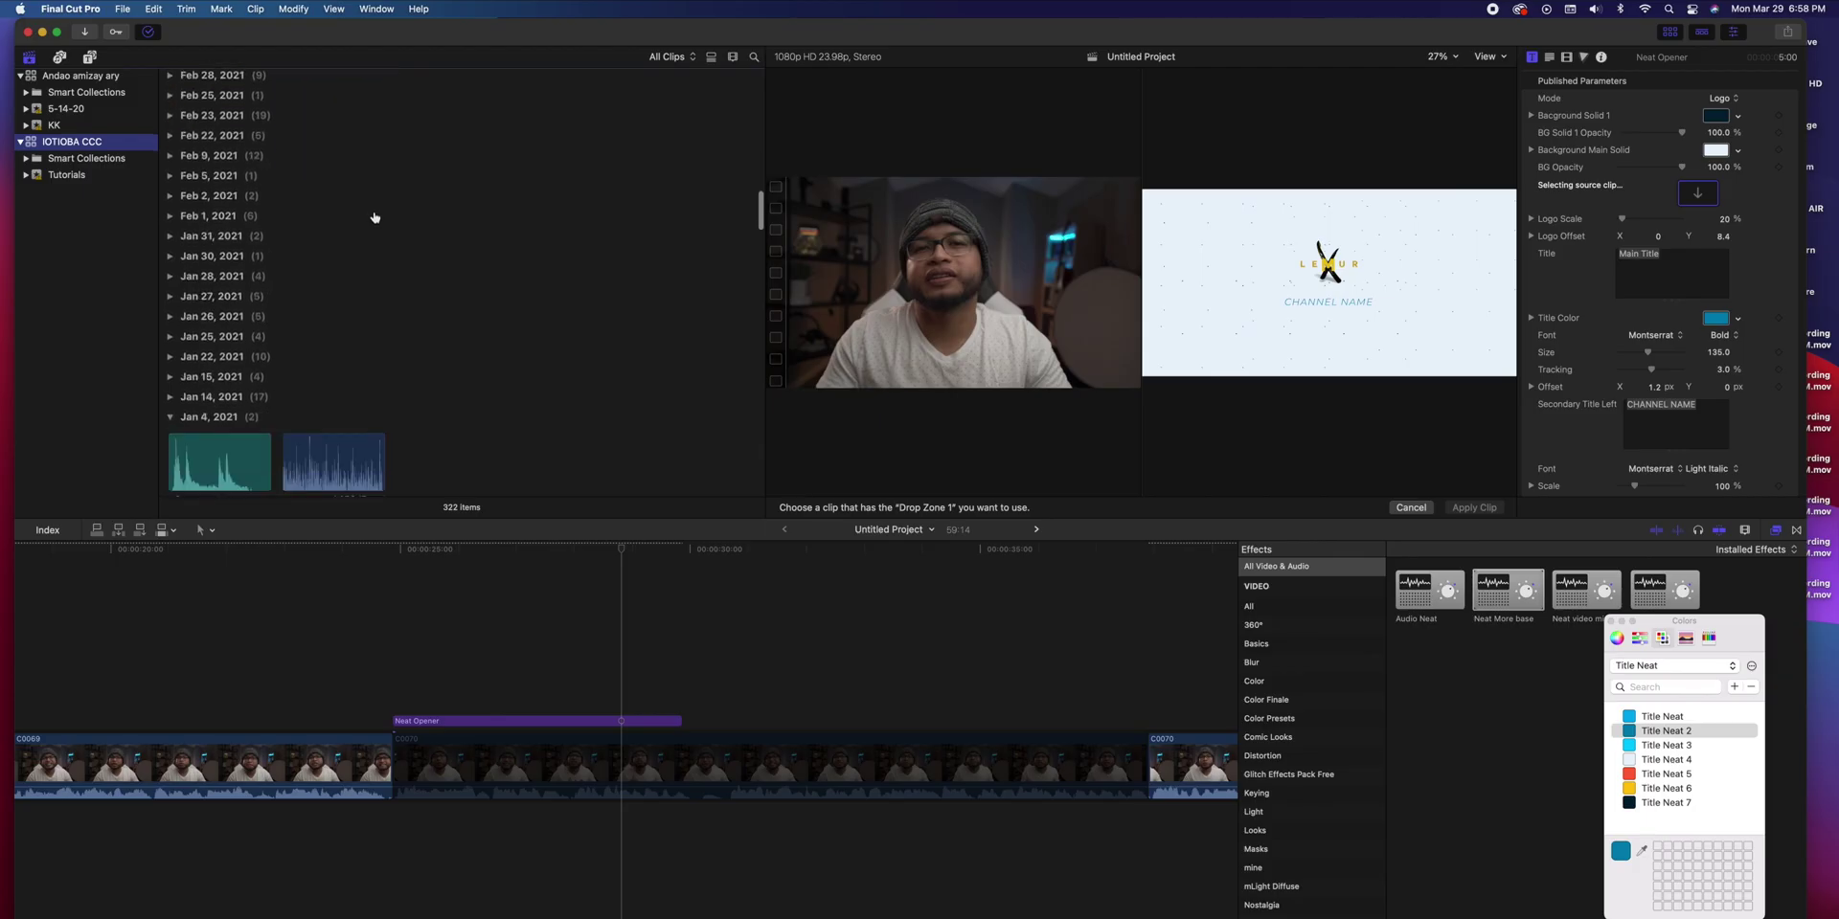
{"action": "scroll", "coordinate": [373, 219], "scroll_direction": "up", "scroll_amount": 1}
{"action": "scroll", "coordinate": [374, 219], "scroll_direction": "up", "scroll_amount": 3}
{"action": "left_click", "coordinate": [199, 209]}
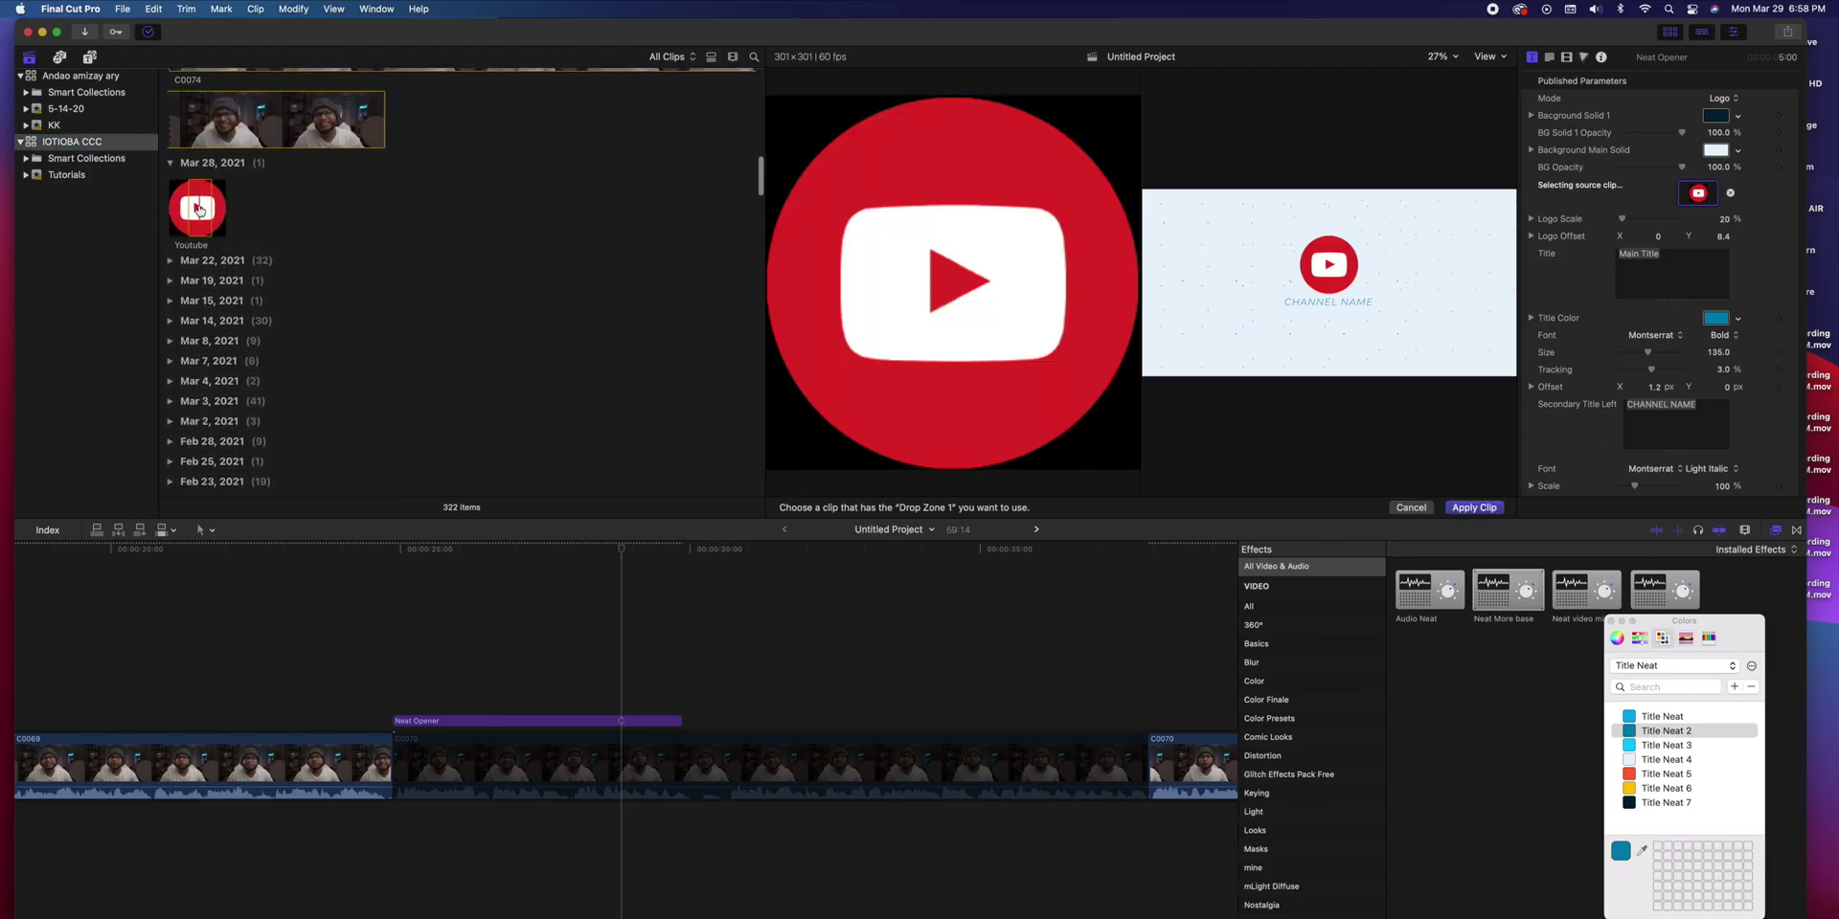
{"action": "left_click", "coordinate": [1484, 513]}
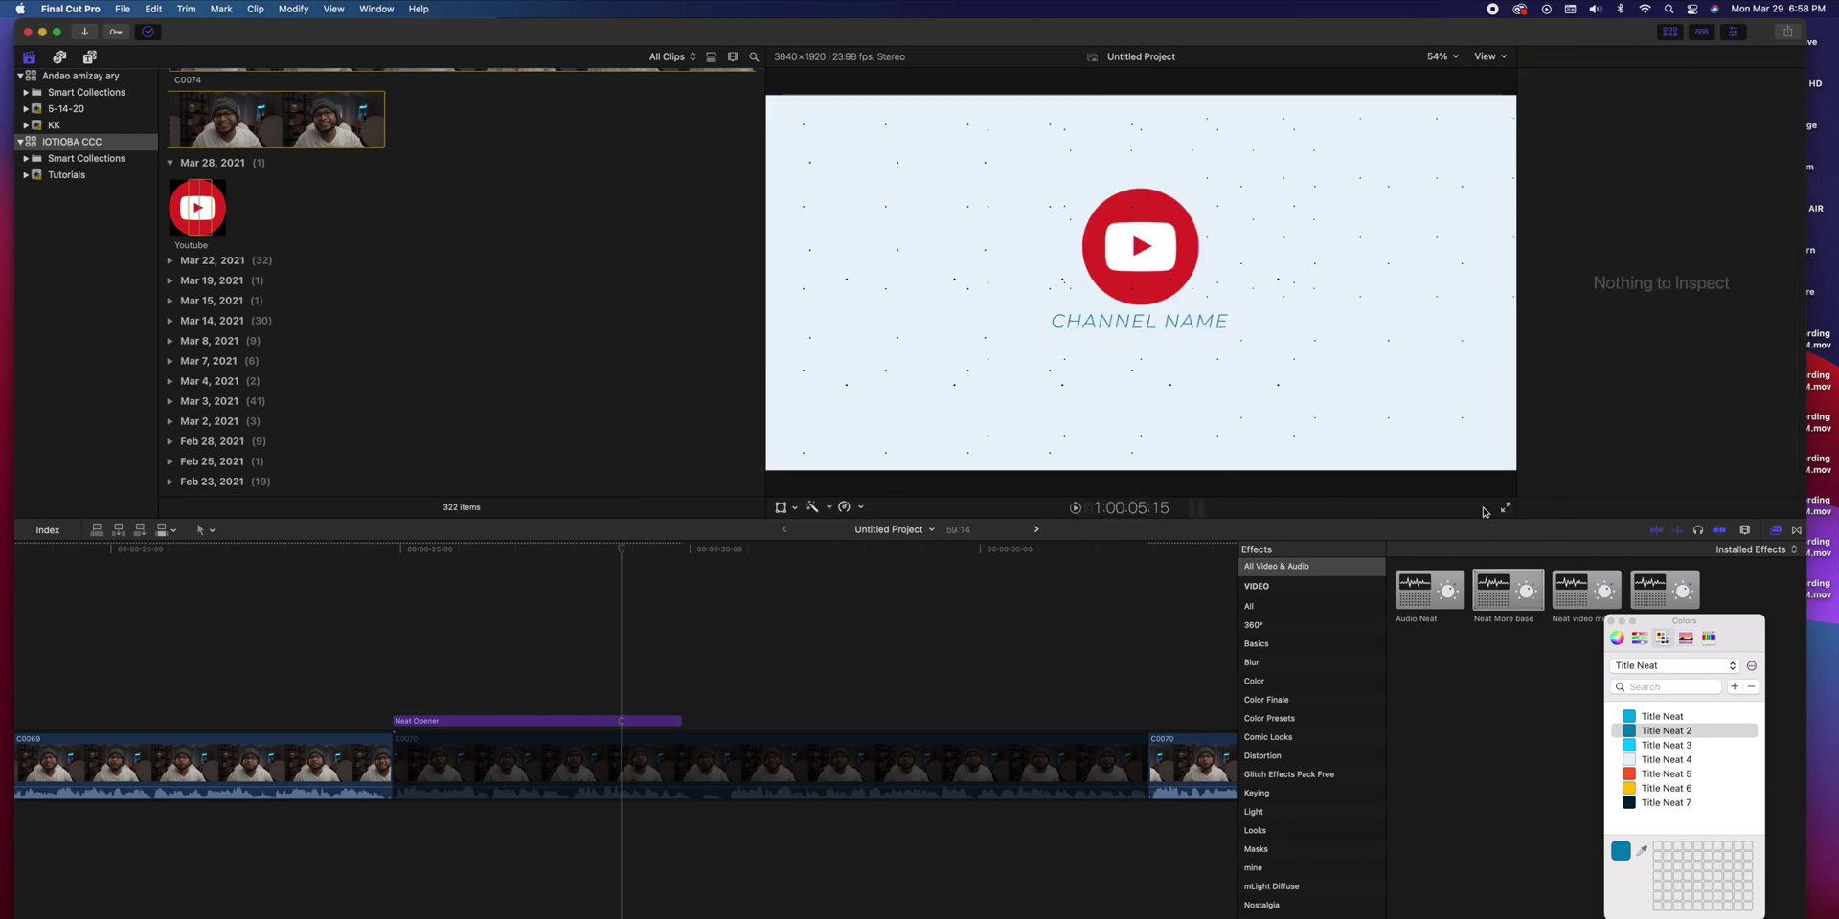
{"action": "left_click", "coordinate": [393, 627]}
{"action": "key", "text": "space"}
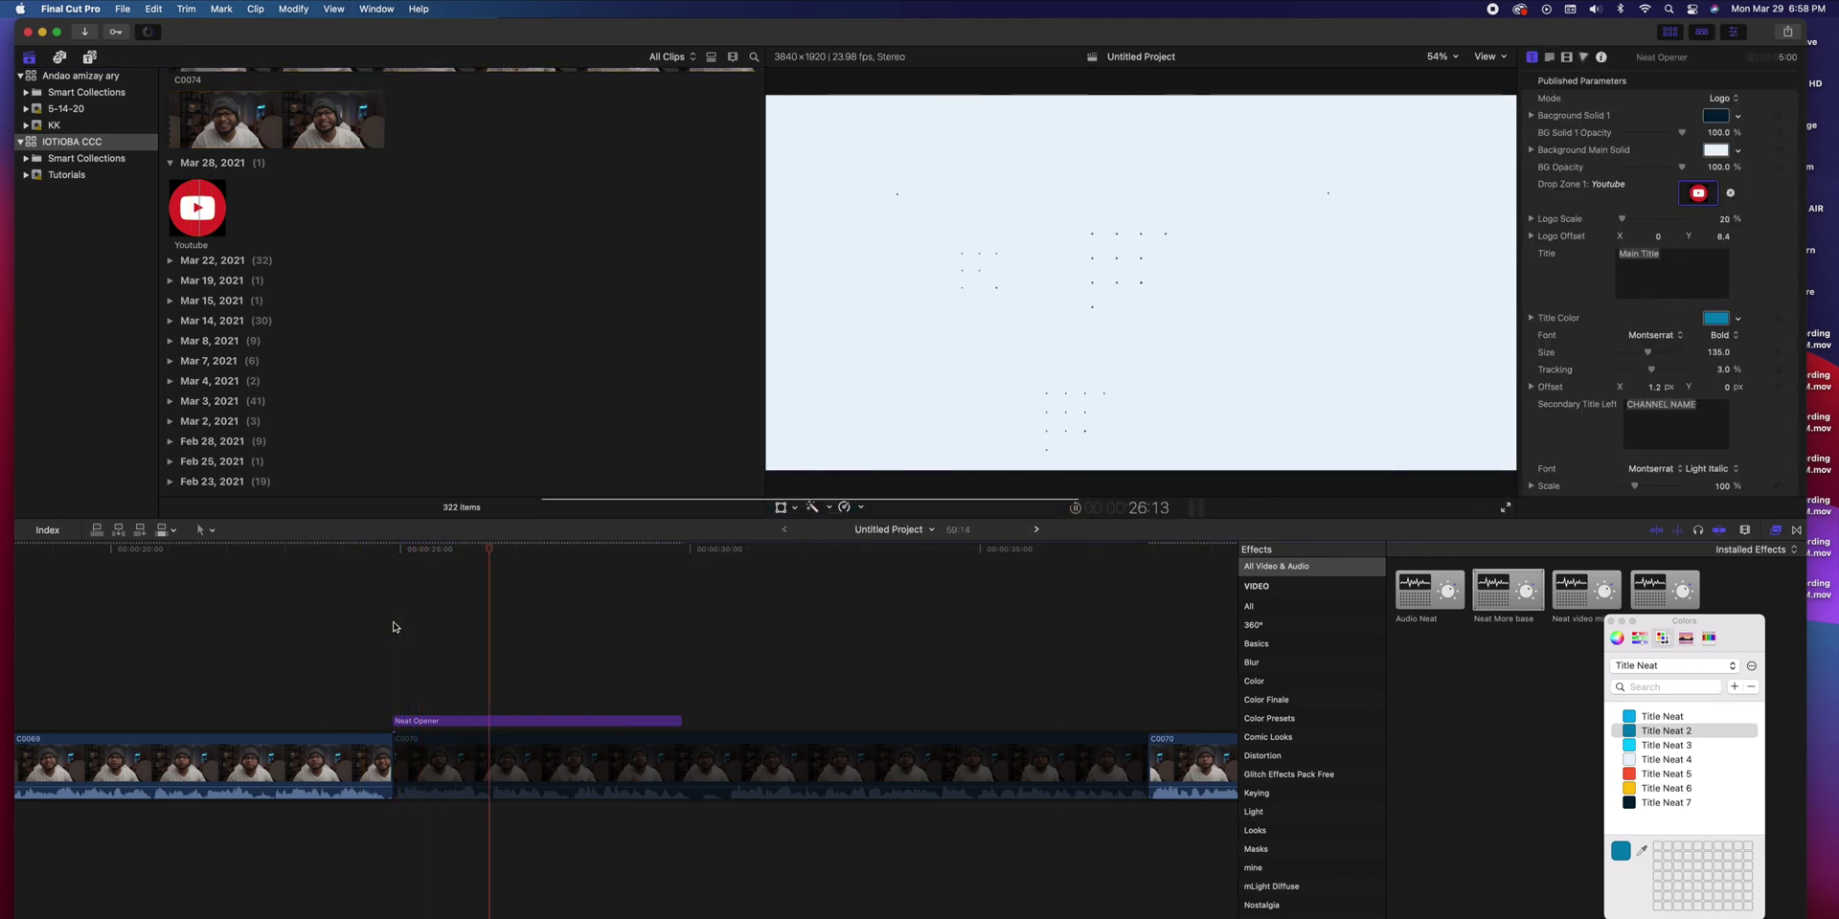
Set the Neat Opener's Logo Scale to 10% and play the title
{"action": "left_click", "coordinate": [1724, 218]}
{"action": "type", "text": "1"}
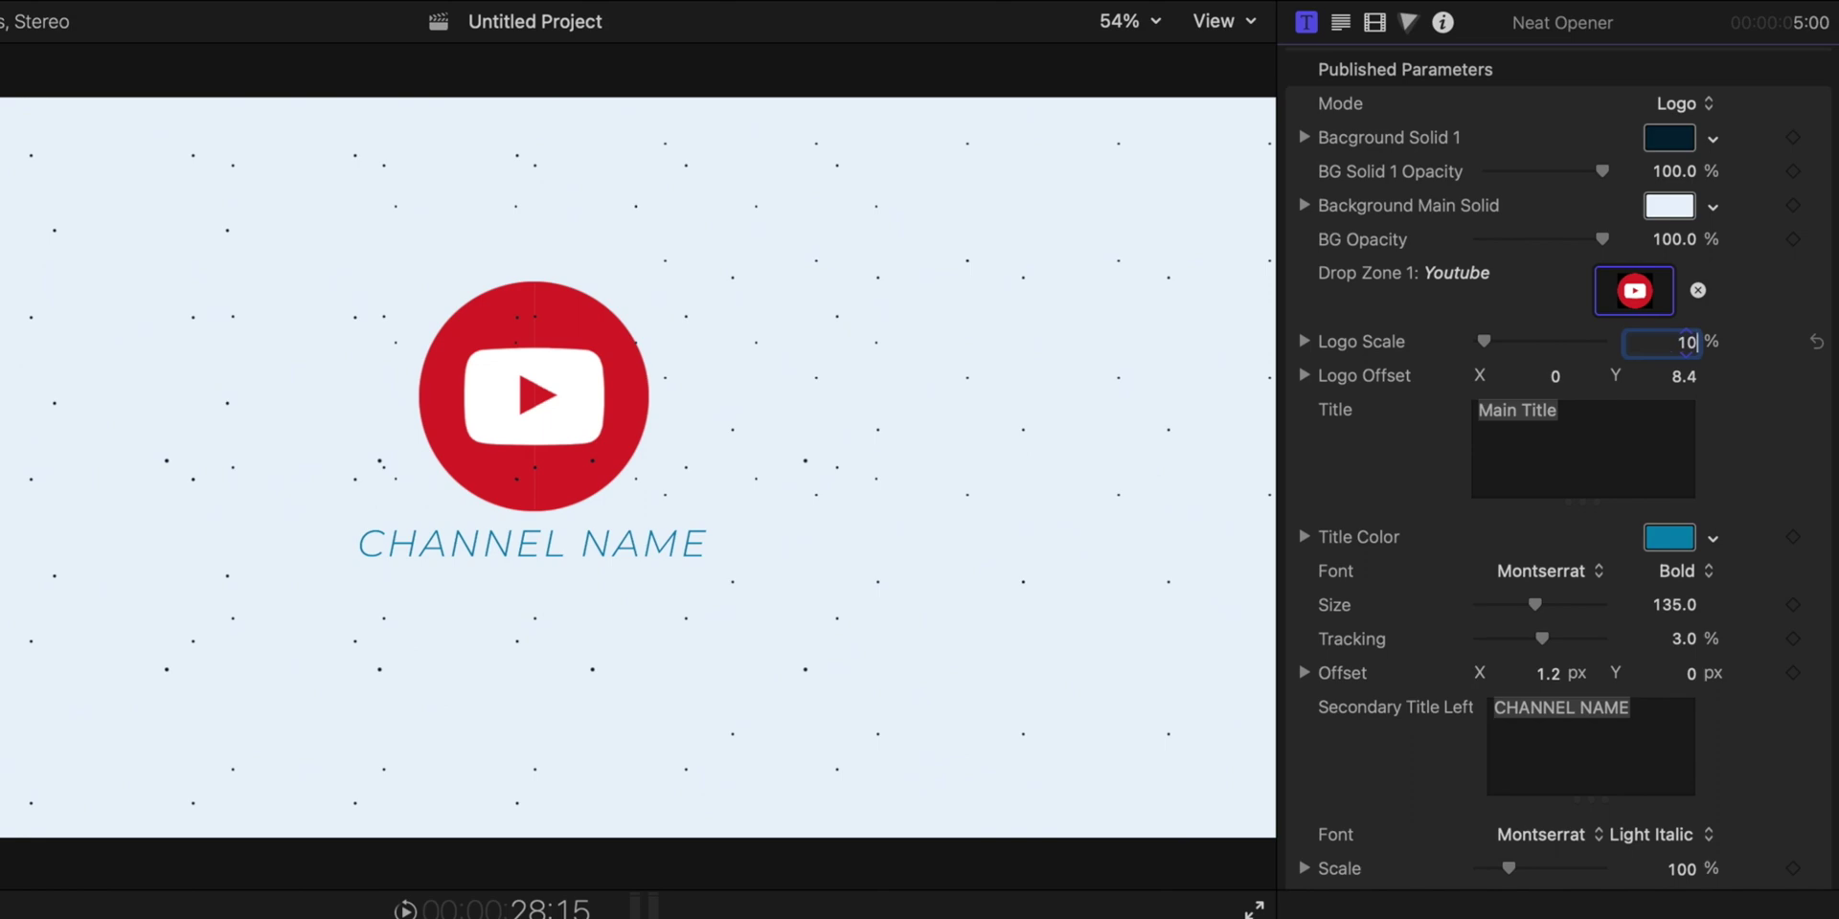
{"action": "type", "text": "0"}
{"action": "key", "text": "Return"}
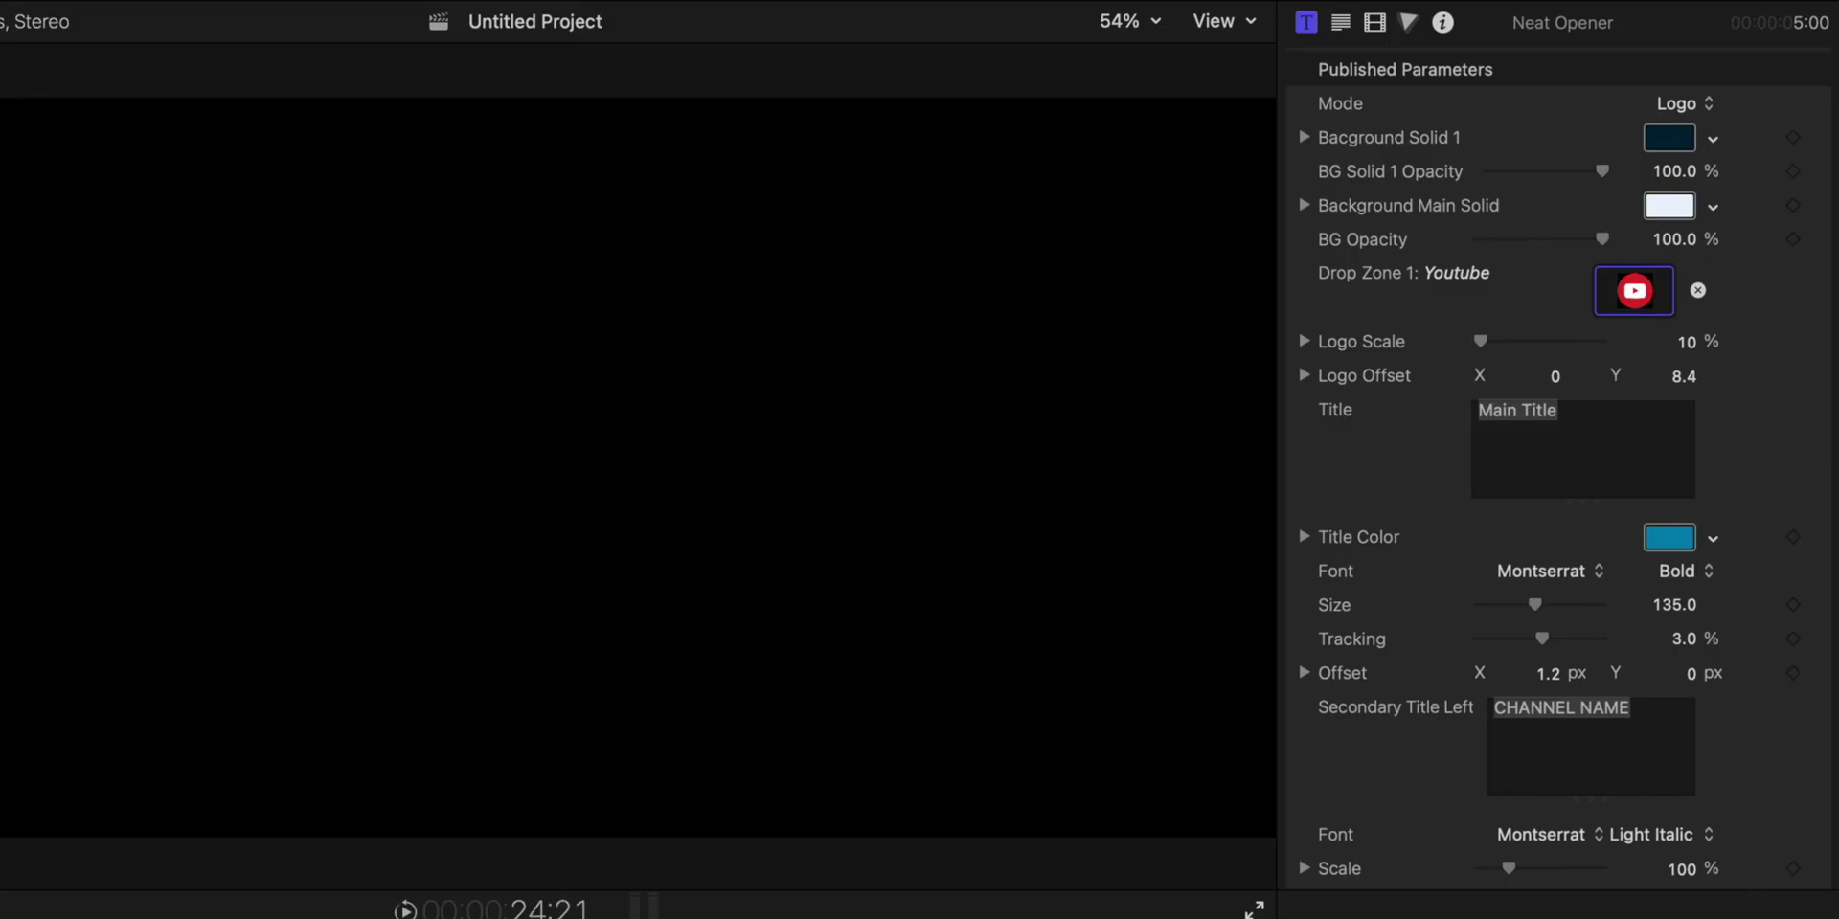
{"action": "key", "text": "space"}
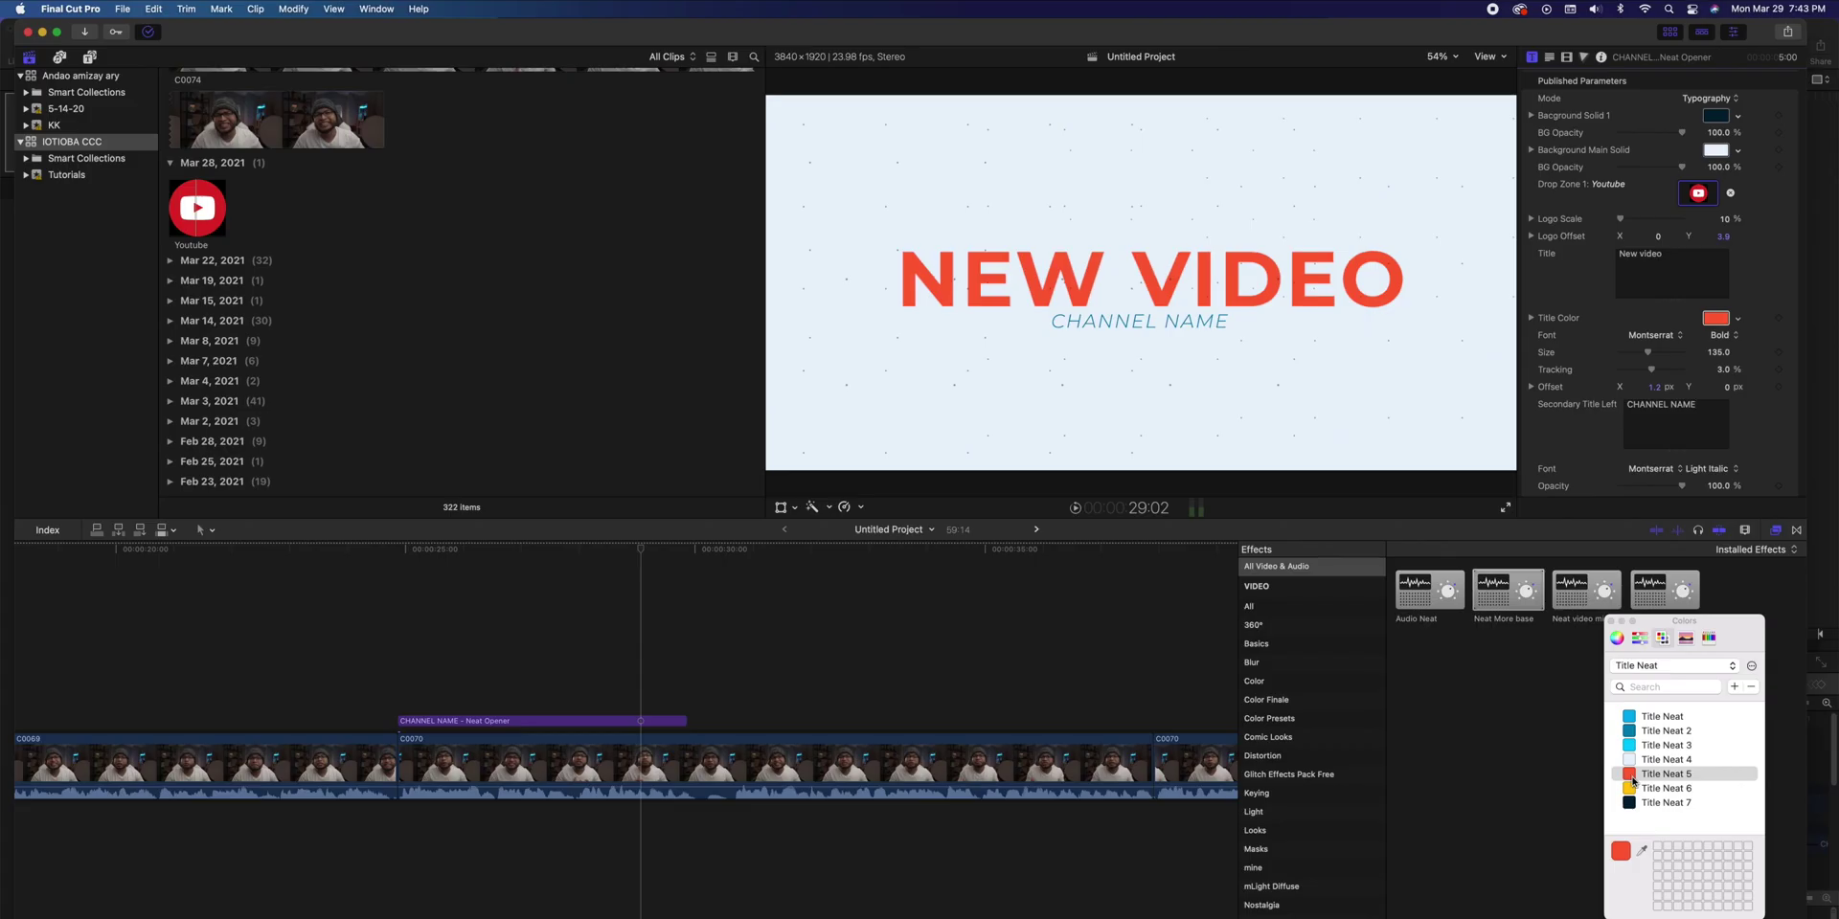
Color the NEW VIDEO title with the yellow Title Neat 6 swatch, set the main background's opacity to 0%, and preview the result
{"action": "left_click", "coordinate": [1634, 774]}
{"action": "left_click", "coordinate": [1631, 793]}
{"action": "left_click_drag", "start_coordinate": [1681, 166], "coordinate": [1590, 170]}
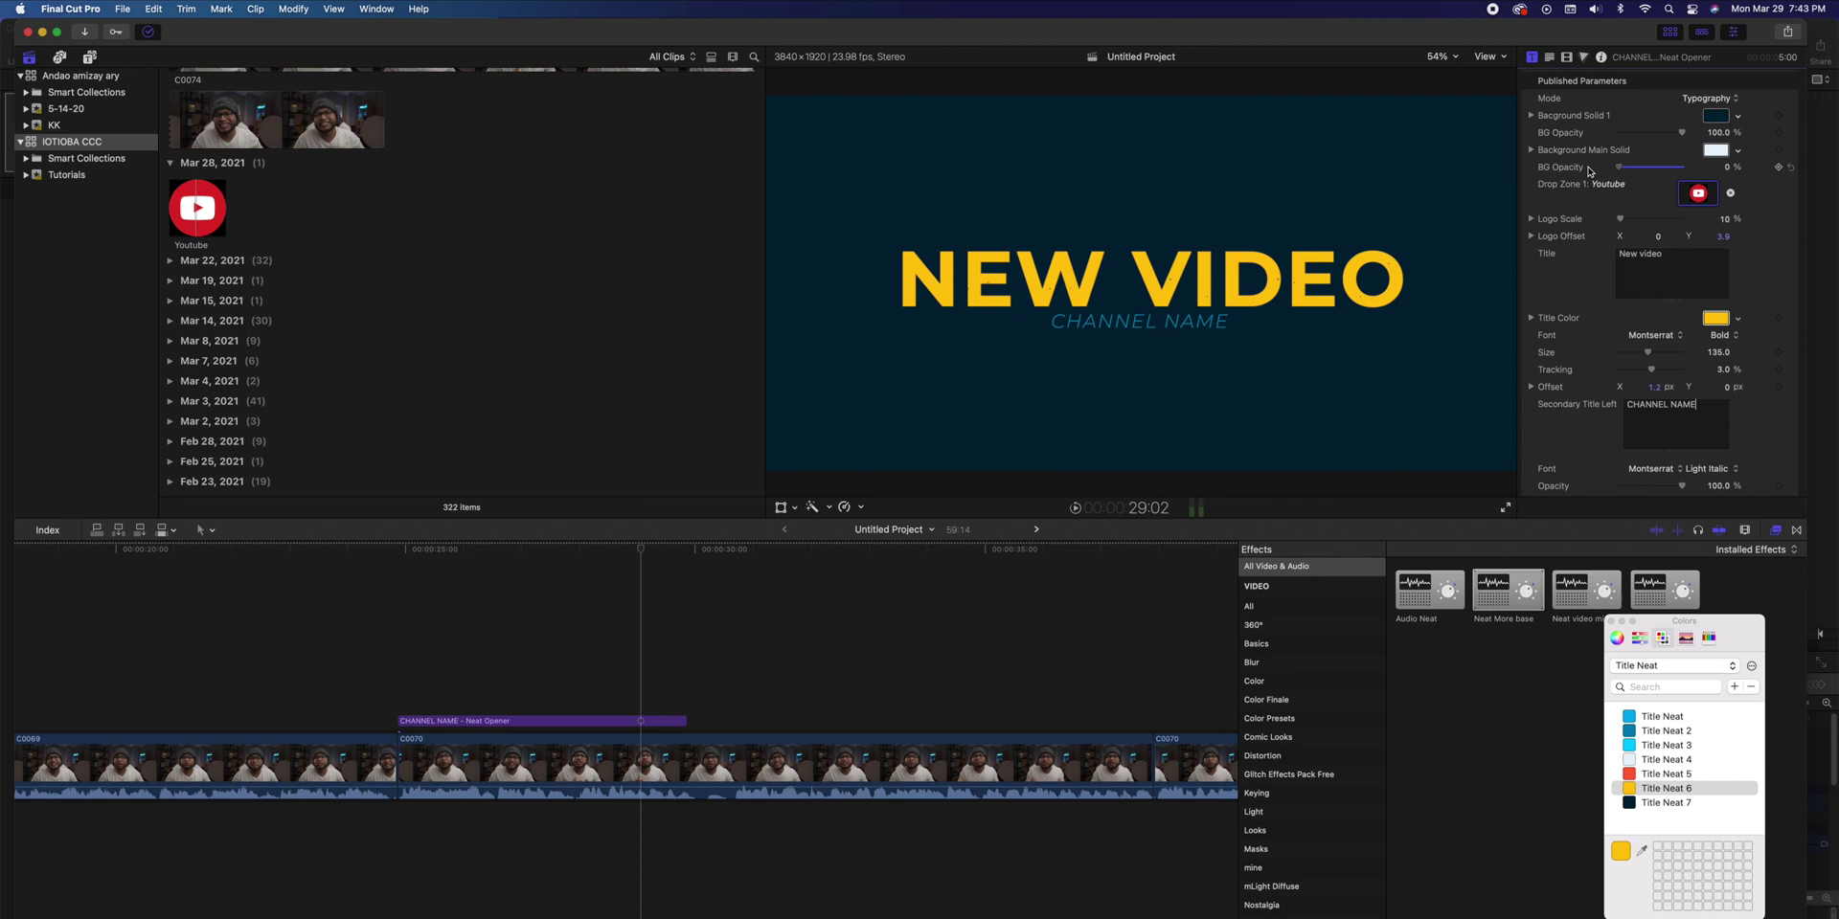
{"action": "left_click", "coordinate": [410, 588]}
{"action": "key", "text": "space"}
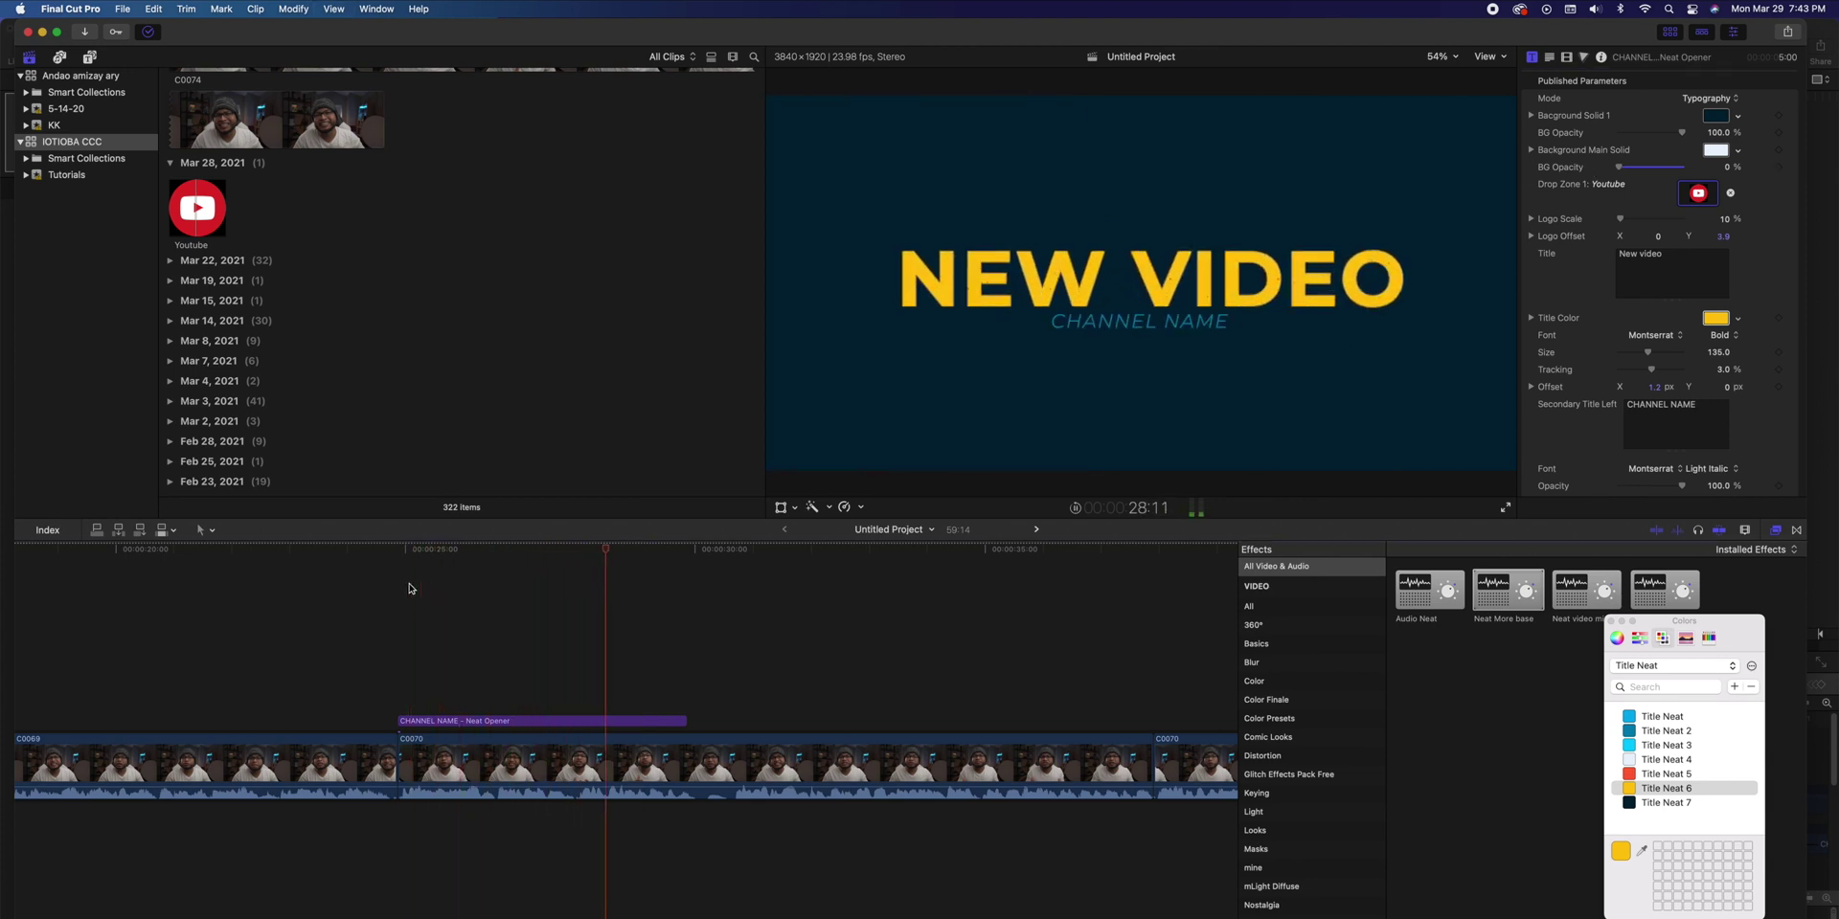
{"action": "key", "text": "space"}
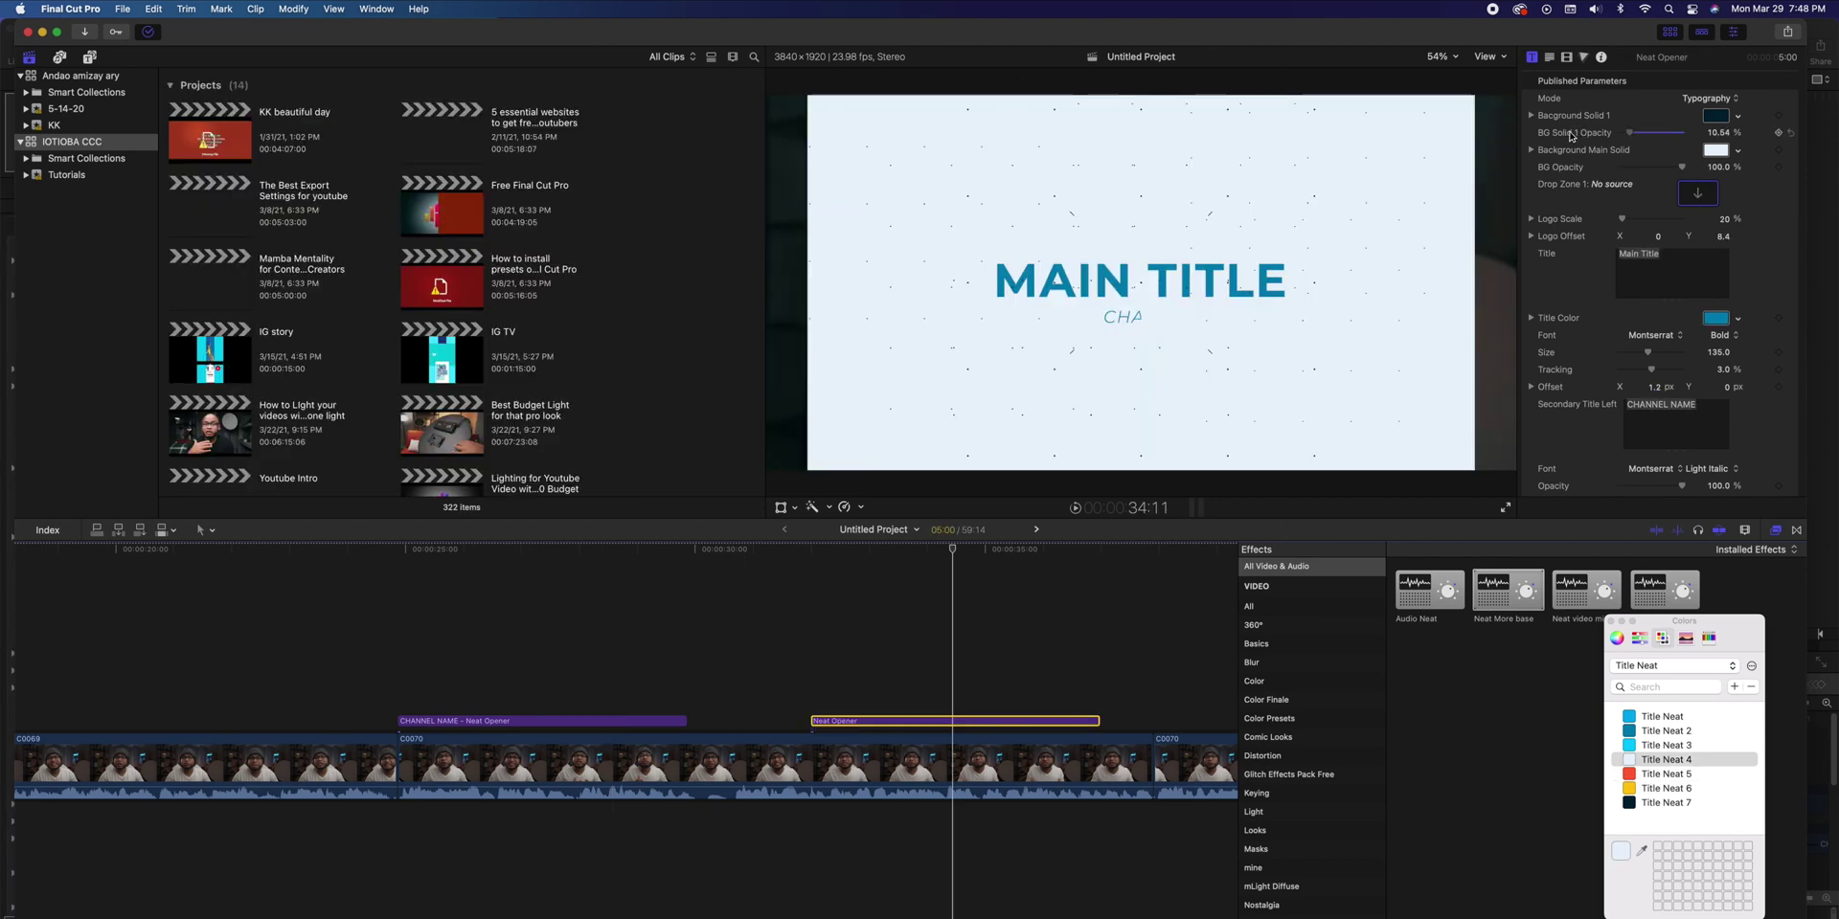
Set both background opacities of the second Neat Opener to 0%, and color its main title yellow and channel name white
{"action": "left_click_drag", "start_coordinate": [1607, 138], "coordinate": [1599, 139]}
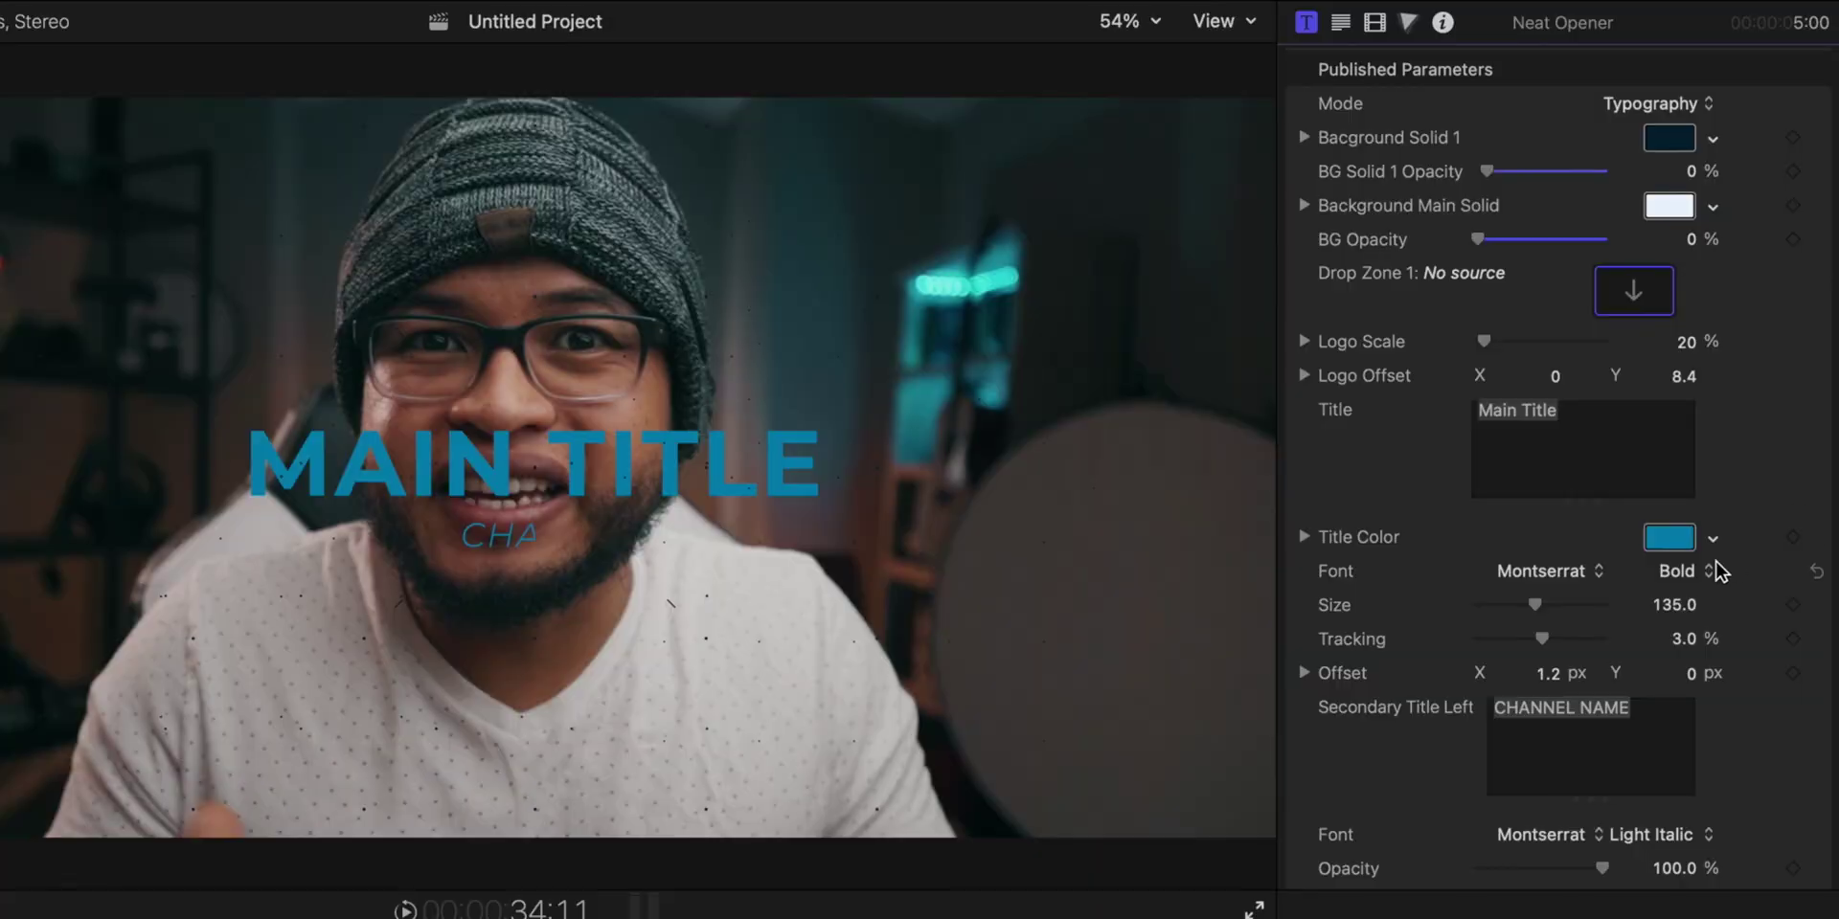
{"action": "scroll", "coordinate": [1792, 351], "scroll_direction": "down", "scroll_amount": 3}
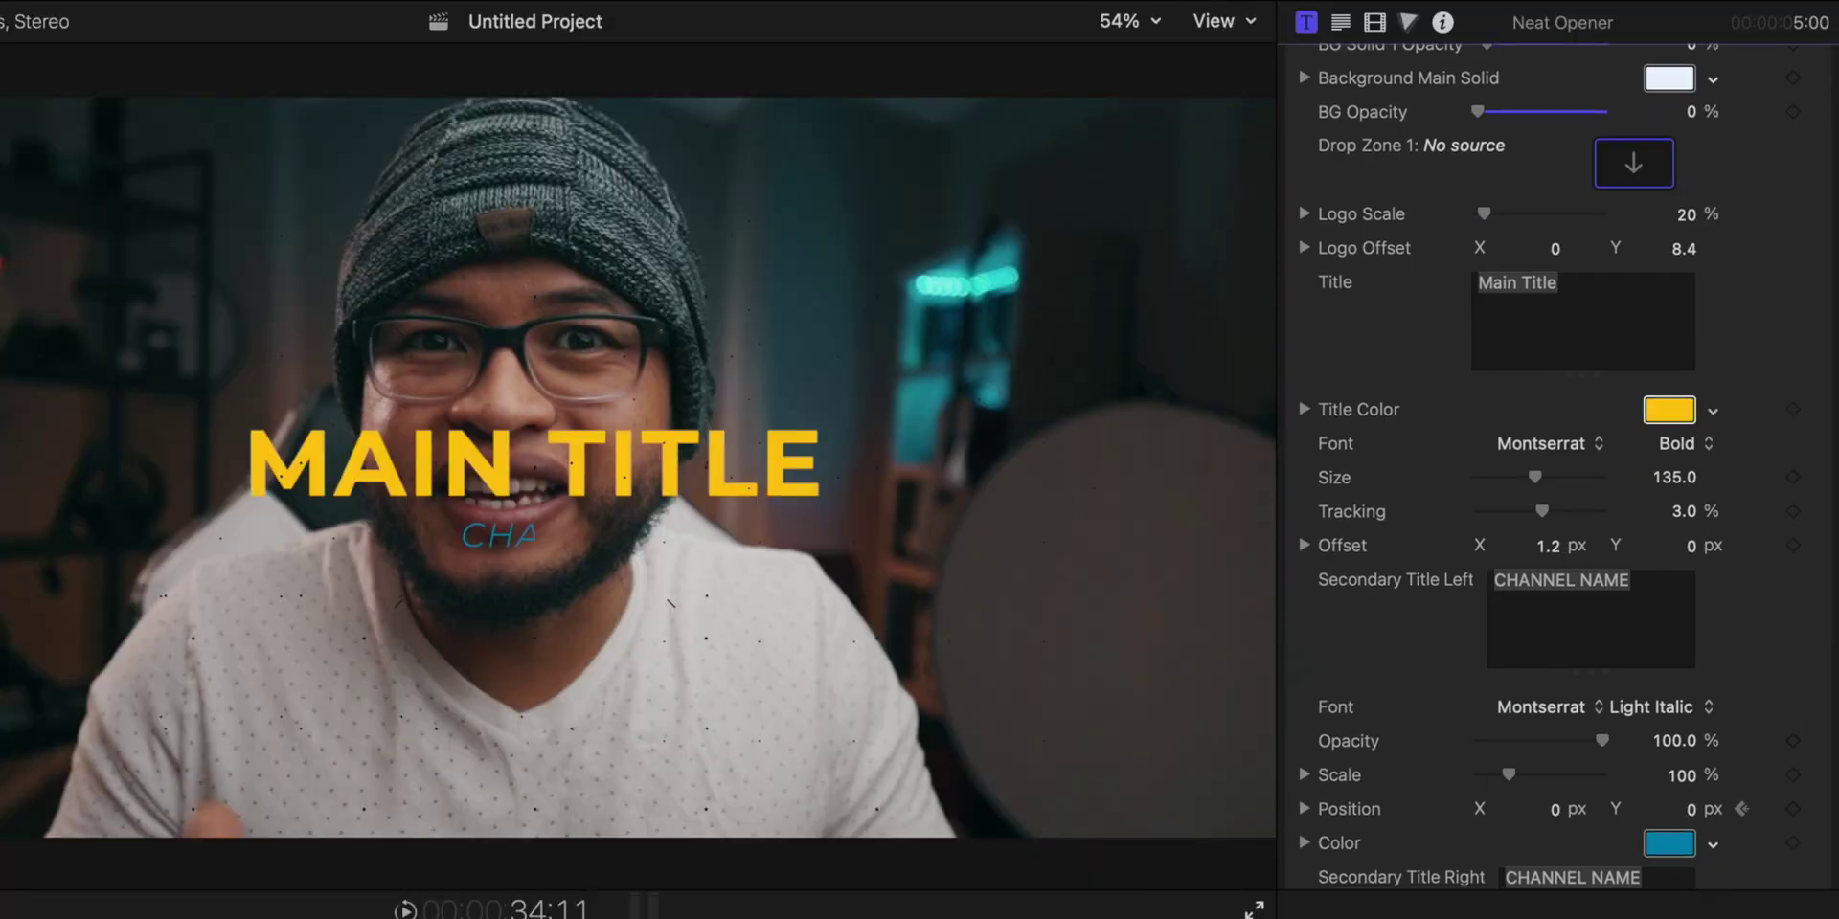
{"action": "scroll", "coordinate": [1724, 398], "scroll_direction": "down", "scroll_amount": 5}
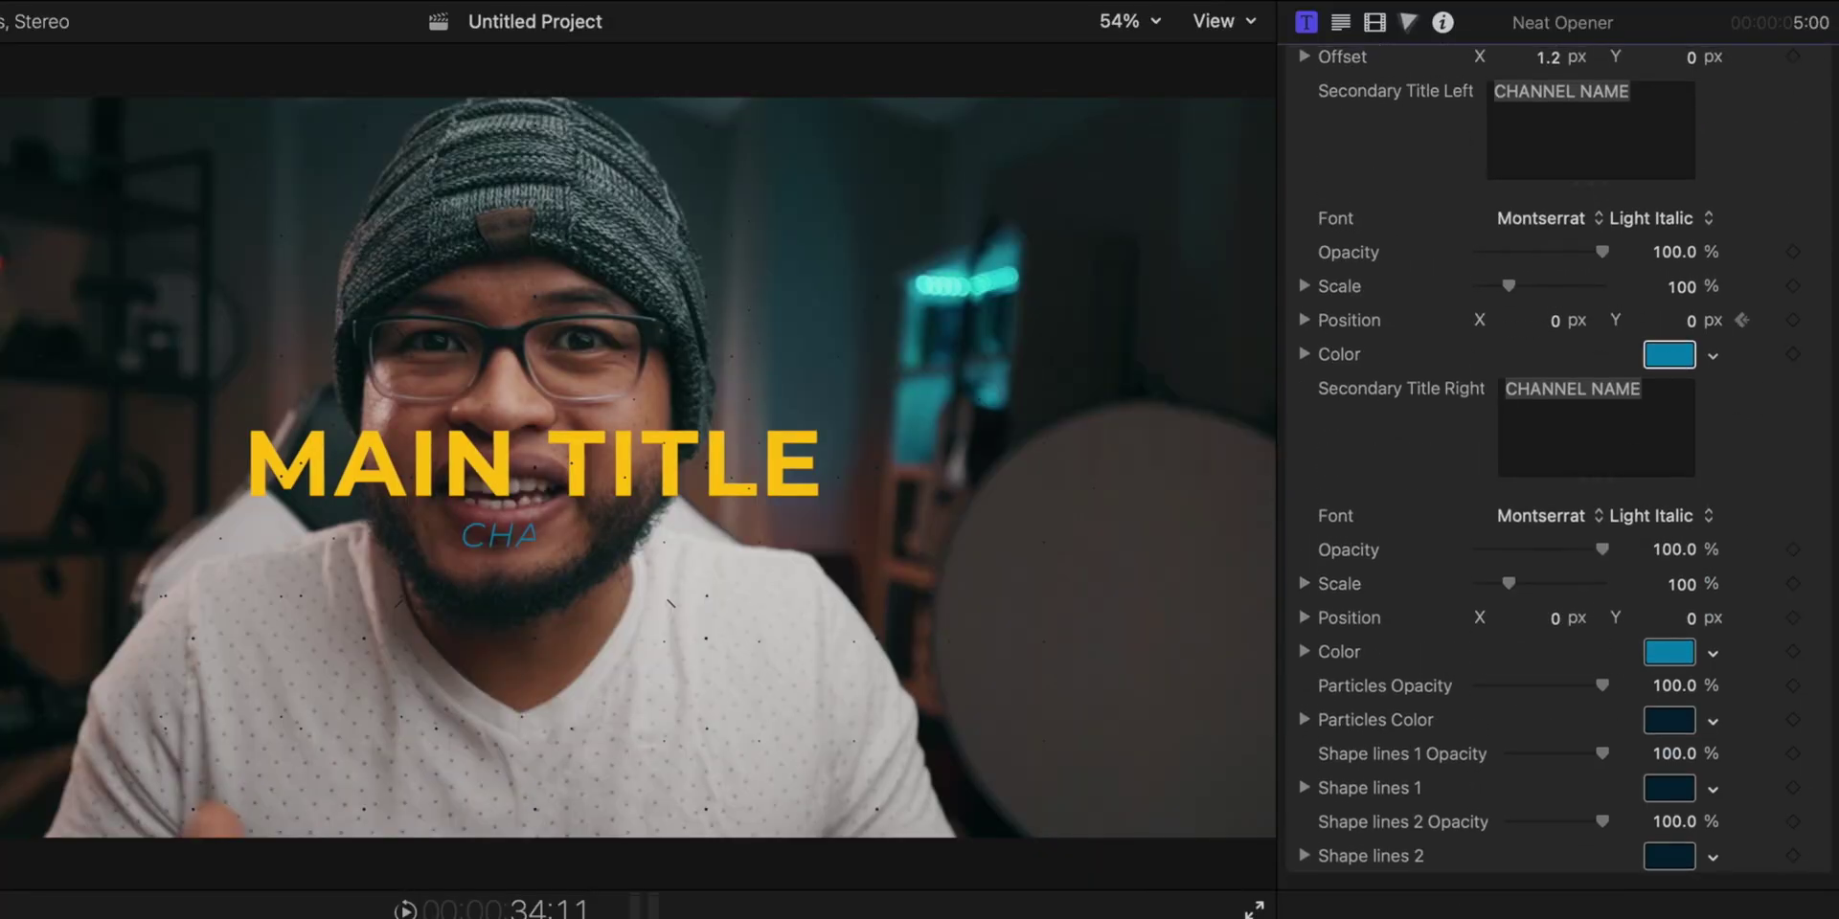
Scale the second Neat Opener to 68%, shift its X position to about 1170 px beside the speaker, and preview it
{"action": "left_click", "coordinate": [1376, 22]}
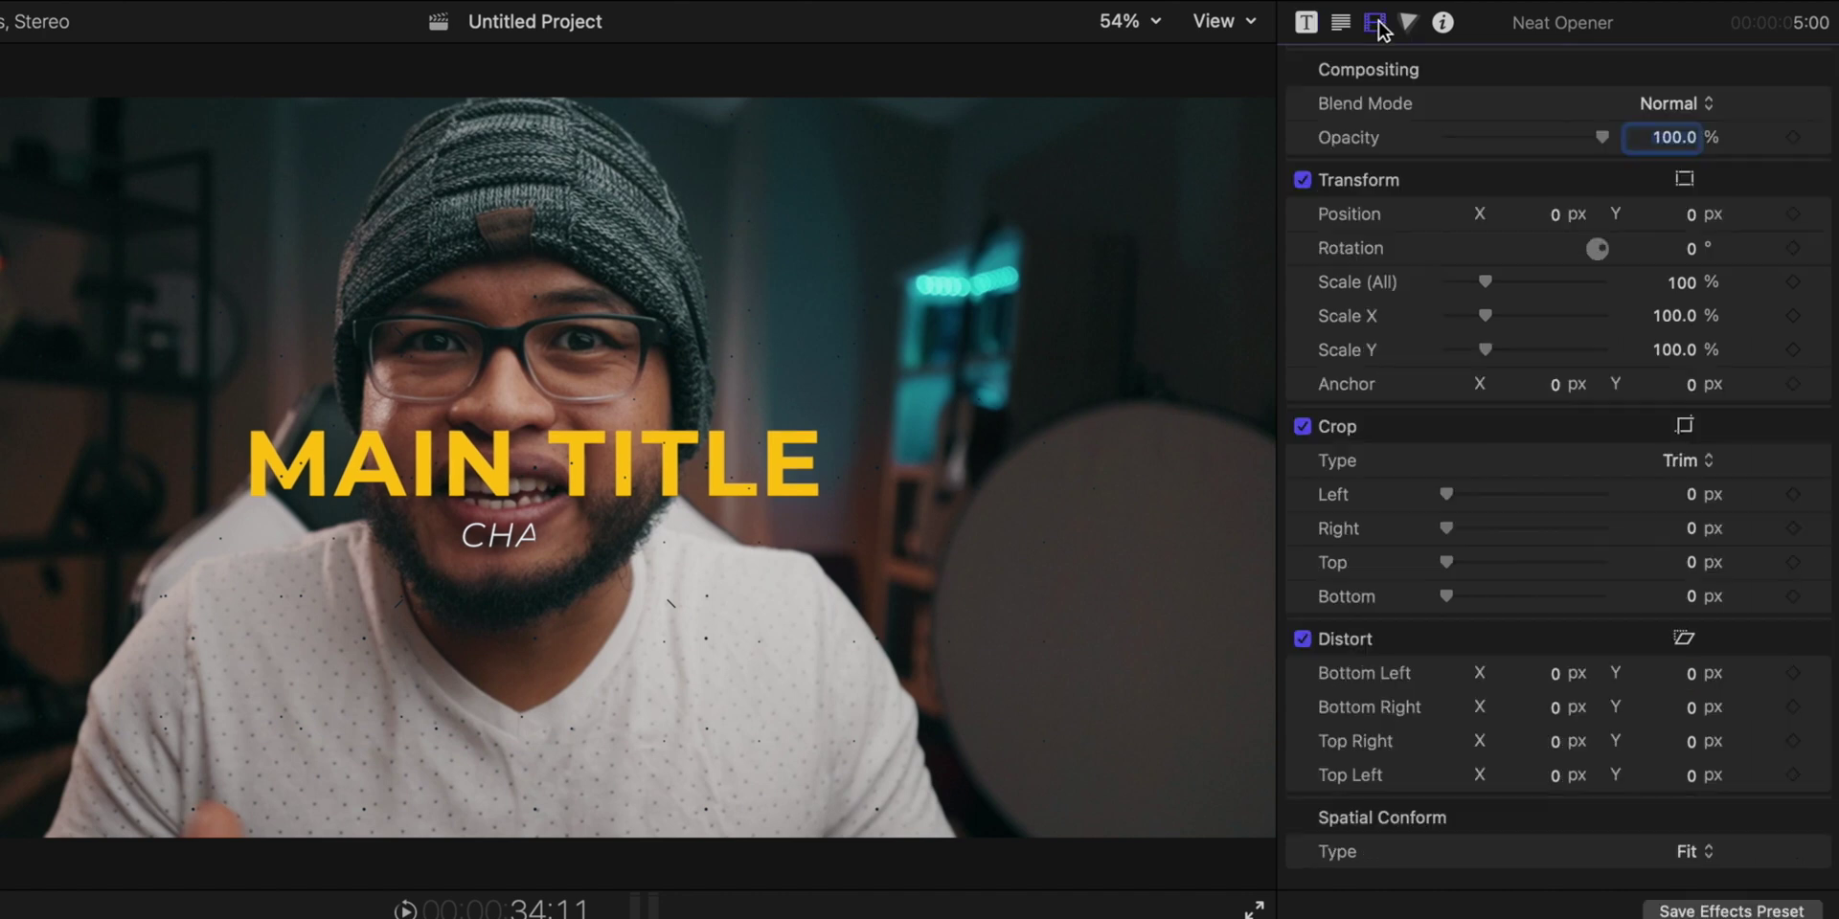
{"action": "left_click_drag", "start_coordinate": [1557, 215], "coordinate": [1277, 258]}
{"action": "left_click_drag", "start_coordinate": [1486, 282], "coordinate": [1473, 281]}
{"action": "left_click_drag", "start_coordinate": [1530, 214], "coordinate": [1533, 214]}
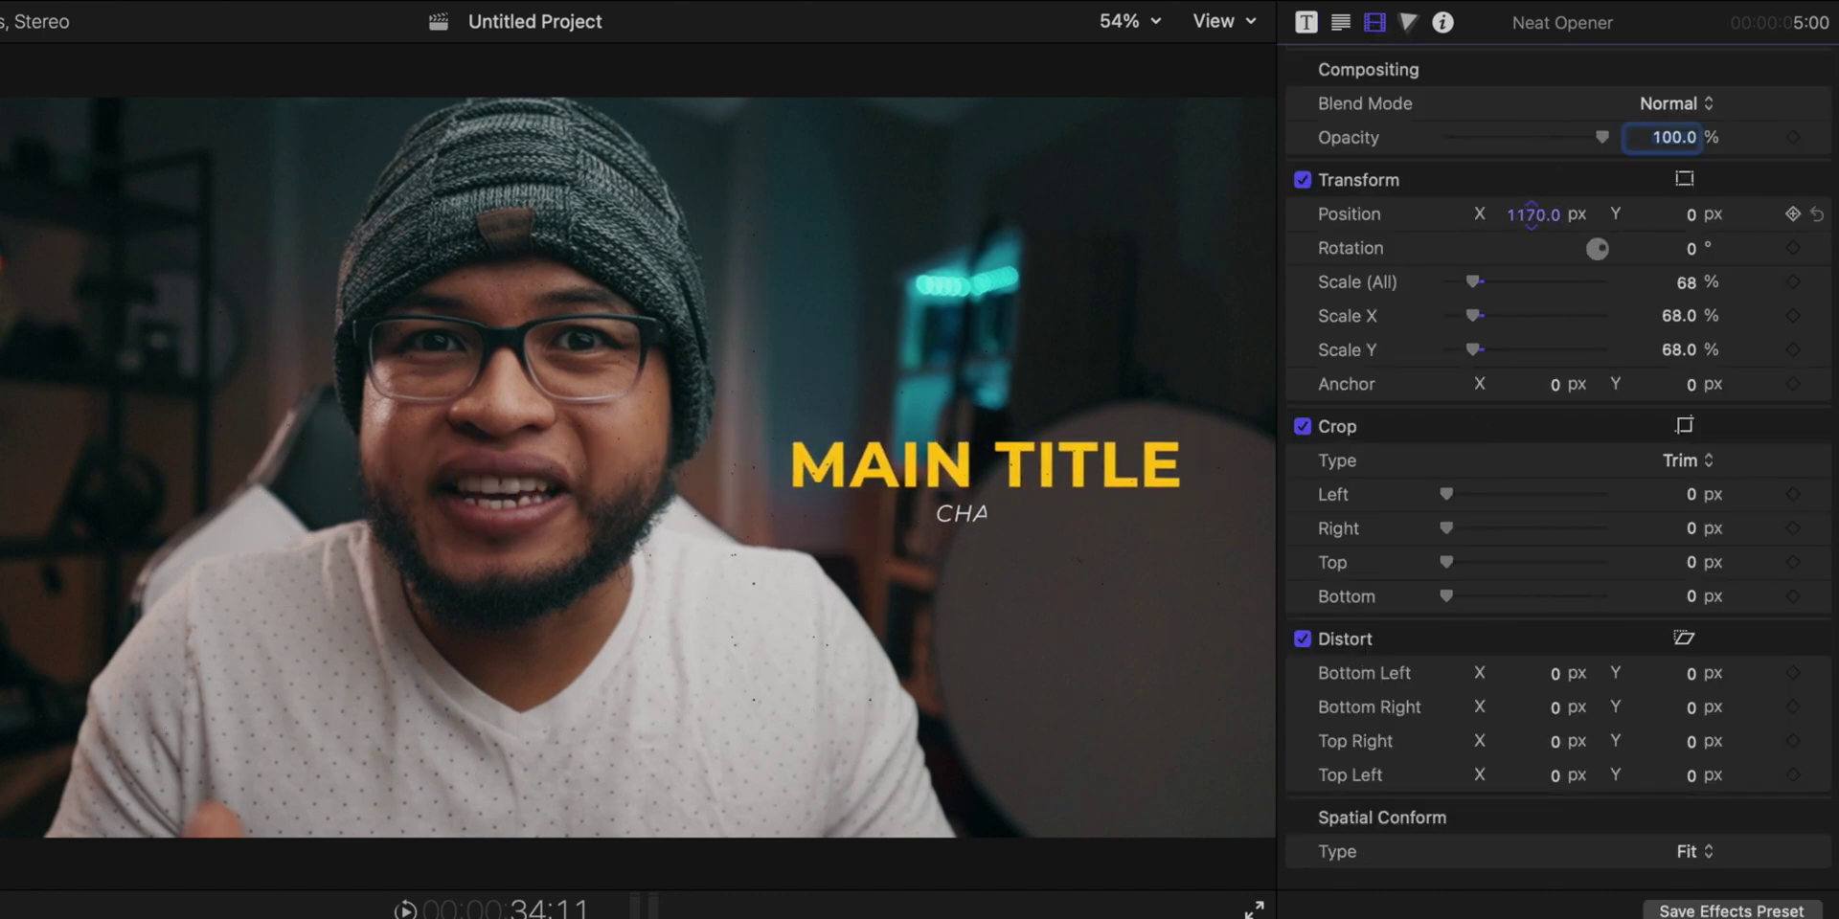
{"action": "key", "text": "shift+slash"}
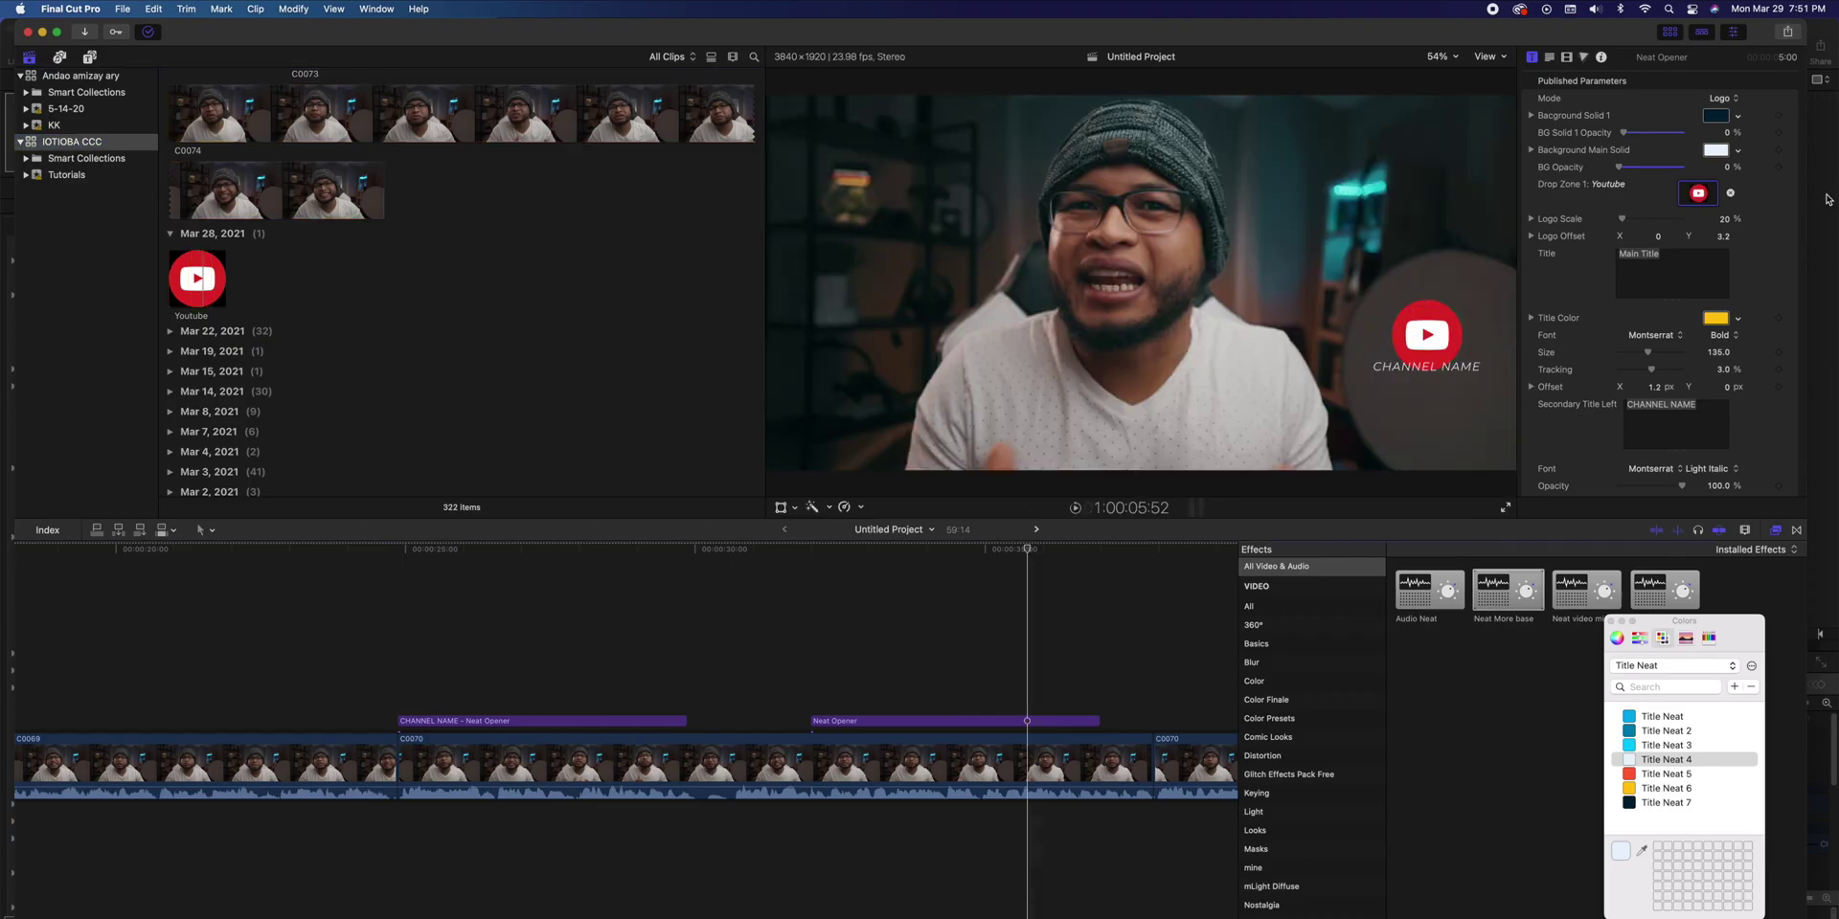
Set the second Neat Opener's Logo Scale to 10% and preview the logo animation over the footage
{"action": "left_click", "coordinate": [1724, 219]}
{"action": "type", "text": "10"}
{"action": "key", "text": "Return"}
{"action": "key", "text": "shift+slash"}
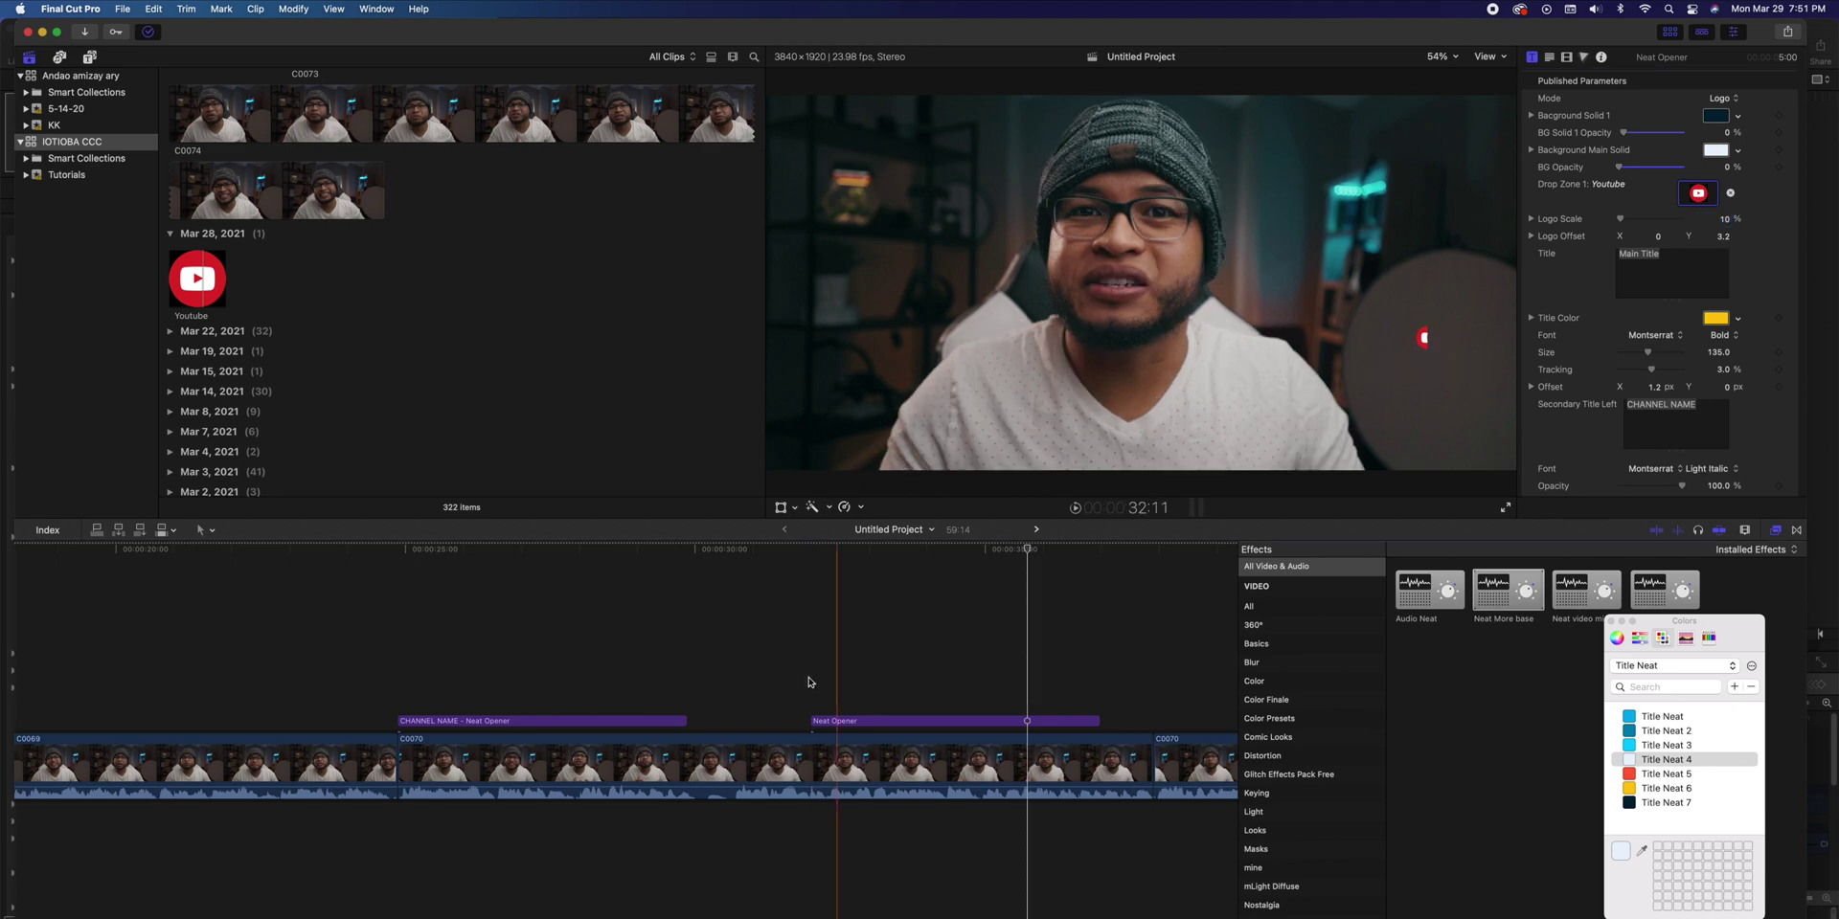